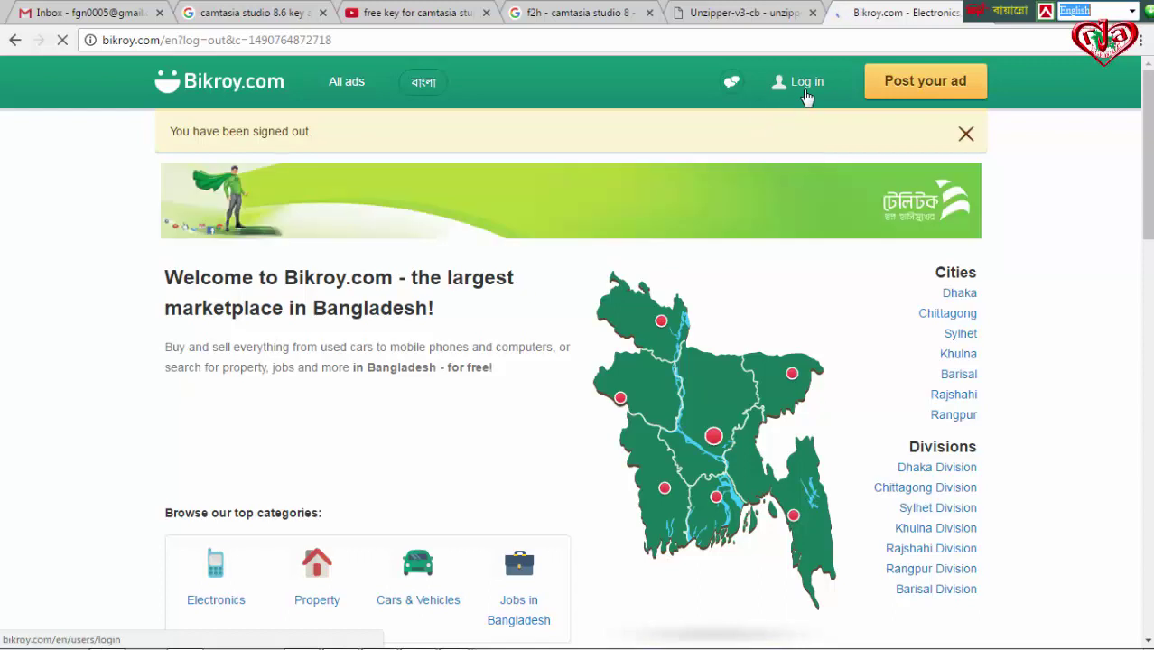
Step: Log in to Bikroy.com with the saved account e-mail and the account password
{"action": "left_click", "coordinate": [811, 88]}
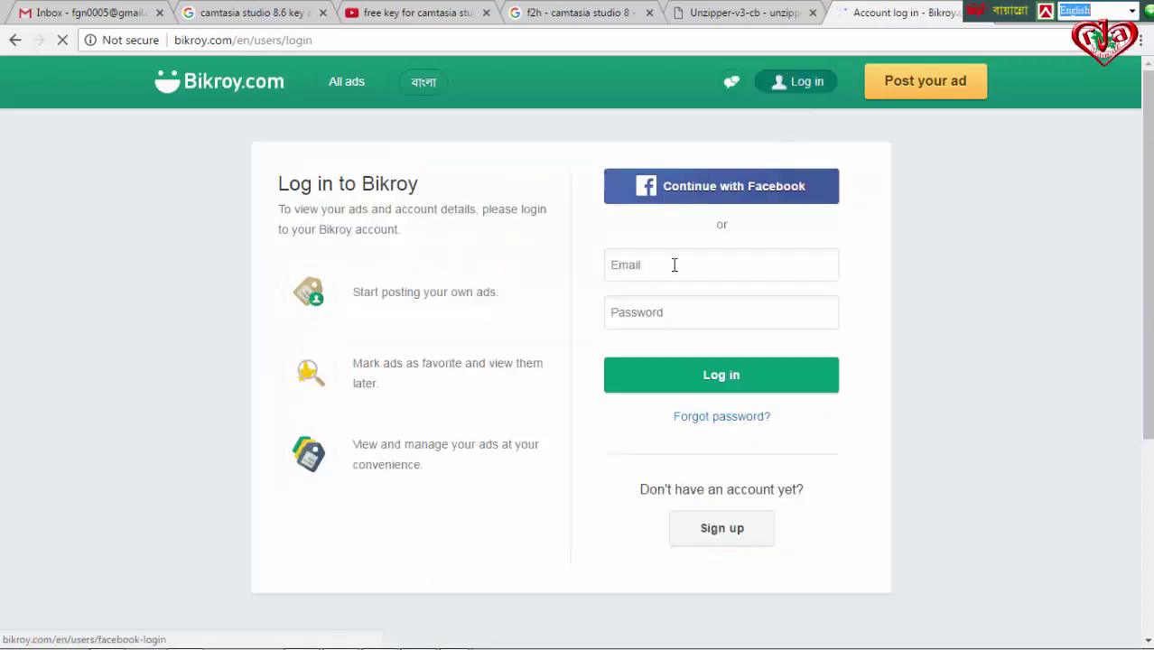
{"action": "left_click", "coordinate": [673, 265]}
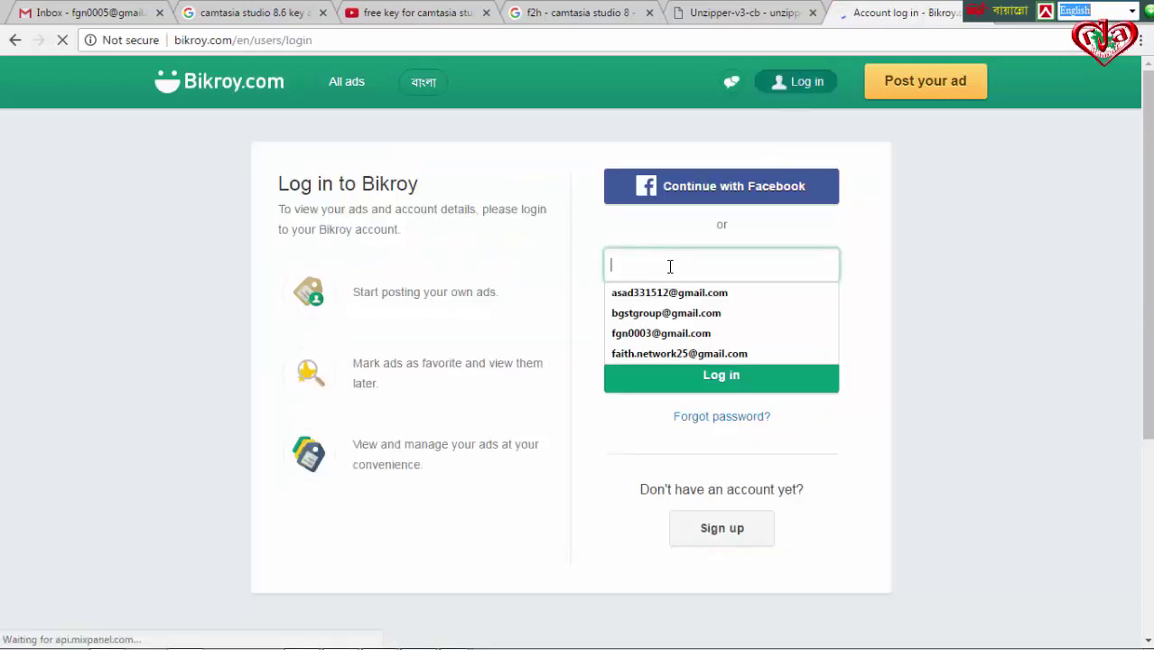
{"action": "left_click", "coordinate": [652, 355]}
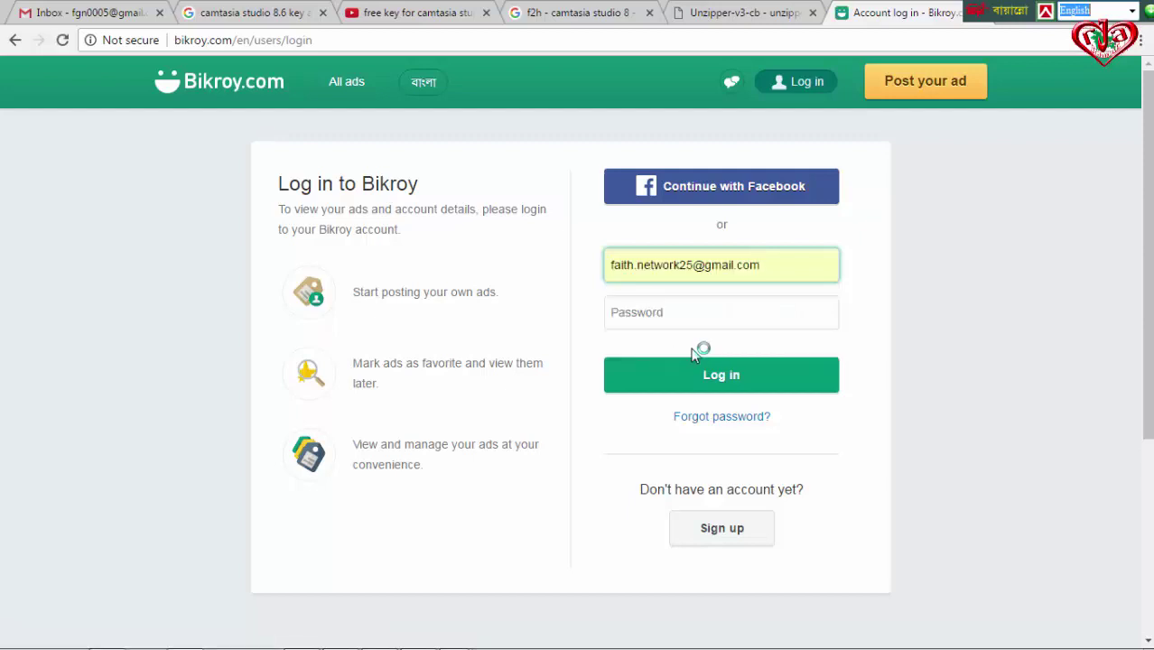
{"action": "left_click", "coordinate": [671, 317]}
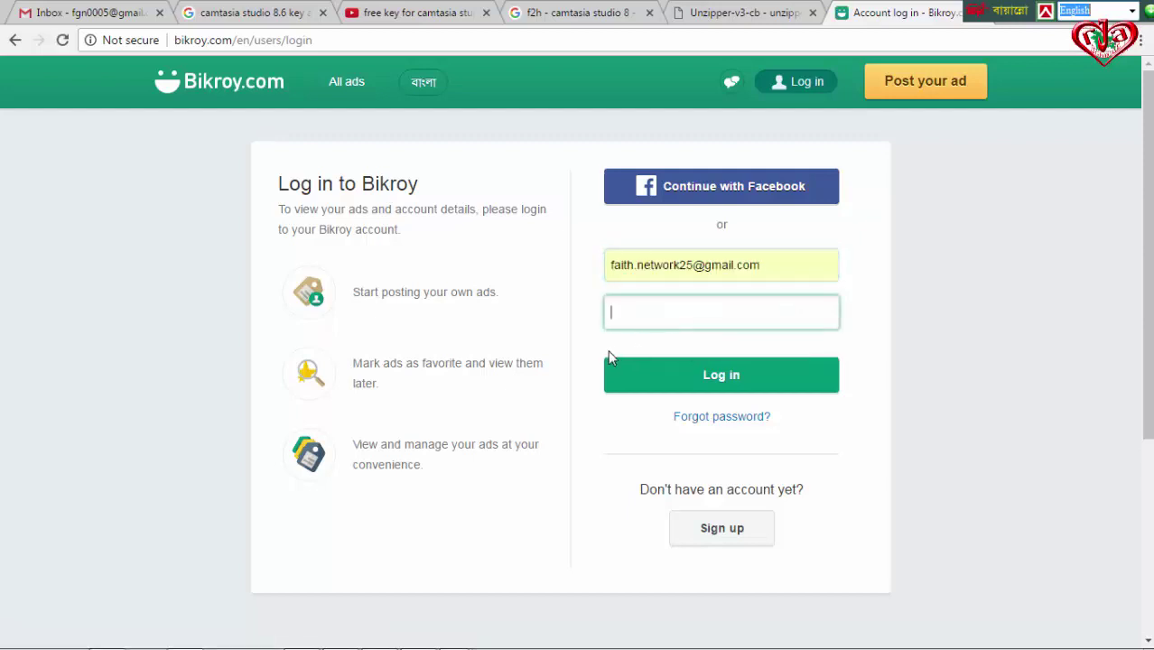
{"action": "type", "text": "**"}
{"action": "type", "text": "**"}
{"action": "key", "text": "Return"}
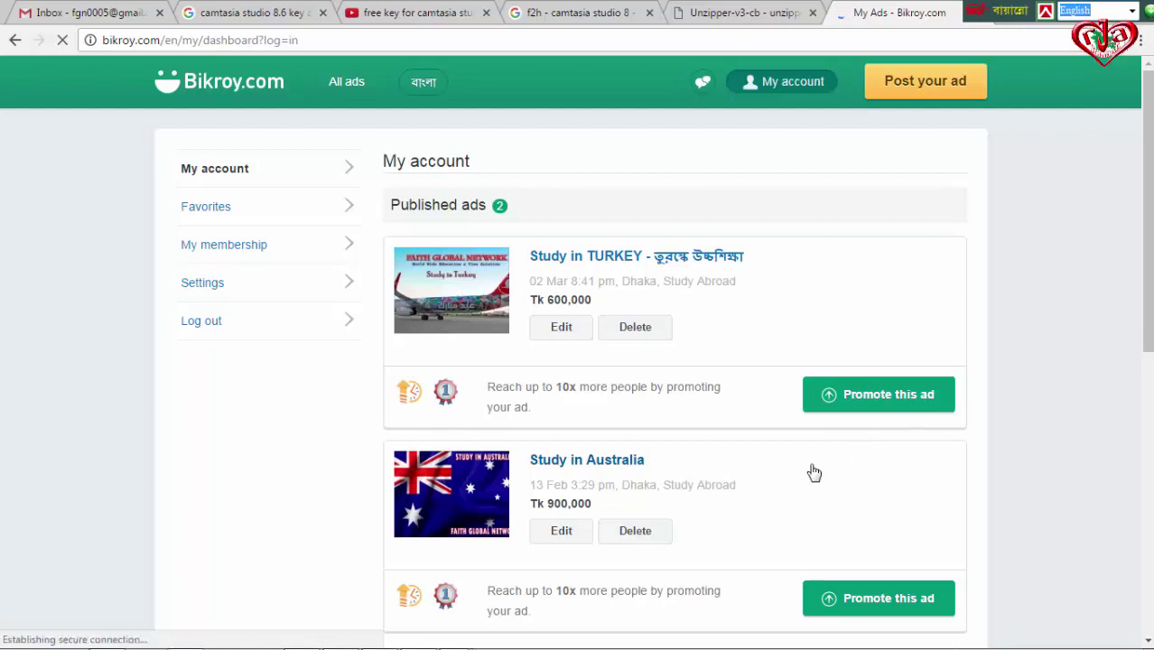
Step: Dismiss Chrome's save-password prompt and start posting a new ad
{"action": "scroll", "coordinate": [809, 472], "scroll_direction": "down", "scroll_amount": 1}
{"action": "scroll", "coordinate": [767, 541], "scroll_direction": "down", "scroll_amount": 1}
{"action": "scroll", "coordinate": [695, 557], "scroll_direction": "up", "scroll_amount": 2}
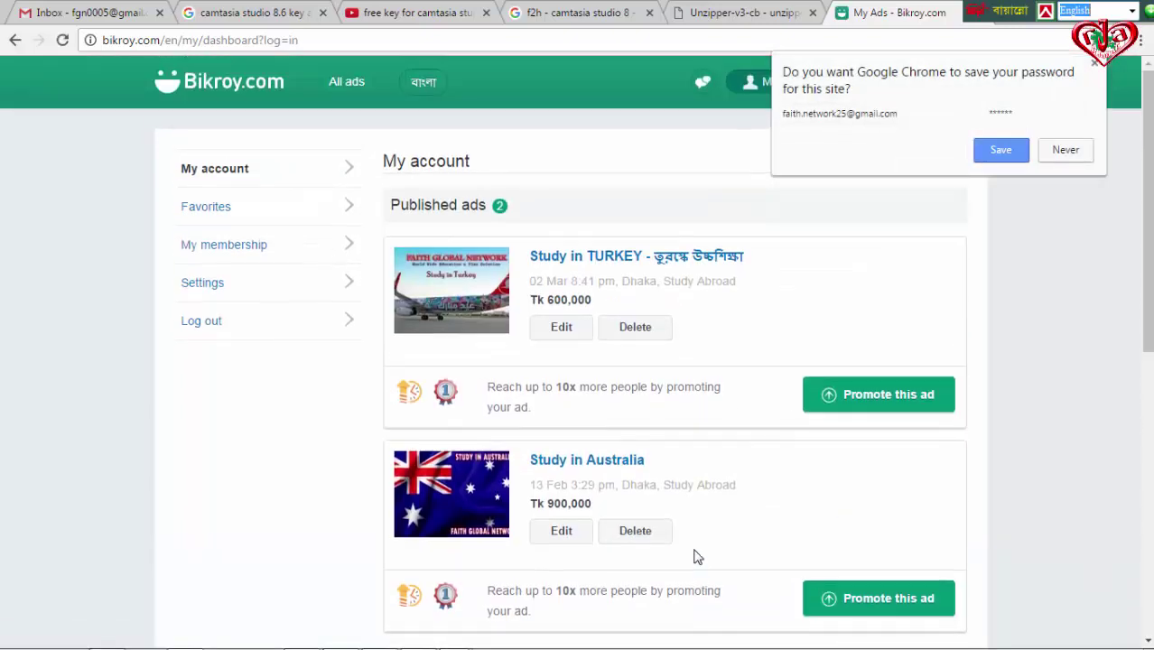
{"action": "left_click", "coordinate": [1093, 63]}
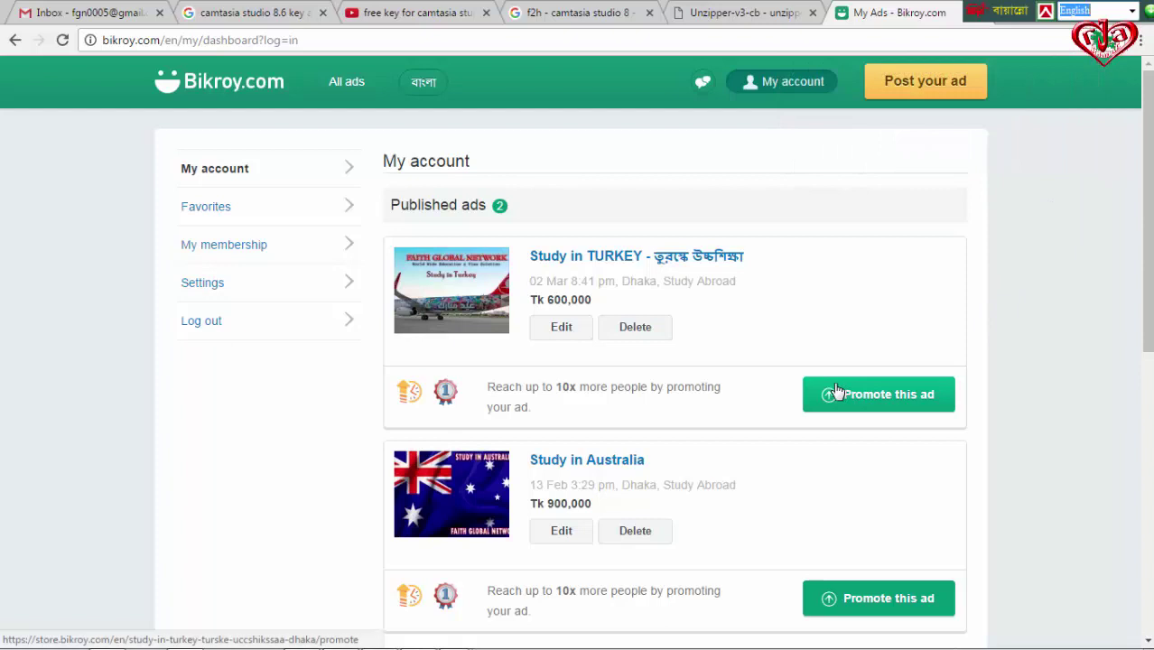
{"action": "left_click", "coordinate": [902, 85]}
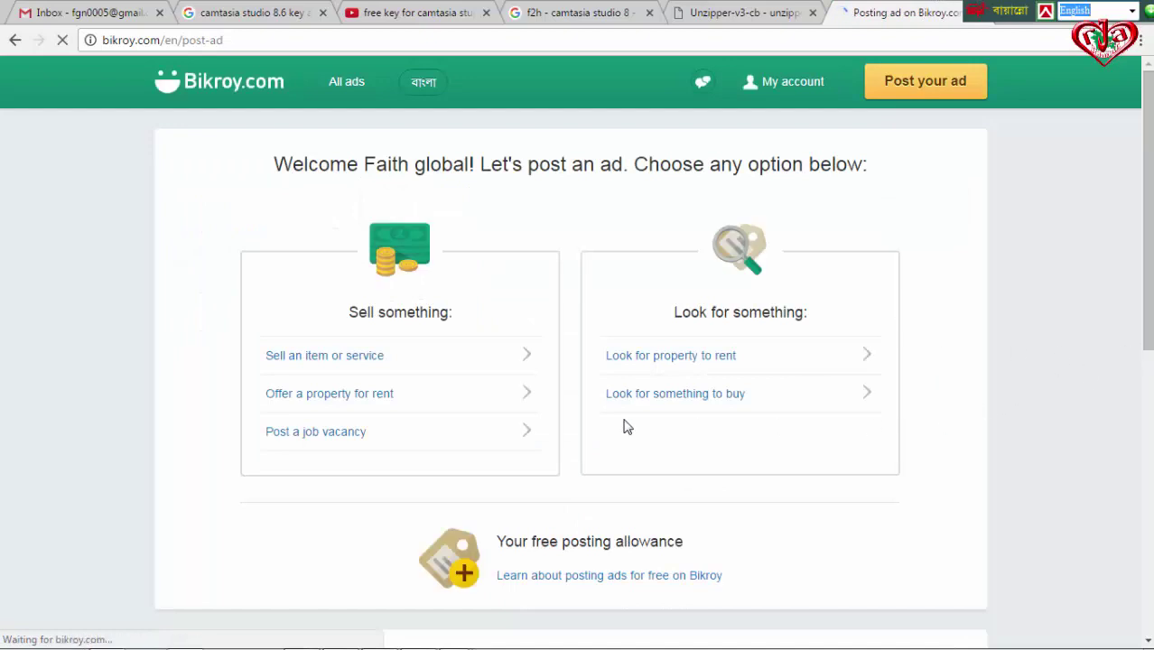
Step: Make the ad a sell-an-item-or-service listing under Education → Study Abroad
{"action": "left_click", "coordinate": [453, 445]}
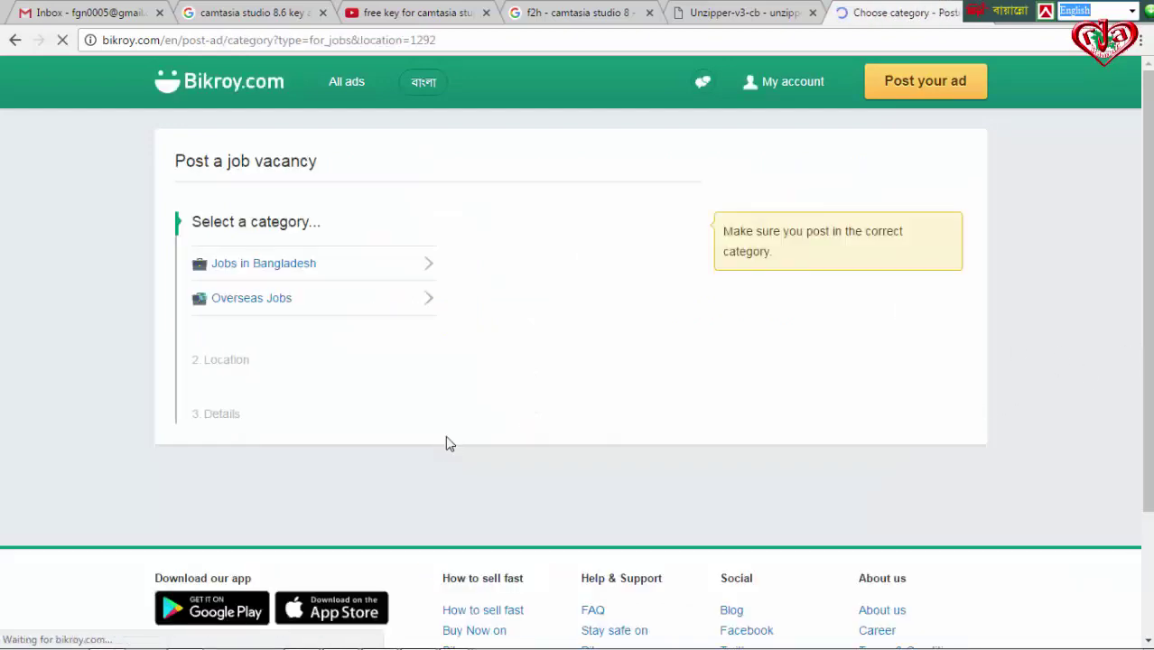
{"action": "left_click", "coordinate": [15, 40]}
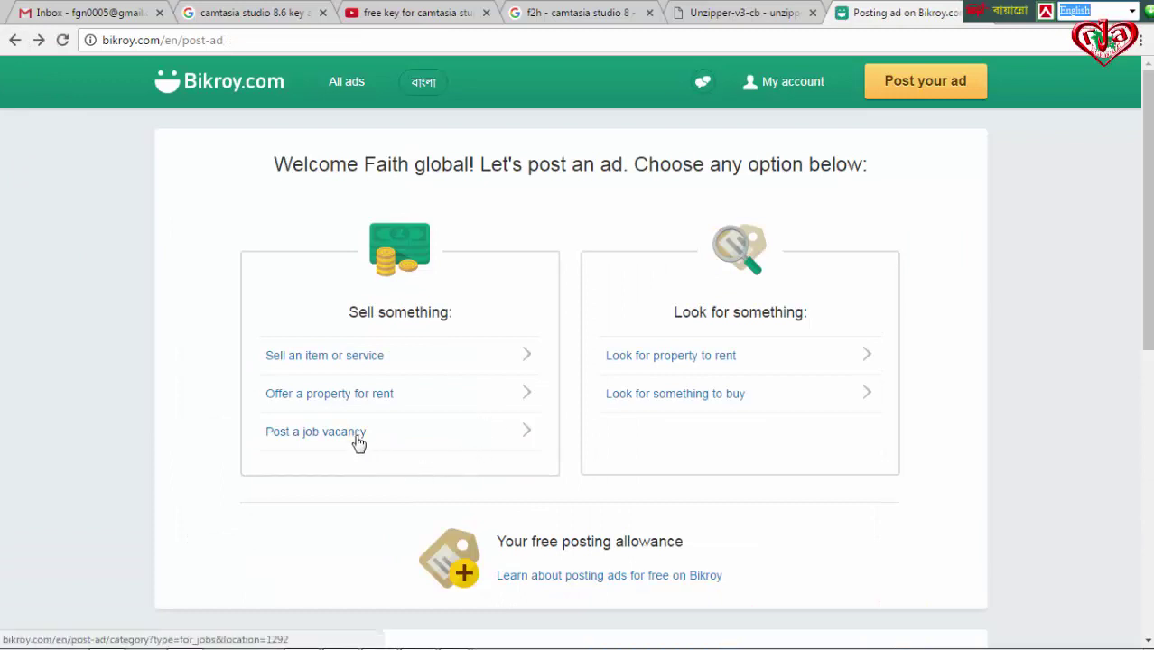
{"action": "left_click", "coordinate": [528, 360]}
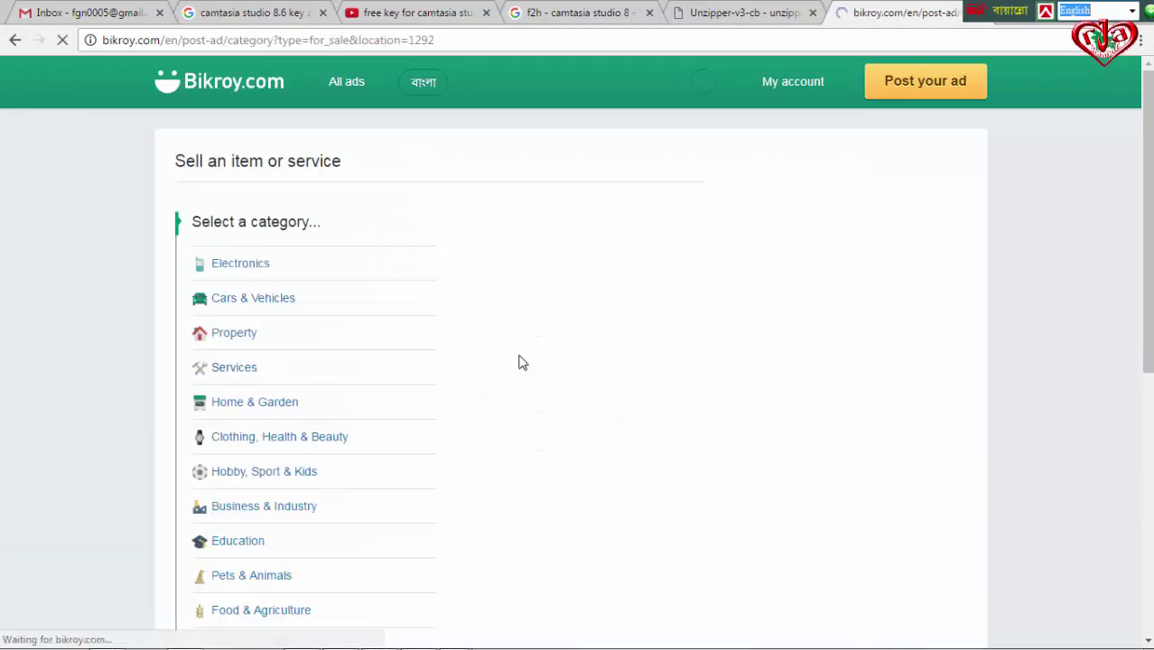
{"action": "left_click", "coordinate": [355, 541]}
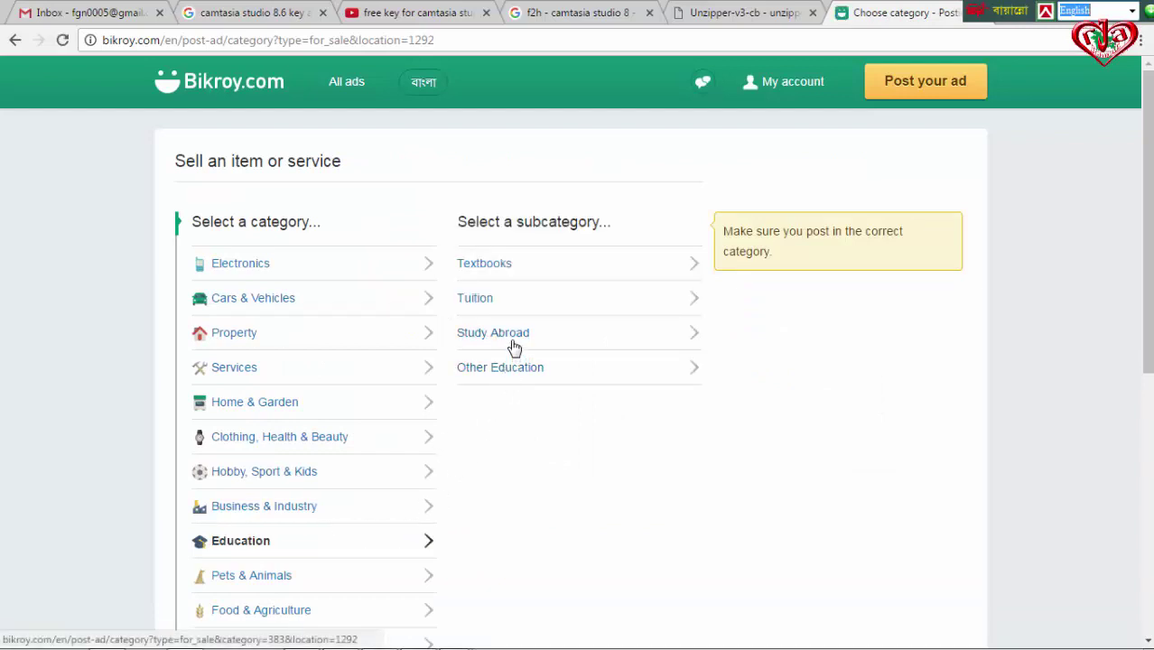
{"action": "left_click", "coordinate": [565, 346]}
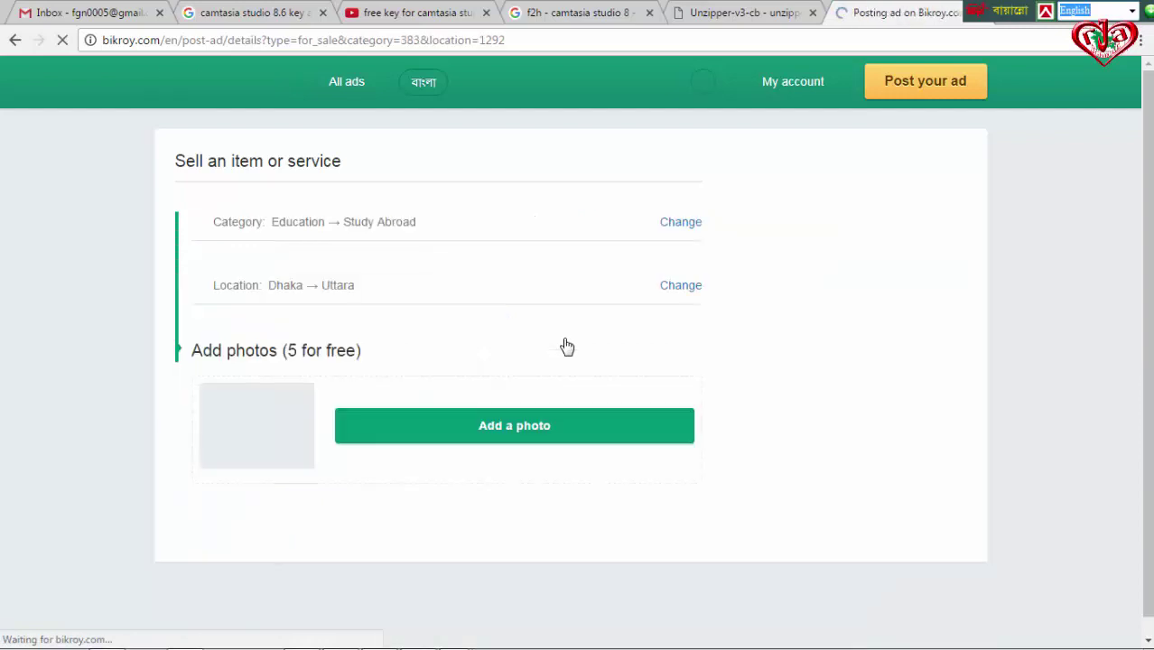
Step: Upload study-in-georgia.jpg from the shamim sir folder as the ad photo
{"action": "left_click", "coordinate": [511, 425]}
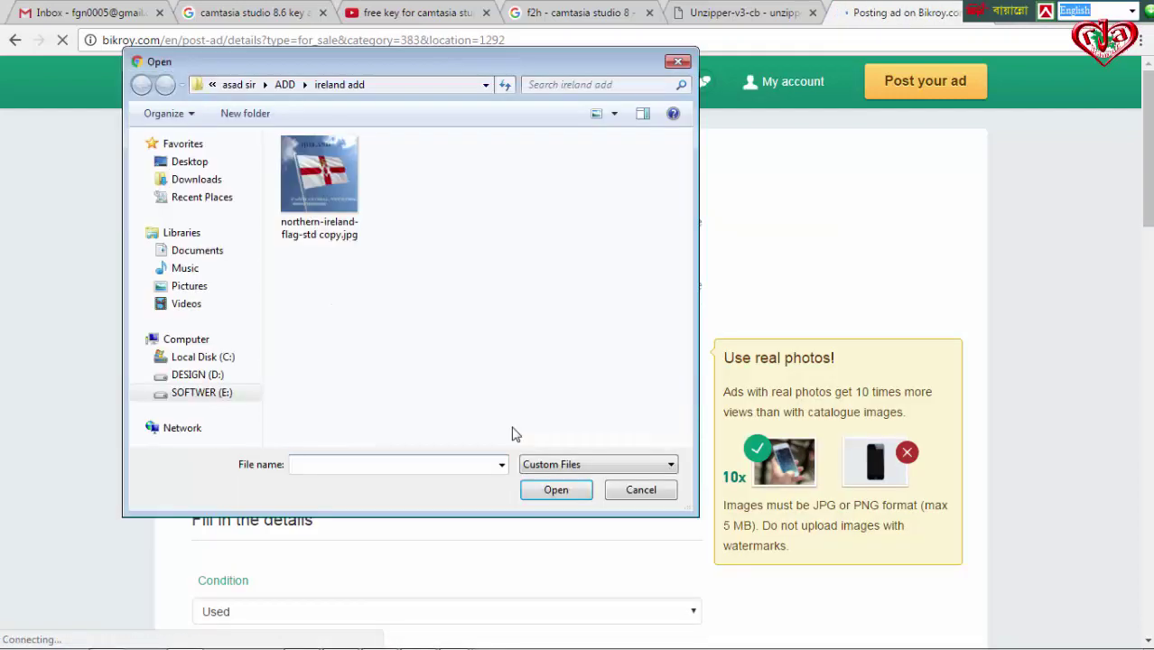
{"action": "left_click", "coordinate": [286, 85]}
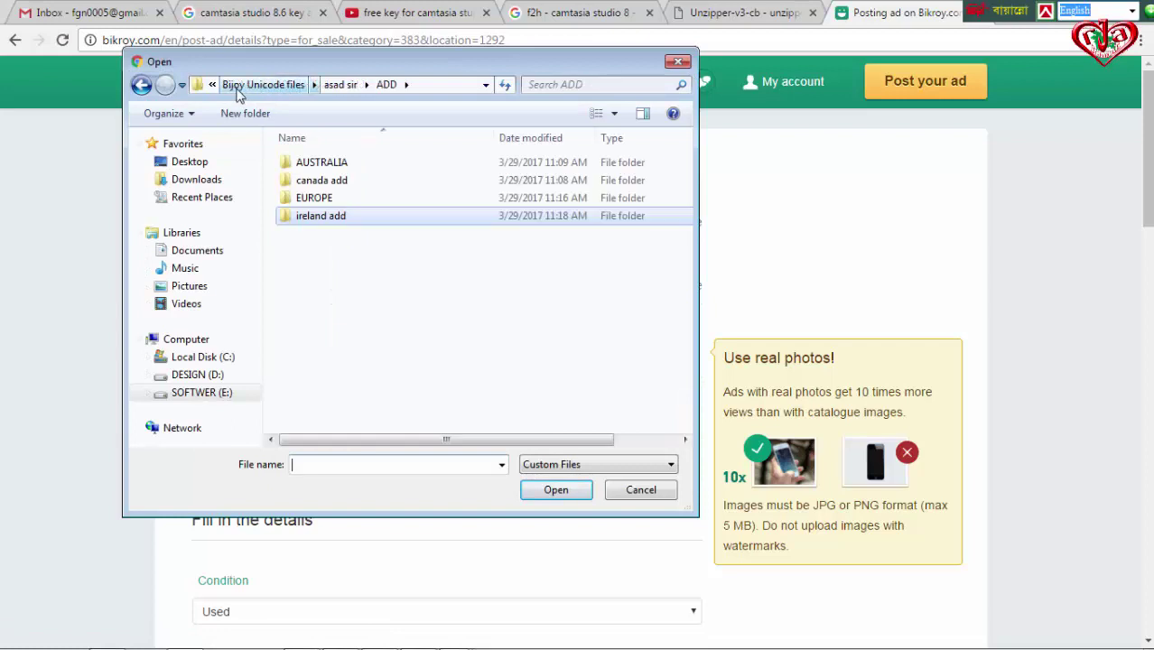
{"action": "left_click", "coordinate": [336, 86]}
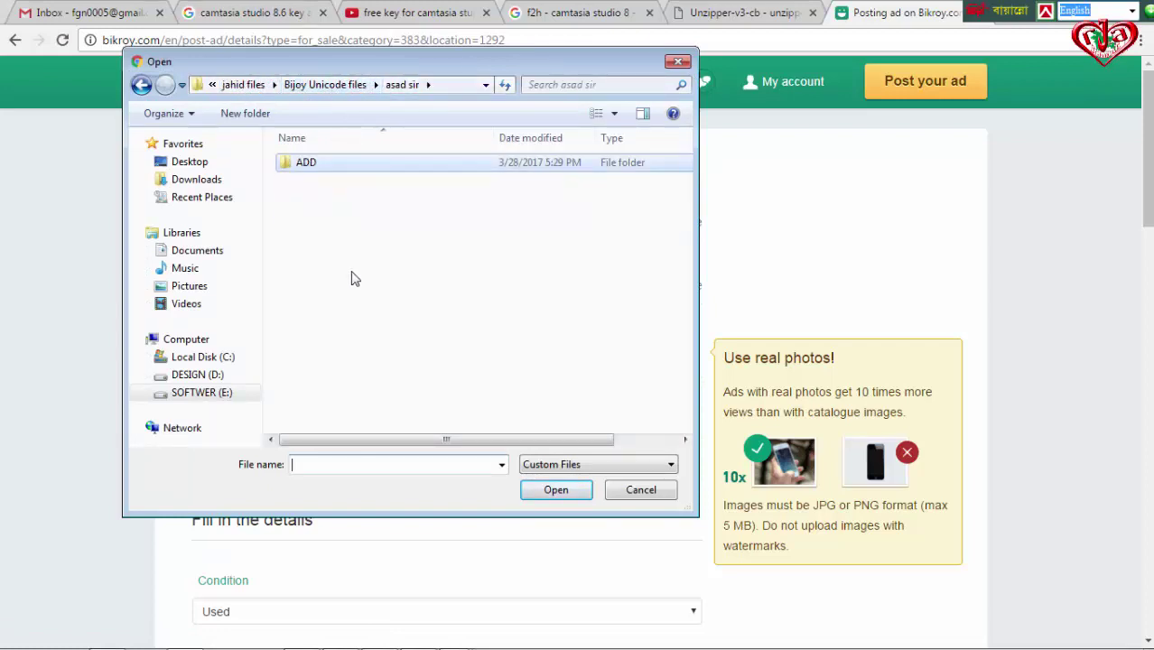
{"action": "left_click", "coordinate": [325, 83]}
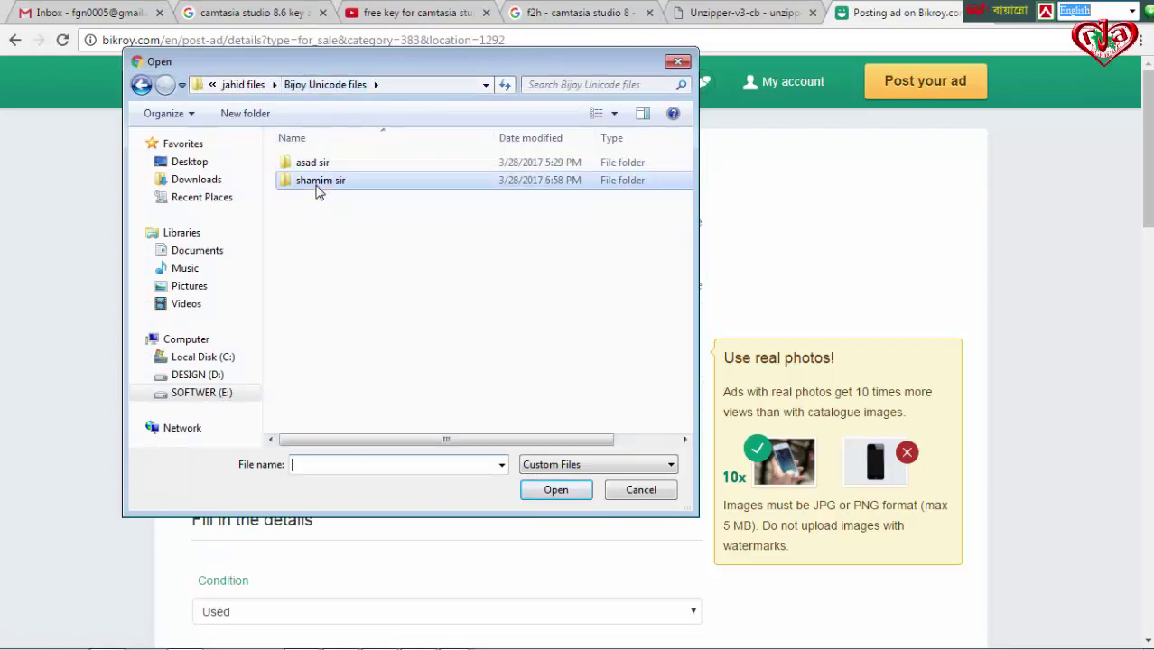
{"action": "double_click", "coordinate": [320, 181]}
{"action": "left_click", "coordinate": [318, 190]}
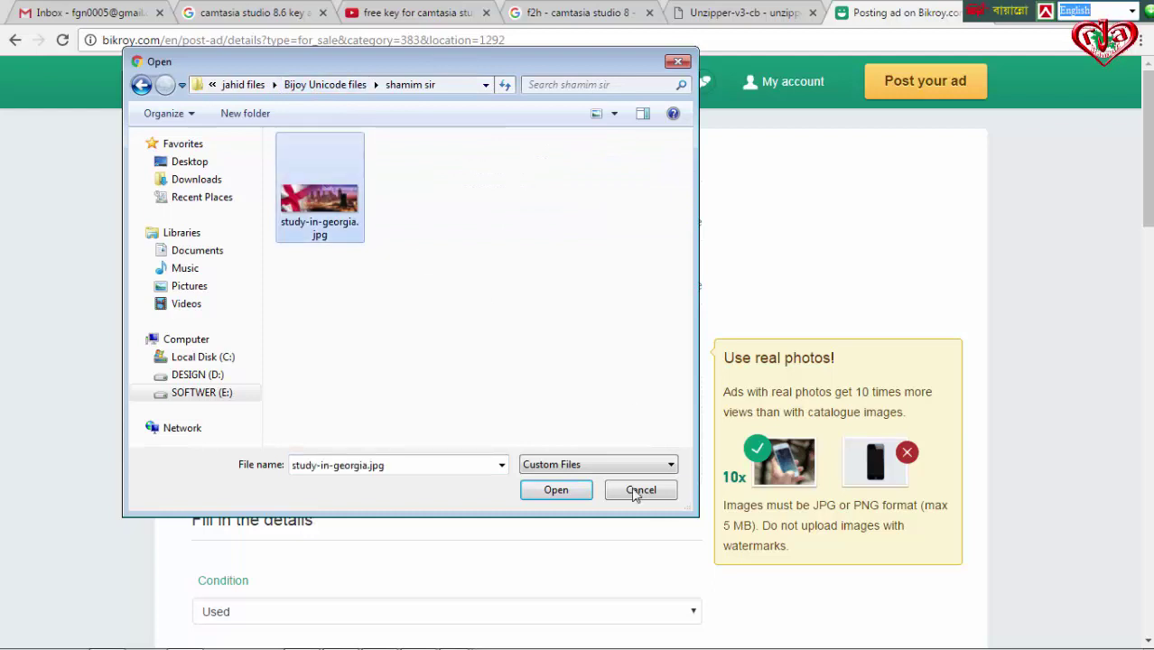
{"action": "left_click", "coordinate": [555, 489]}
Step: Open Study in Georgia - for merge.docx from shamim sir in Word and select all its text
{"action": "left_click", "coordinate": [107, 639]}
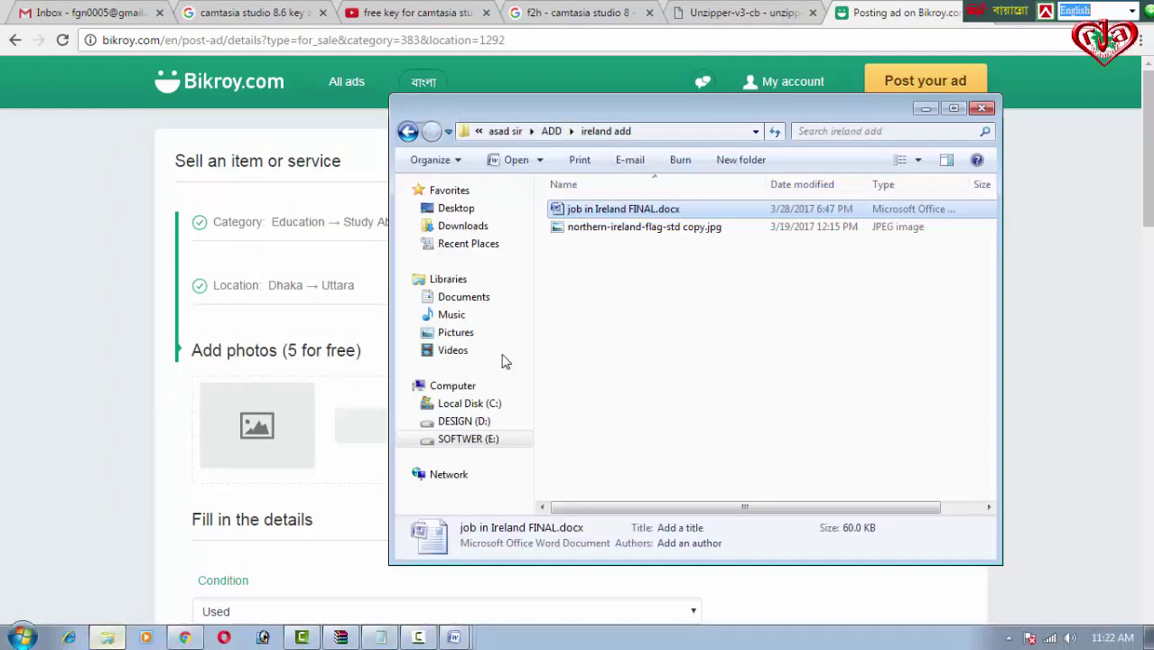
{"action": "left_click", "coordinate": [508, 132]}
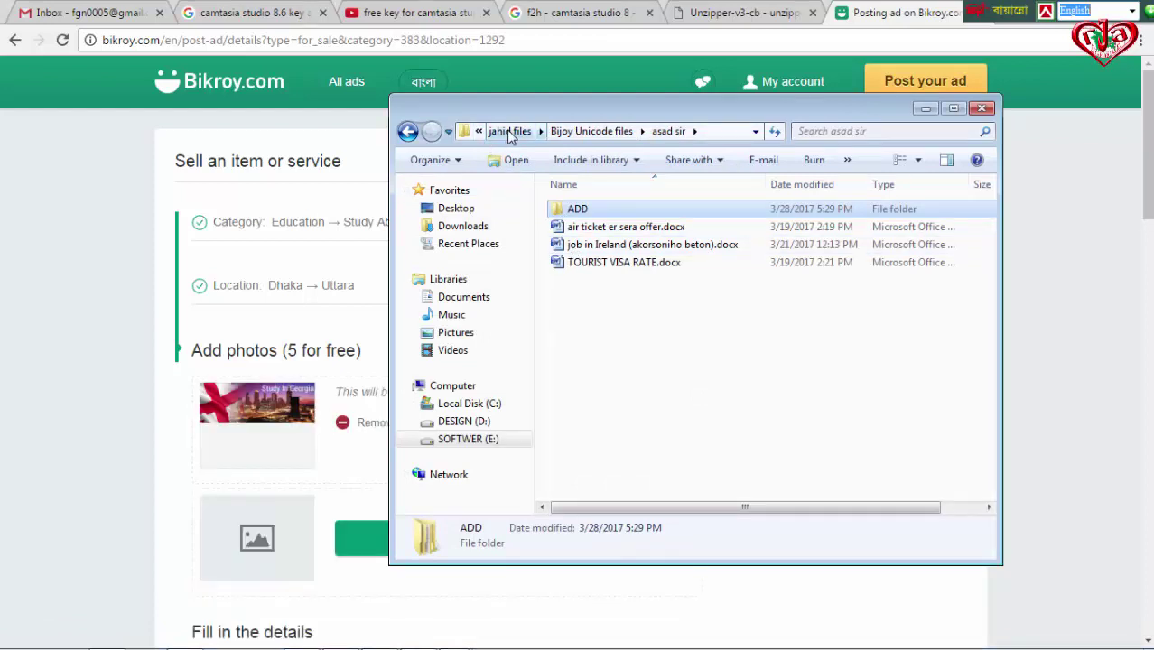
{"action": "left_click", "coordinate": [564, 133]}
{"action": "double_click", "coordinate": [587, 227]}
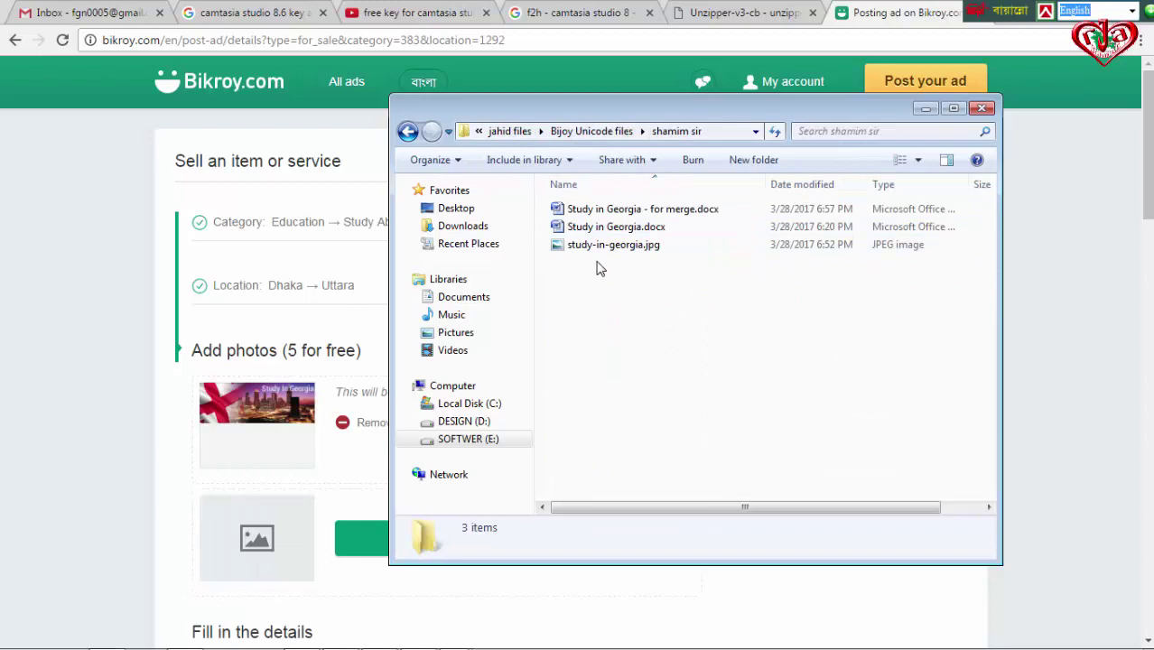
{"action": "left_click", "coordinate": [611, 213]}
{"action": "double_click", "coordinate": [611, 213]}
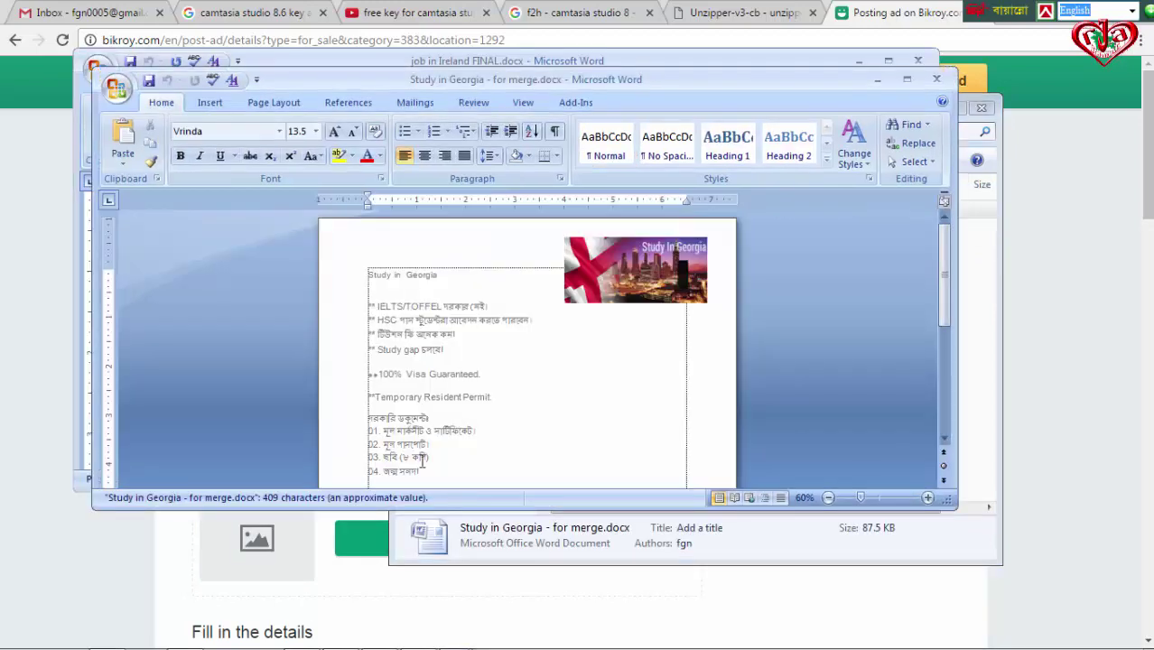
{"action": "key", "text": "ctrl+a"}
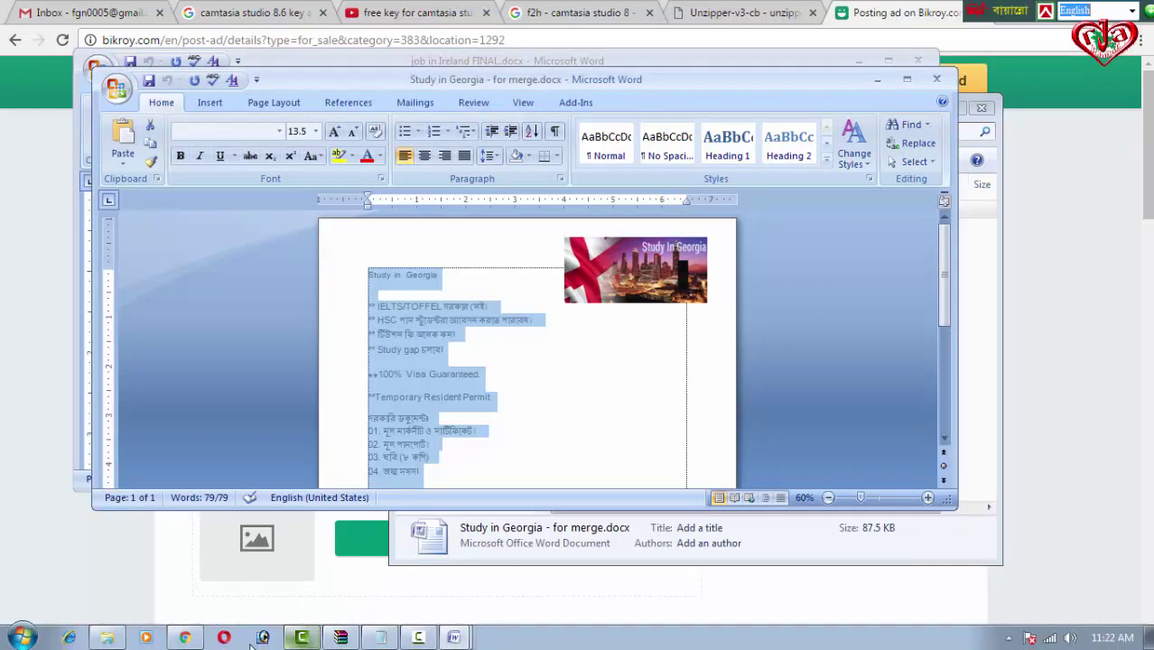
{"action": "left_click", "coordinate": [291, 608]}
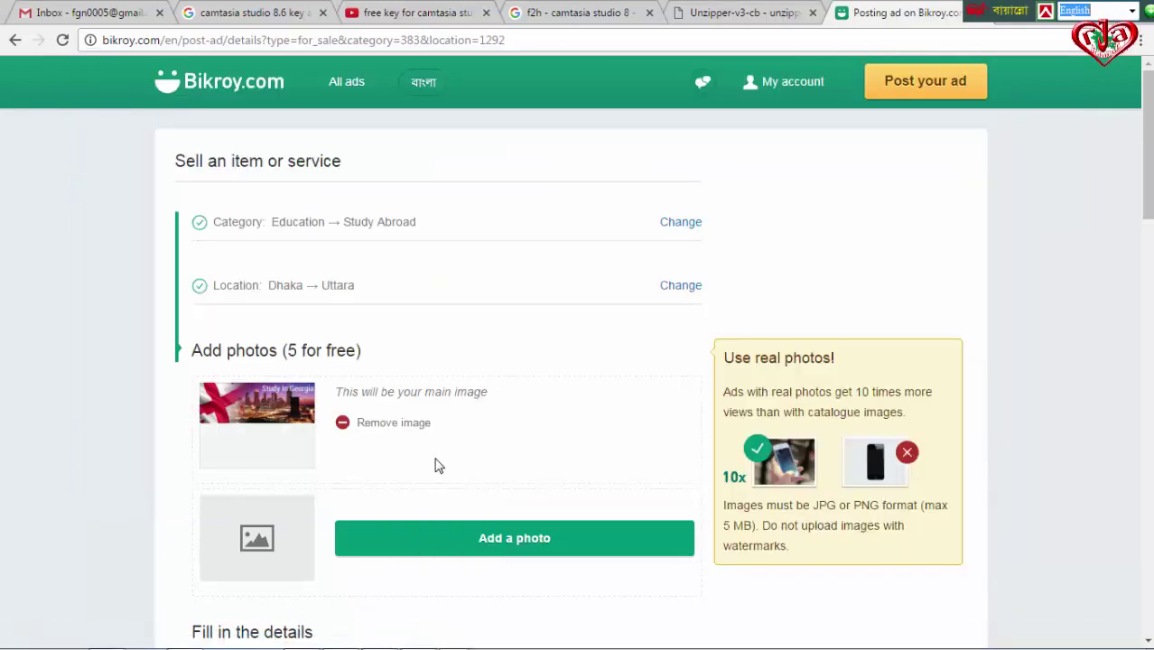
Step: Set the ad condition to New
{"action": "scroll", "coordinate": [436, 463], "scroll_direction": "down", "scroll_amount": 2}
{"action": "scroll", "coordinate": [328, 460], "scroll_direction": "down", "scroll_amount": 2}
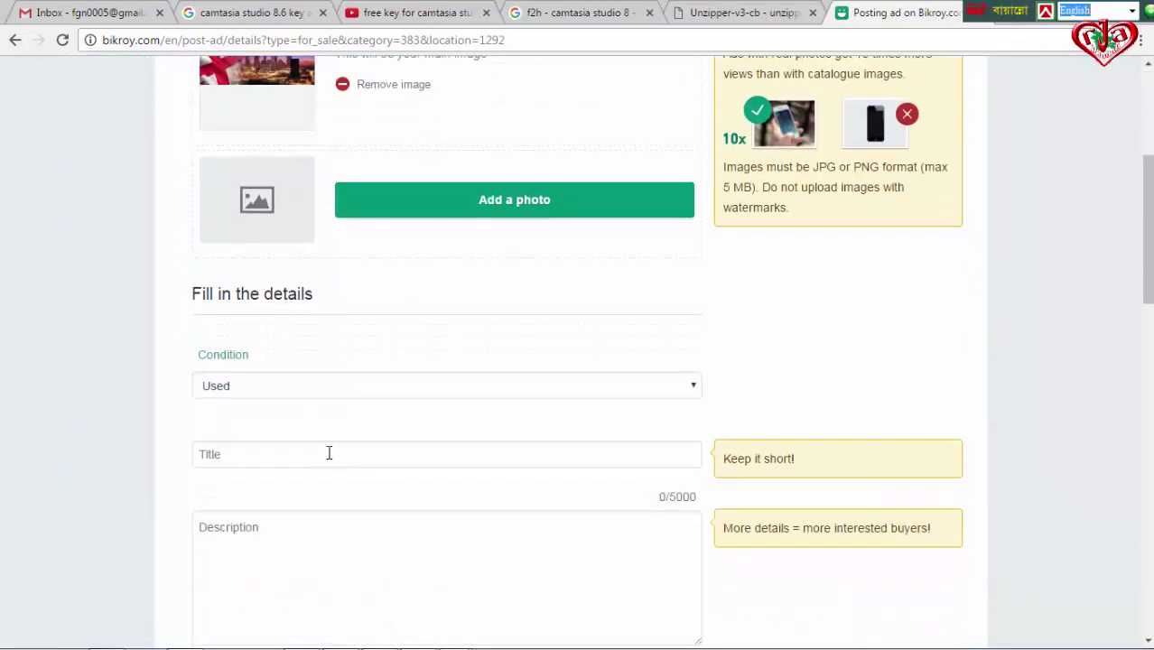
{"action": "left_click", "coordinate": [694, 389]}
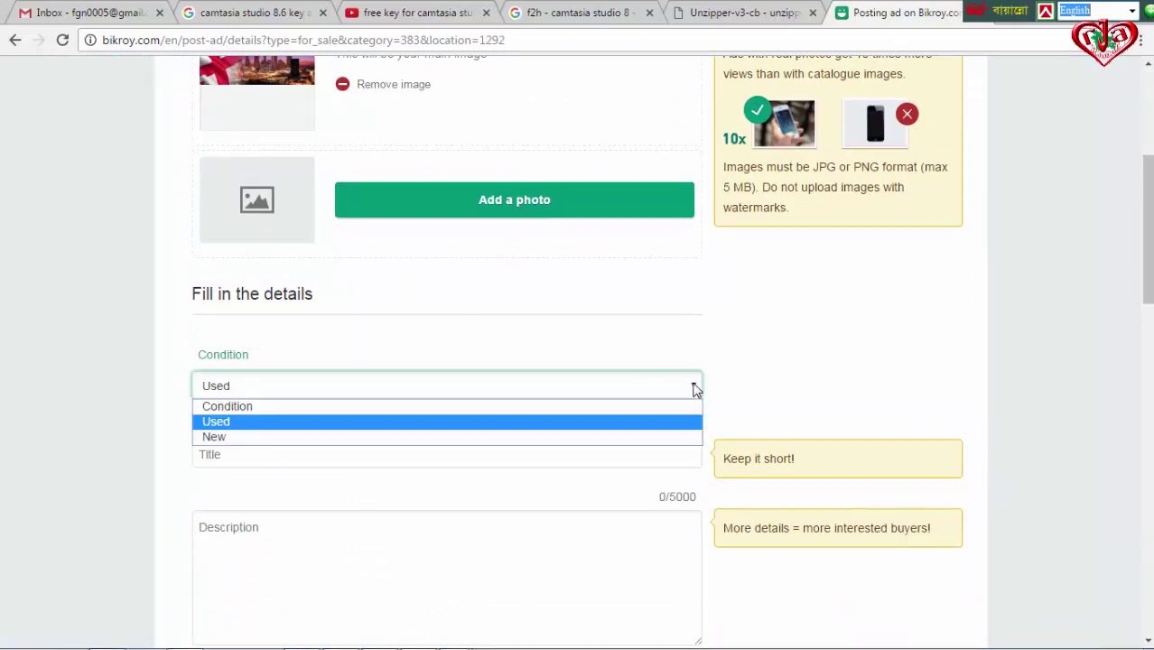
{"action": "left_click", "coordinate": [231, 438]}
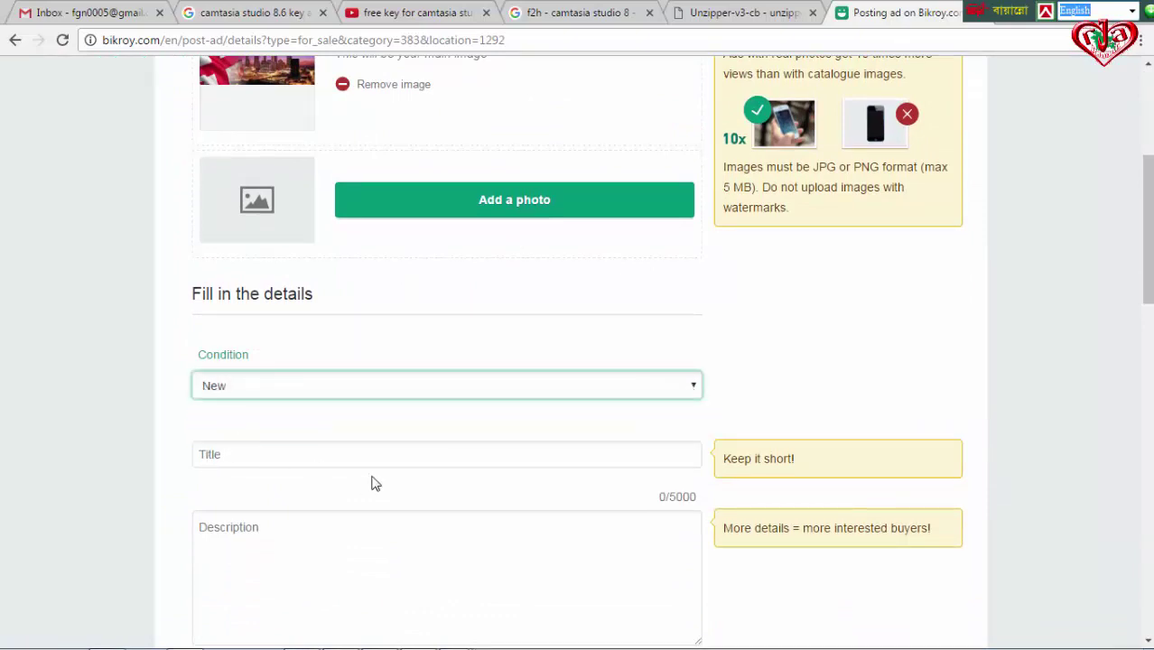
Step: Paste the Georgia study text into the ad description
{"action": "left_click", "coordinate": [636, 452]}
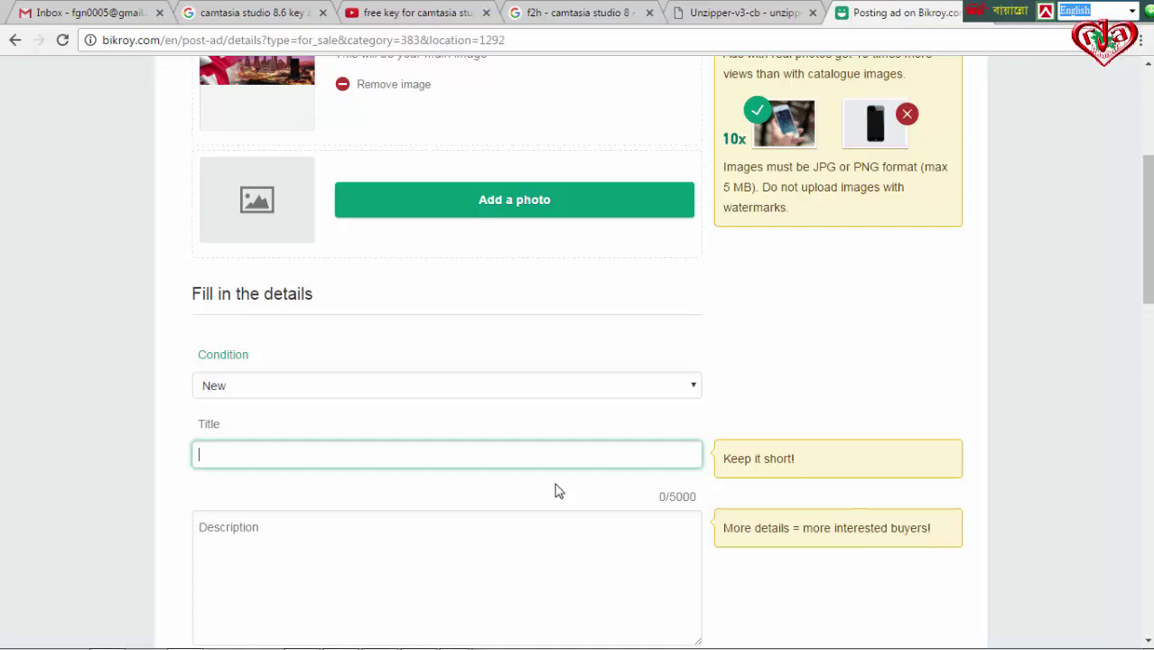
{"action": "scroll", "coordinate": [548, 530], "scroll_direction": "down", "scroll_amount": 1}
{"action": "left_click", "coordinate": [469, 476]}
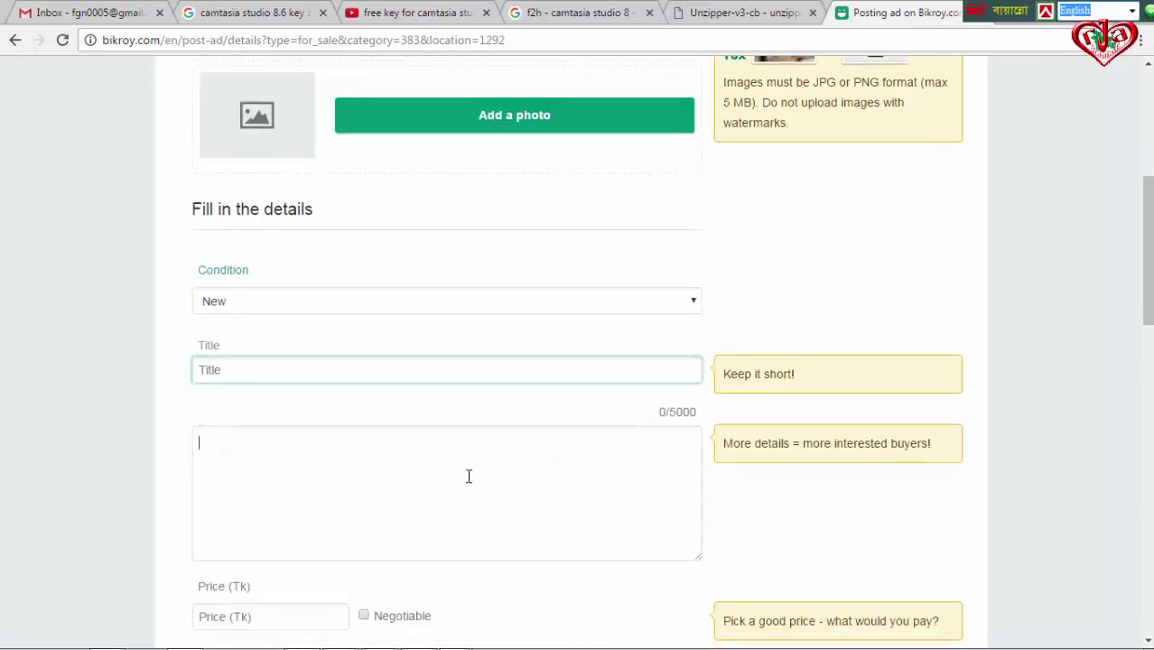
{"action": "key", "text": "ctrl+v"}
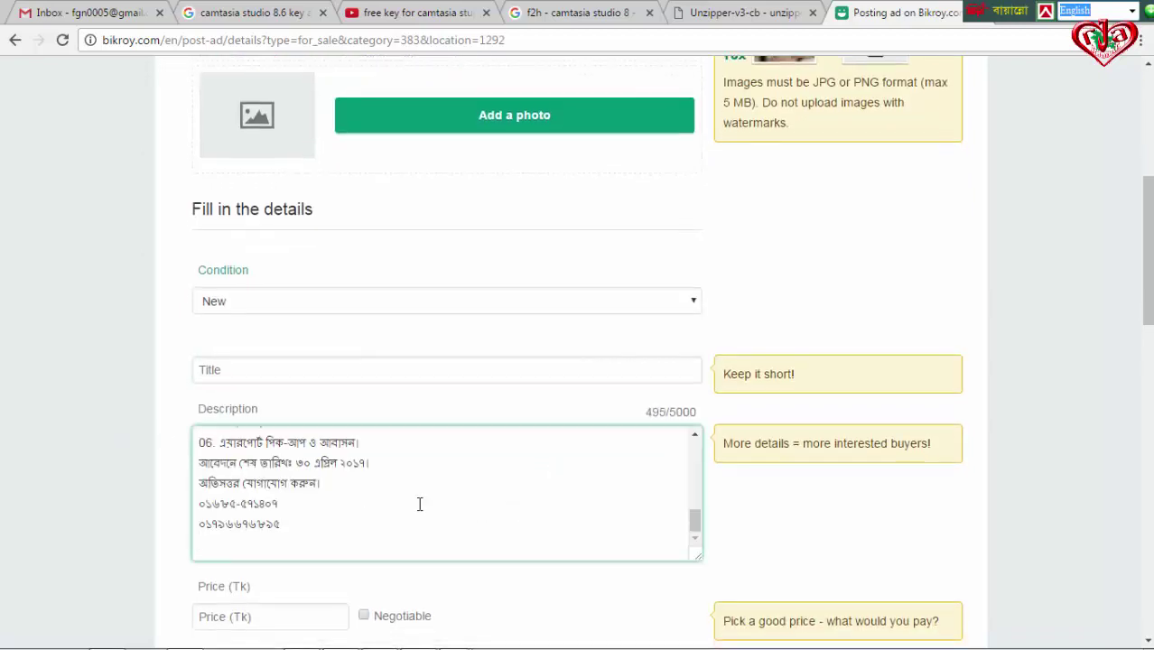
Step: Use the description's first line, 'Study in Georgia', as the ad title
{"action": "scroll", "coordinate": [419, 504], "scroll_direction": "up", "scroll_amount": 2}
{"action": "scroll", "coordinate": [419, 502], "scroll_direction": "up", "scroll_amount": 2}
{"action": "scroll", "coordinate": [419, 502], "scroll_direction": "up", "scroll_amount": 1}
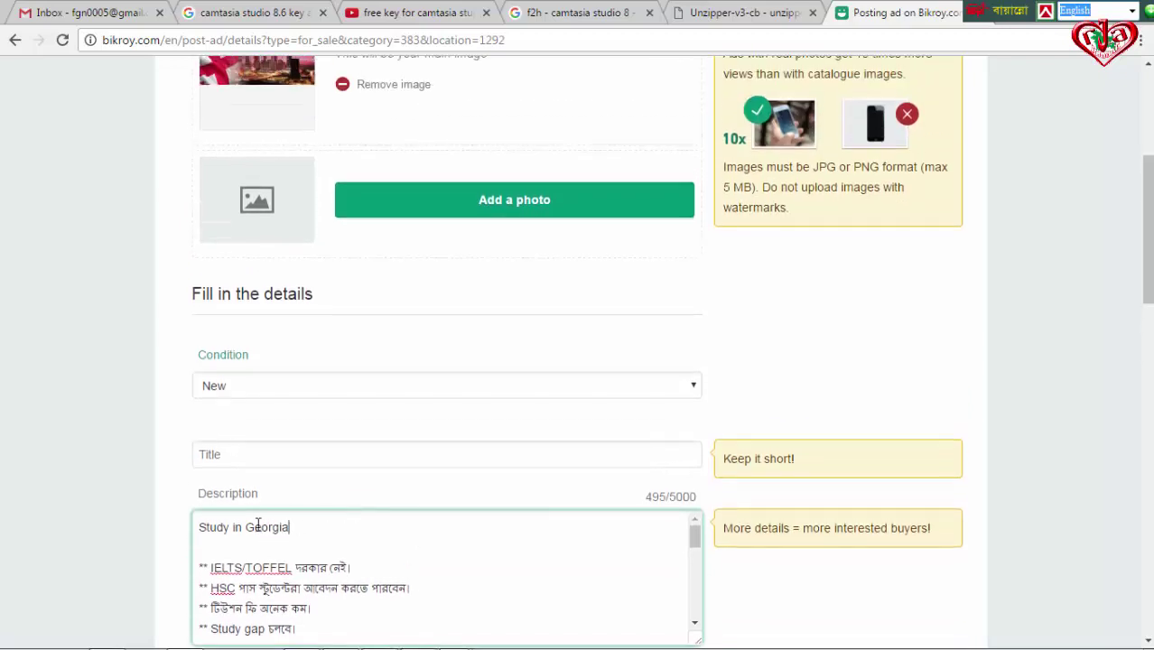
{"action": "left_click_drag", "start_coordinate": [290, 528], "coordinate": [199, 529]}
{"action": "key", "text": "ctrl+c"}
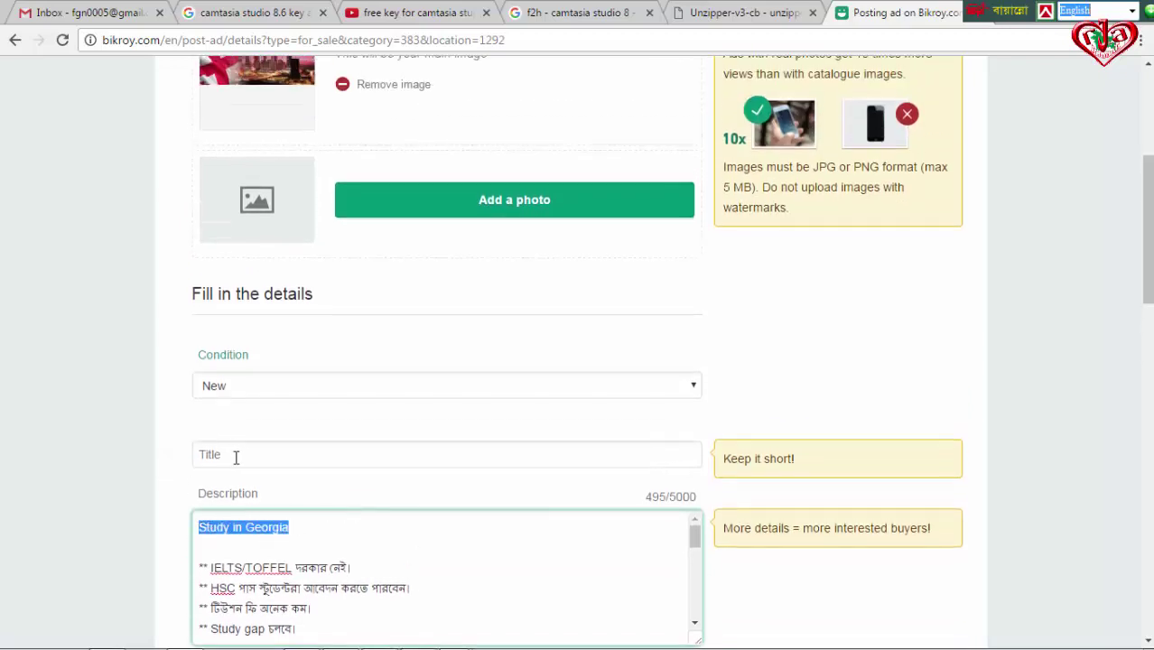
{"action": "left_click", "coordinate": [239, 456]}
{"action": "key", "text": "ctrl+v"}
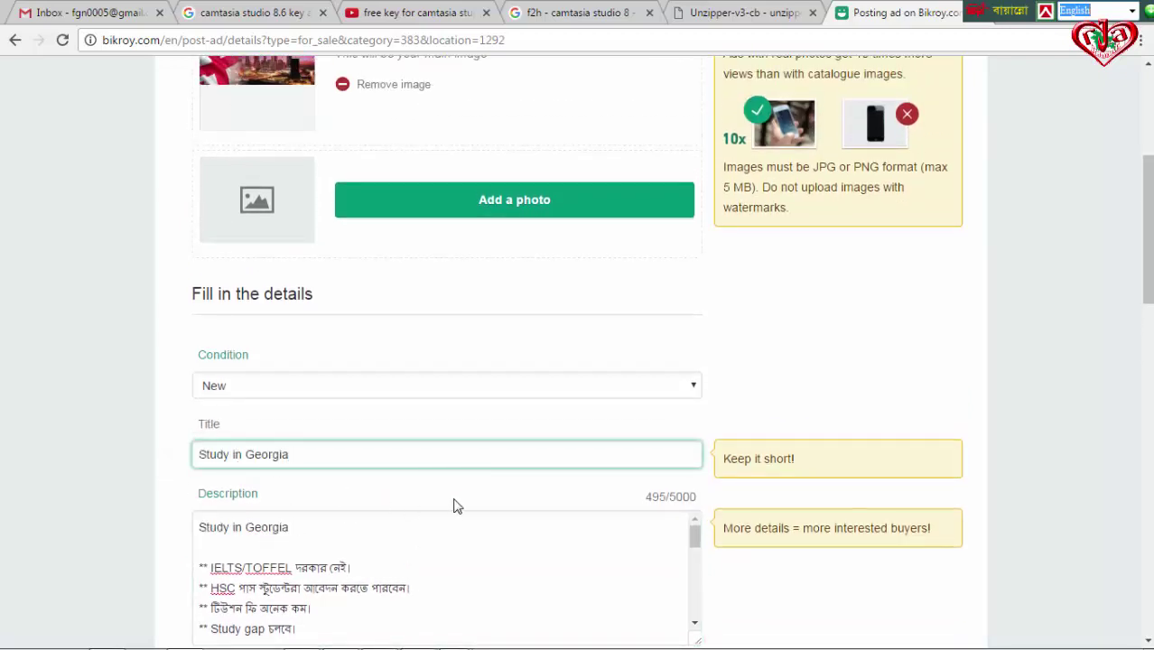
Step: Delete the two trailing phone-number lines from the description
{"action": "scroll", "coordinate": [453, 504], "scroll_direction": "down", "scroll_amount": 1}
{"action": "scroll", "coordinate": [453, 508], "scroll_direction": "down", "scroll_amount": 1}
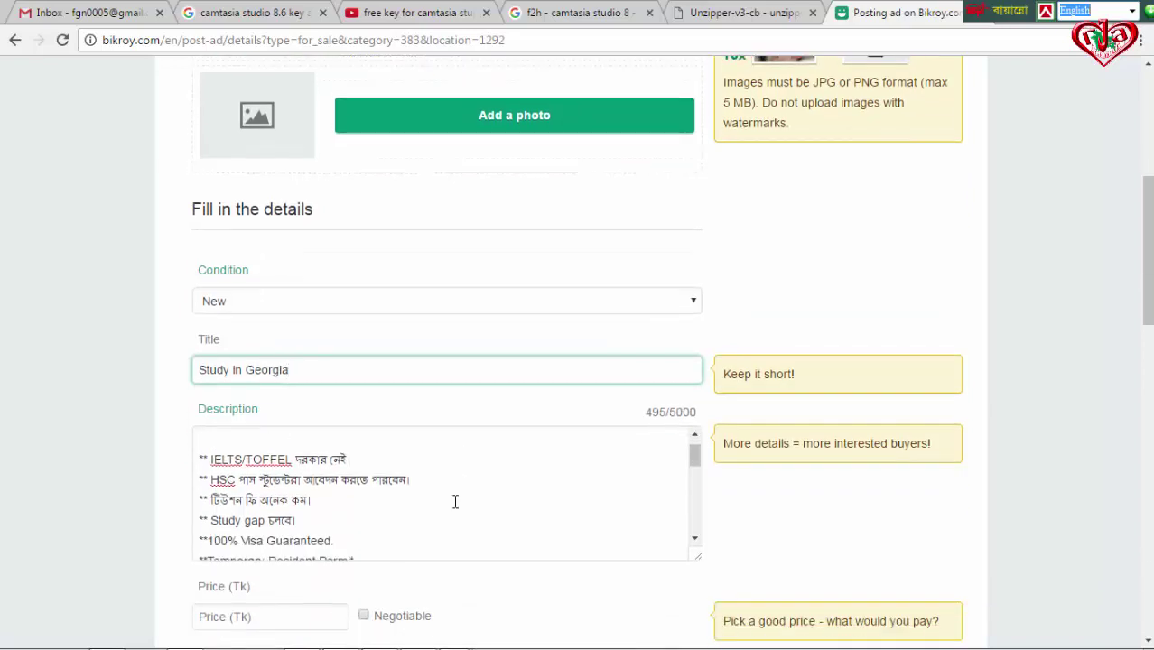
{"action": "scroll", "coordinate": [453, 504], "scroll_direction": "down", "scroll_amount": 2}
{"action": "scroll", "coordinate": [454, 502], "scroll_direction": "down", "scroll_amount": 1}
{"action": "scroll", "coordinate": [455, 502], "scroll_direction": "down", "scroll_amount": 2}
{"action": "scroll", "coordinate": [455, 502], "scroll_direction": "down", "scroll_amount": 2}
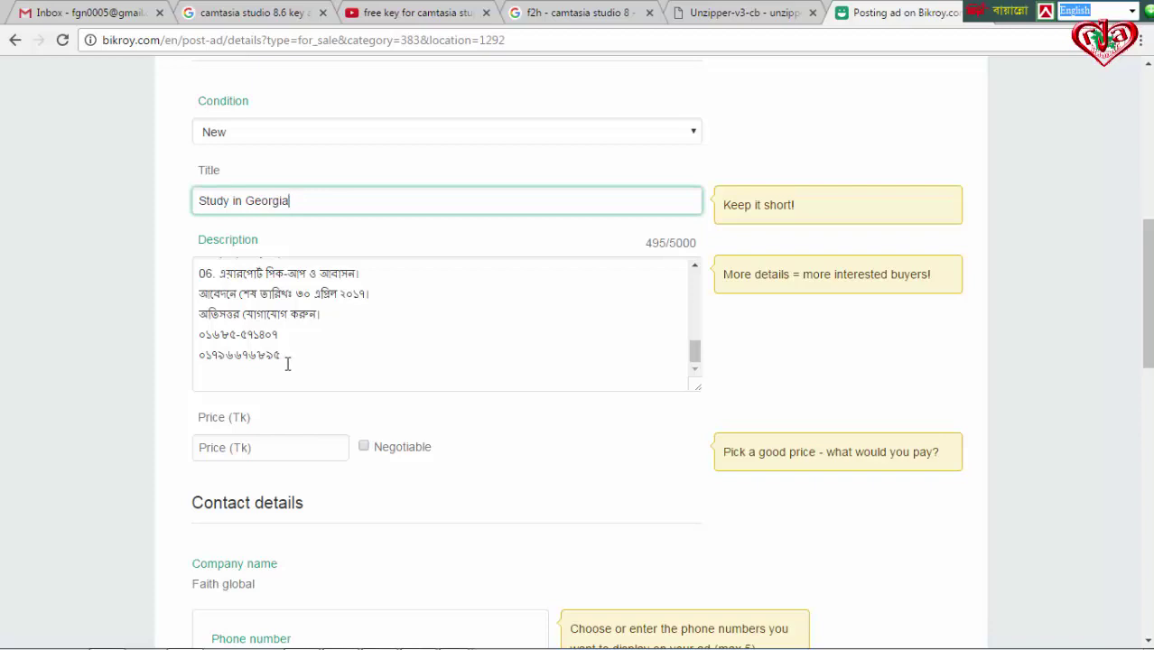
{"action": "left_click_drag", "start_coordinate": [288, 361], "coordinate": [201, 338]}
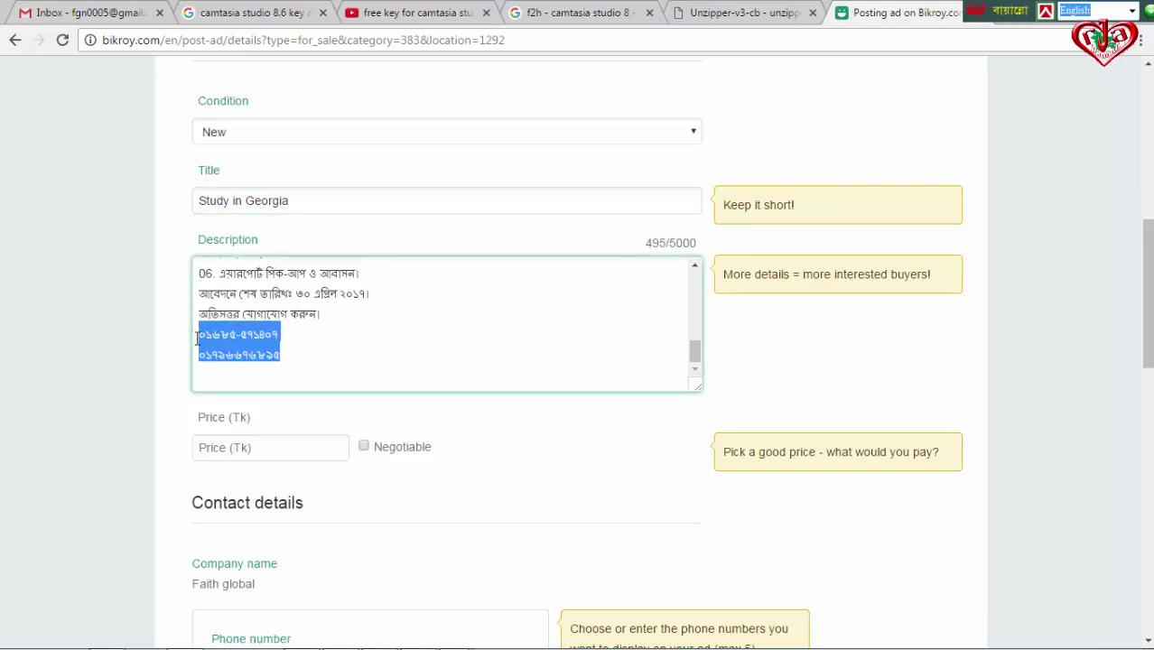
{"action": "key", "text": "BackSpace"}
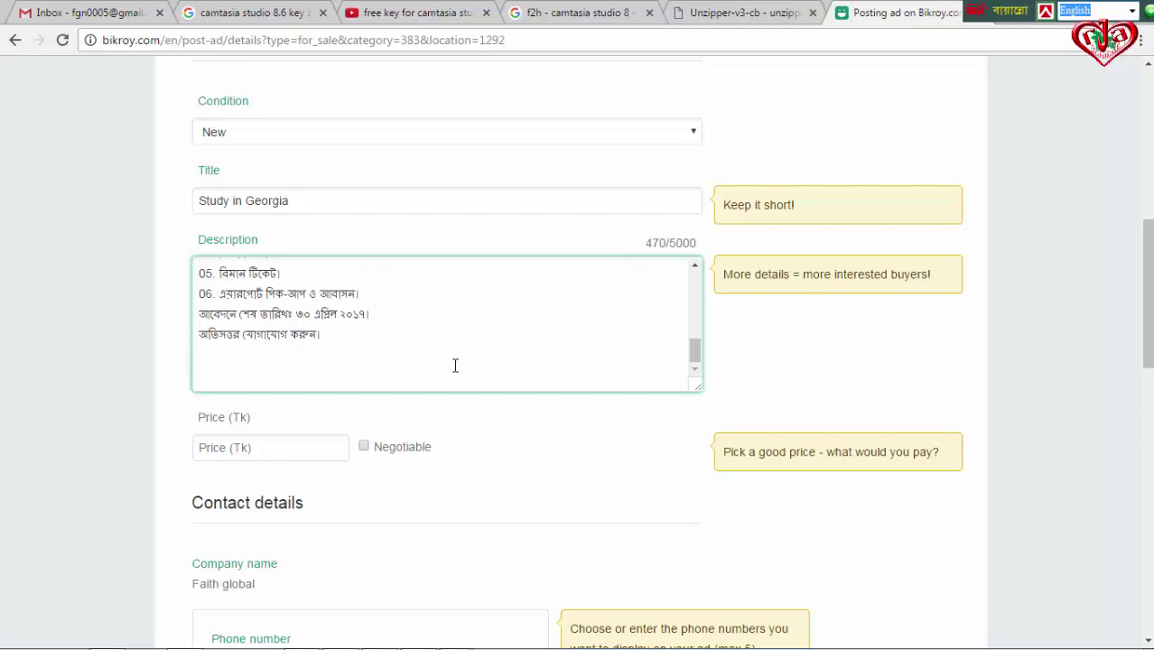
{"action": "scroll", "coordinate": [455, 365], "scroll_direction": "up", "scroll_amount": 1}
{"action": "scroll", "coordinate": [455, 364], "scroll_direction": "up", "scroll_amount": 1}
{"action": "scroll", "coordinate": [458, 373], "scroll_direction": "up", "scroll_amount": 1}
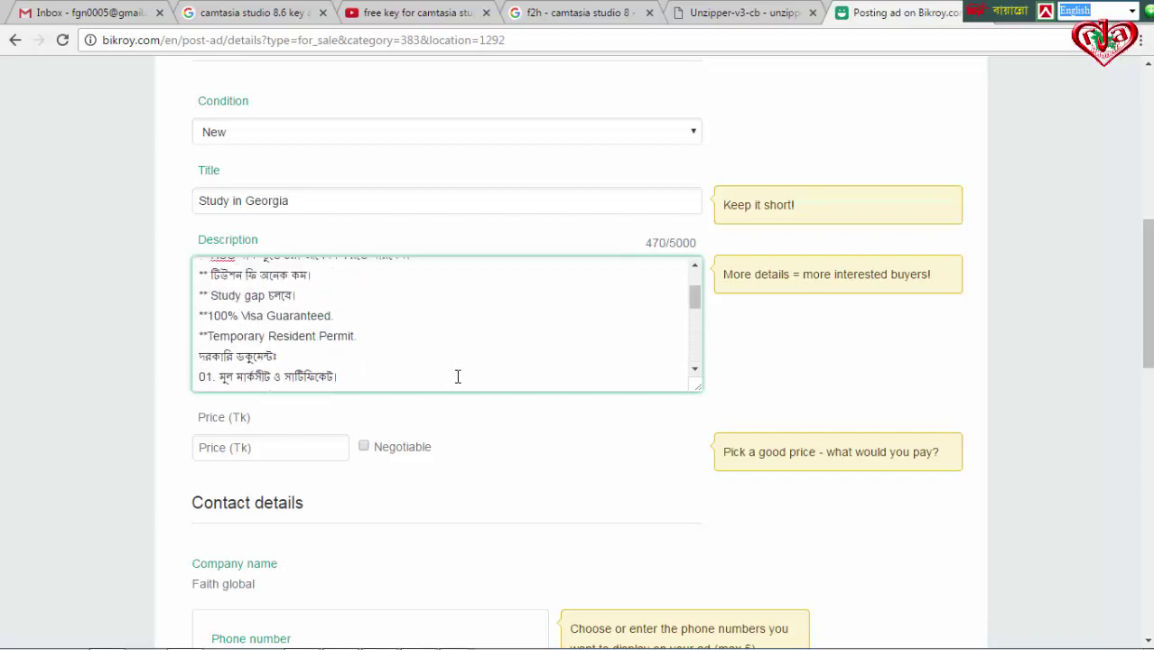
{"action": "scroll", "coordinate": [458, 375], "scroll_direction": "up", "scroll_amount": 1}
{"action": "scroll", "coordinate": [458, 377], "scroll_direction": "down", "scroll_amount": 2}
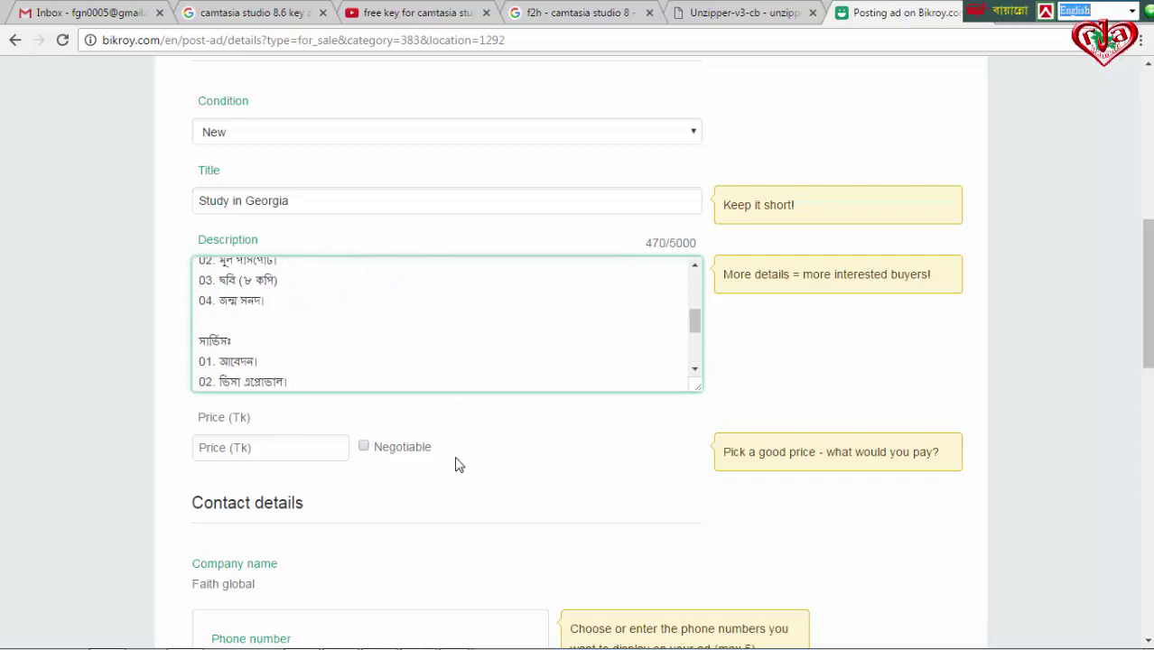
{"action": "scroll", "coordinate": [373, 358], "scroll_direction": "down", "scroll_amount": 4}
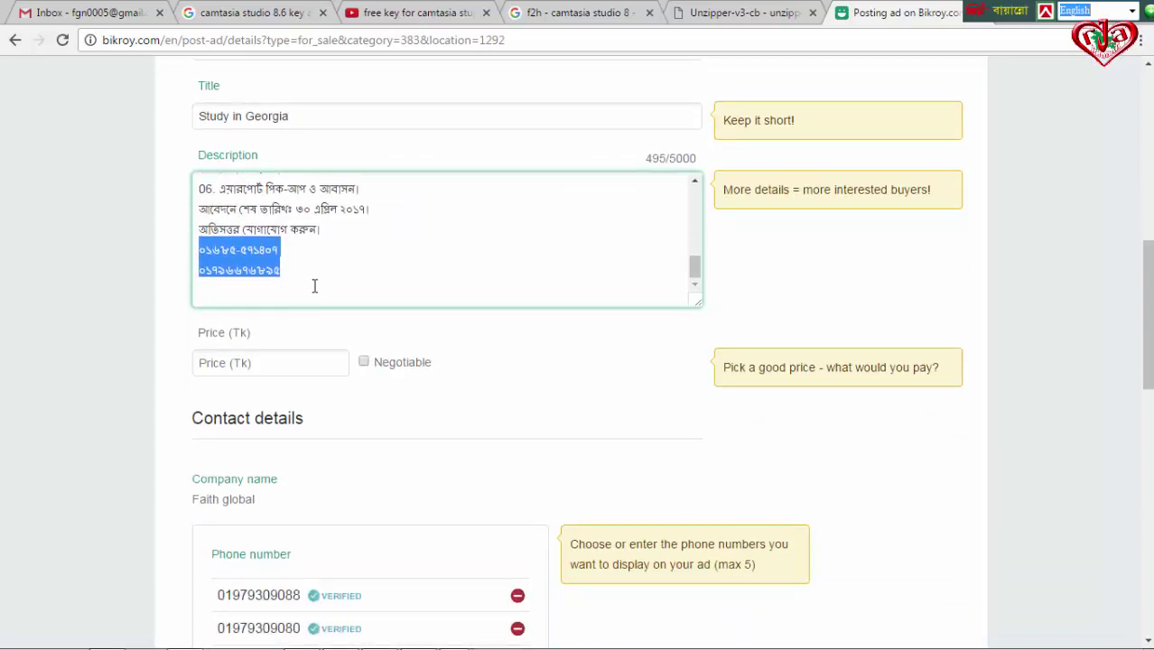
{"action": "scroll", "coordinate": [314, 286], "scroll_direction": "up", "scroll_amount": 5}
{"action": "scroll", "coordinate": [314, 285], "scroll_direction": "up", "scroll_amount": 3}
{"action": "scroll", "coordinate": [276, 438], "scroll_direction": "up", "scroll_amount": 2}
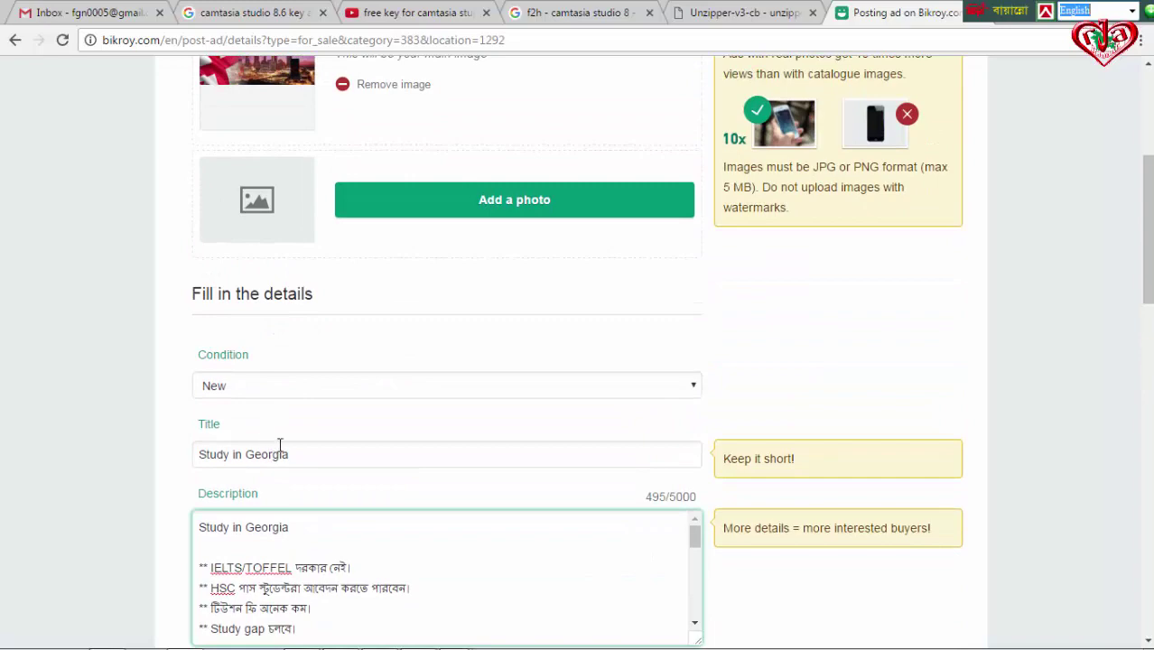
{"action": "scroll", "coordinate": [280, 445], "scroll_direction": "down", "scroll_amount": 2}
{"action": "scroll", "coordinate": [307, 499], "scroll_direction": "down", "scroll_amount": 4}
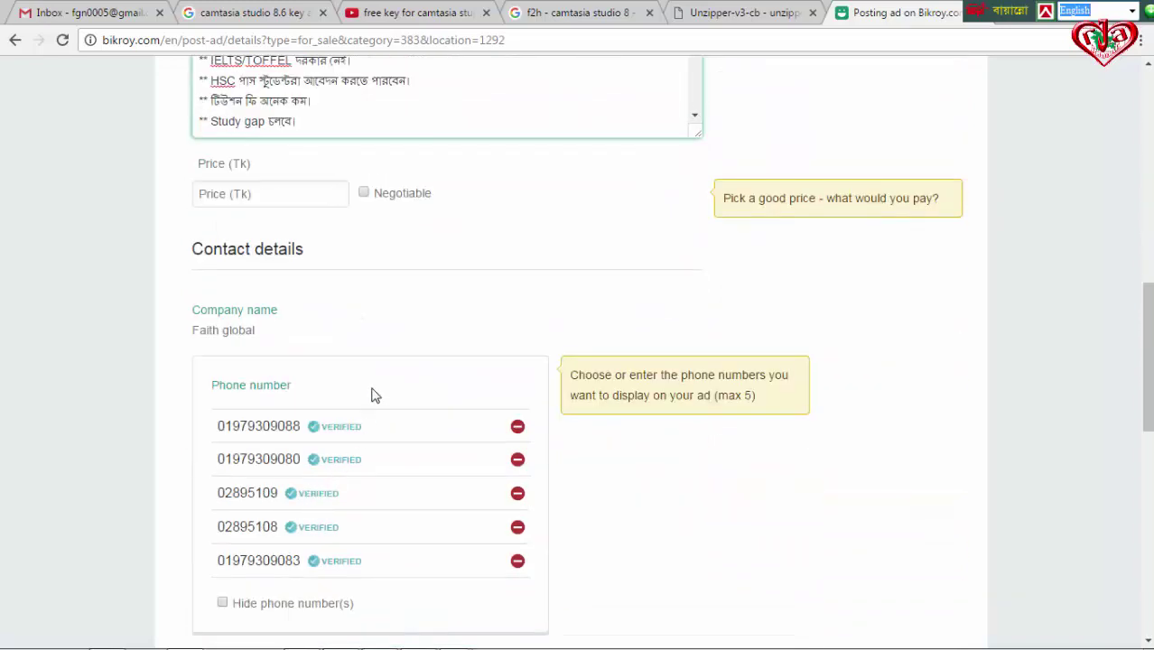
{"action": "scroll", "coordinate": [374, 395], "scroll_direction": "up", "scroll_amount": 1}
{"action": "scroll", "coordinate": [388, 370], "scroll_direction": "up", "scroll_amount": 3}
{"action": "scroll", "coordinate": [395, 348], "scroll_direction": "down", "scroll_amount": 3}
{"action": "scroll", "coordinate": [394, 348], "scroll_direction": "down", "scroll_amount": 3}
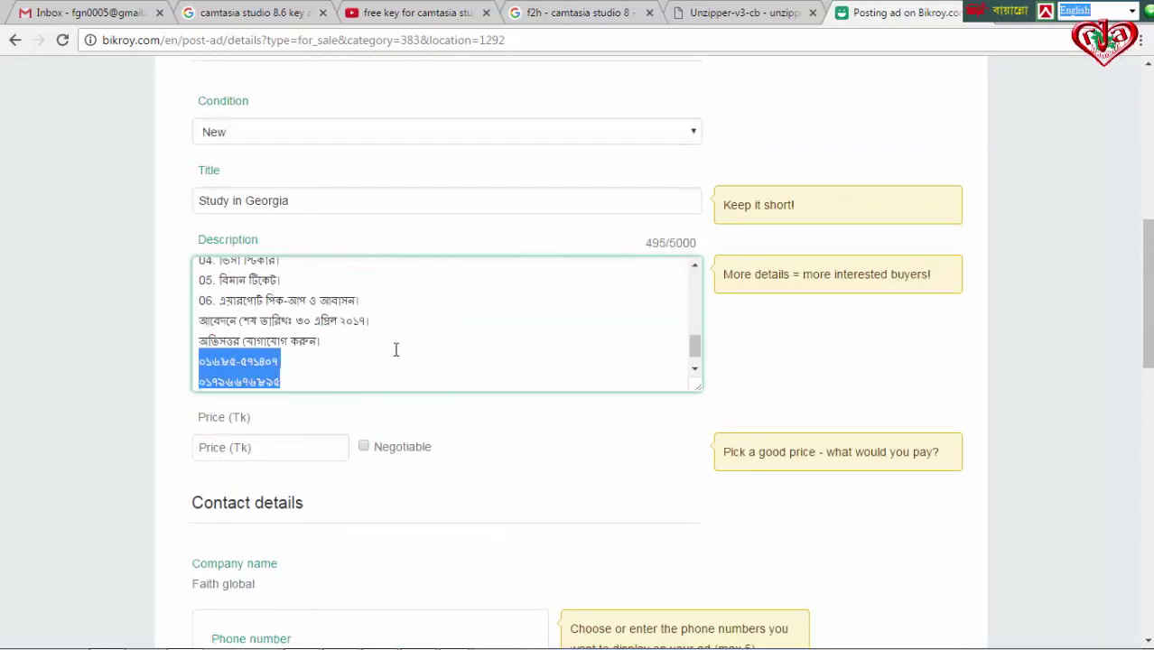
{"action": "scroll", "coordinate": [395, 349], "scroll_direction": "down", "scroll_amount": 1}
{"action": "key", "text": "BackSpace"}
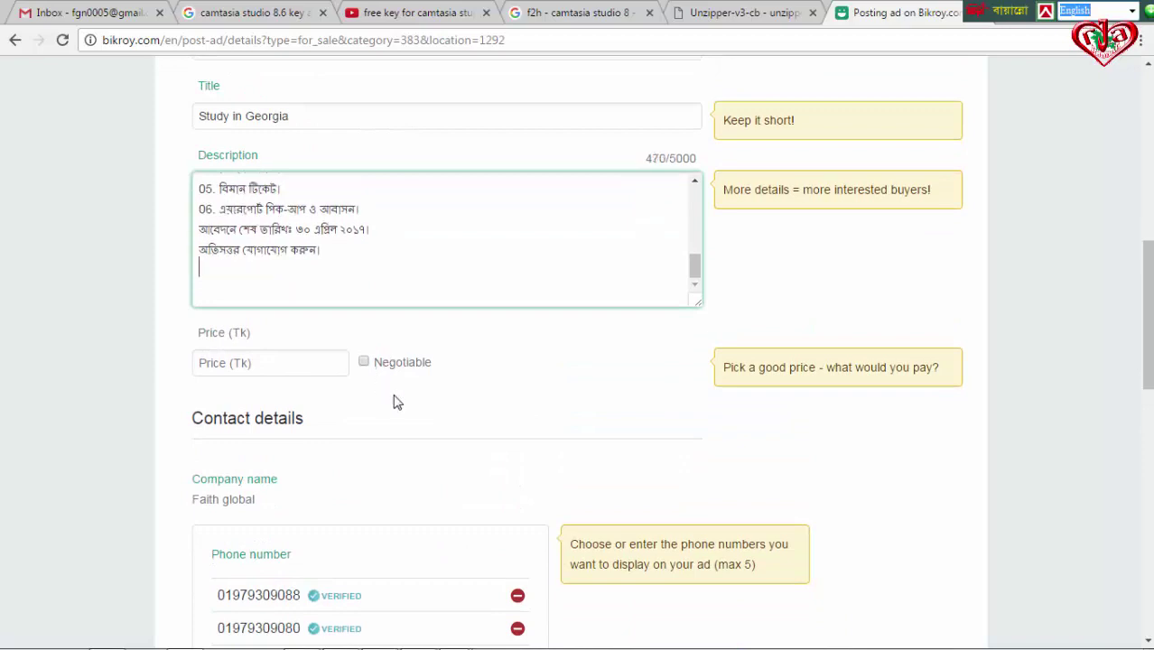
{"action": "left_click", "coordinate": [453, 395]}
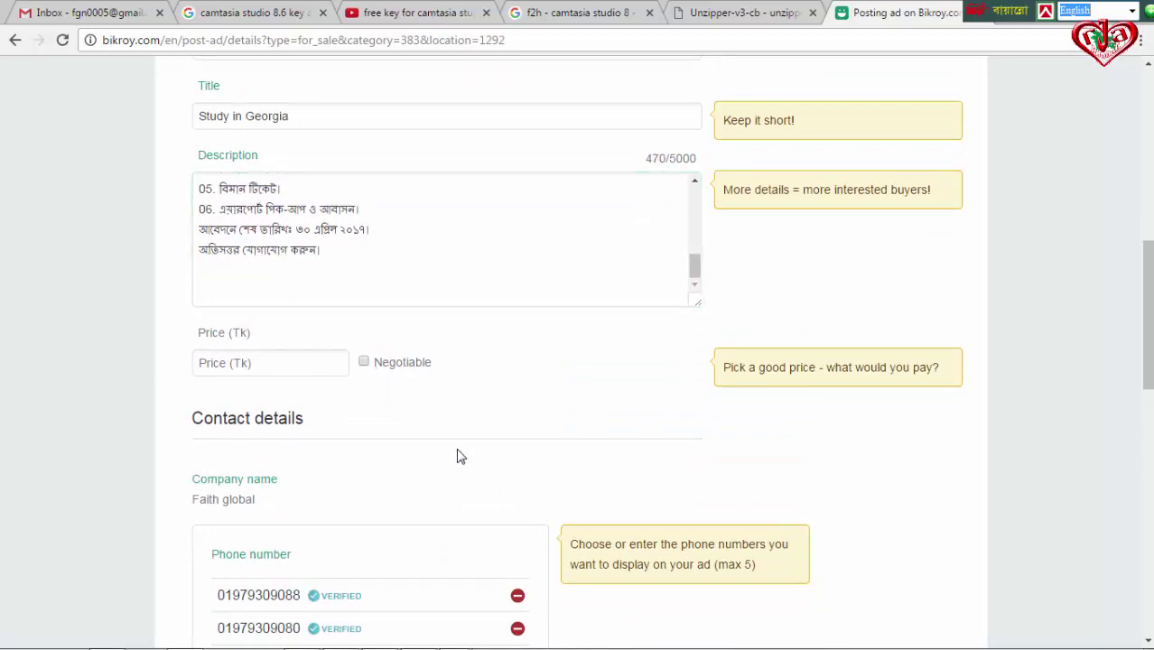
{"action": "scroll", "coordinate": [432, 485], "scroll_direction": "down", "scroll_amount": 2}
{"action": "scroll", "coordinate": [431, 487], "scroll_direction": "down", "scroll_amount": 3}
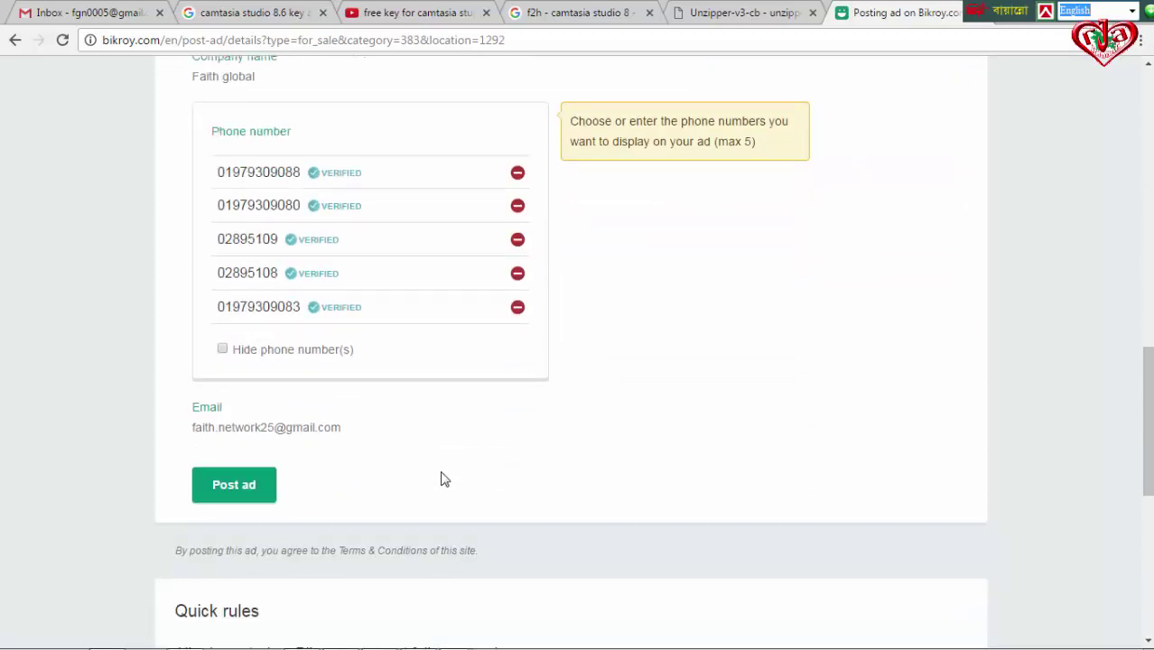
{"action": "scroll", "coordinate": [572, 459], "scroll_direction": "up", "scroll_amount": 2}
{"action": "scroll", "coordinate": [572, 459], "scroll_direction": "up", "scroll_amount": 2}
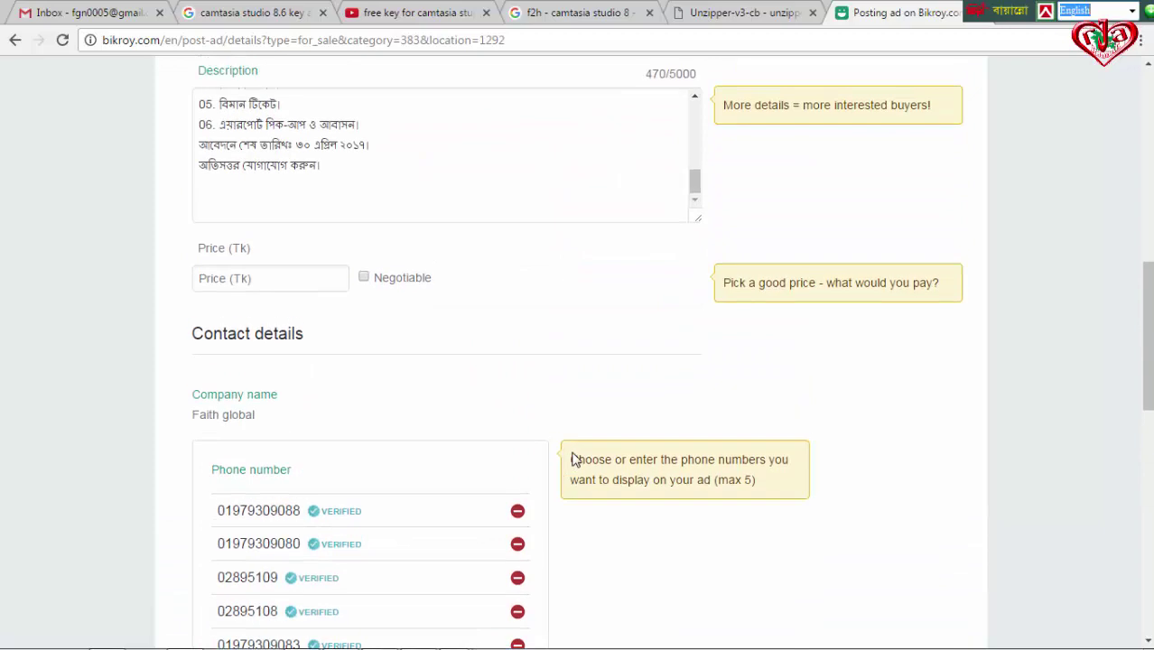
{"action": "scroll", "coordinate": [541, 375], "scroll_direction": "up", "scroll_amount": 2}
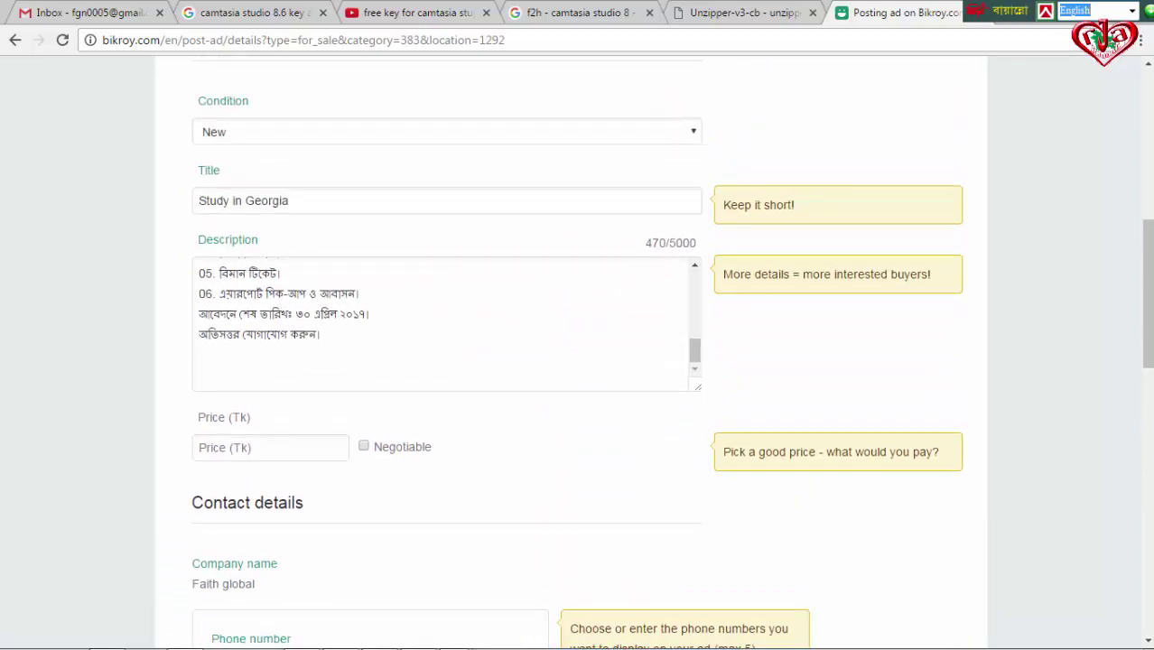
{"action": "scroll", "coordinate": [814, 268], "scroll_direction": "down", "scroll_amount": 2}
{"action": "scroll", "coordinate": [530, 366], "scroll_direction": "down", "scroll_amount": 2}
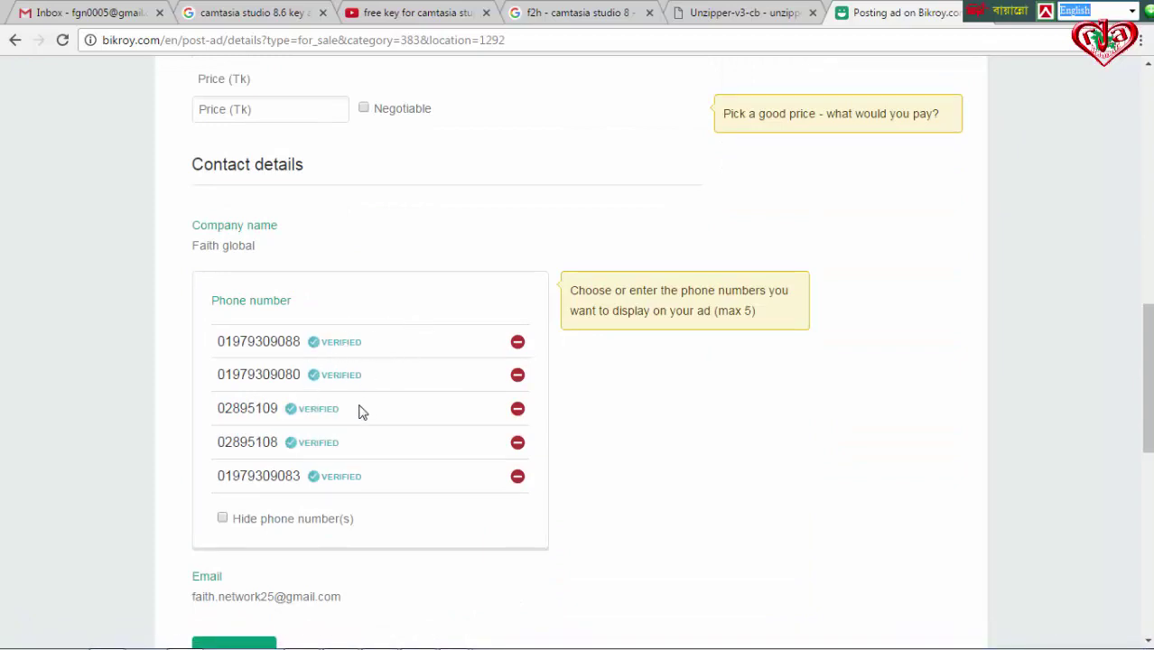
Step: Remove the fifth (last) contact phone number from the ad
{"action": "left_click", "coordinate": [516, 478]}
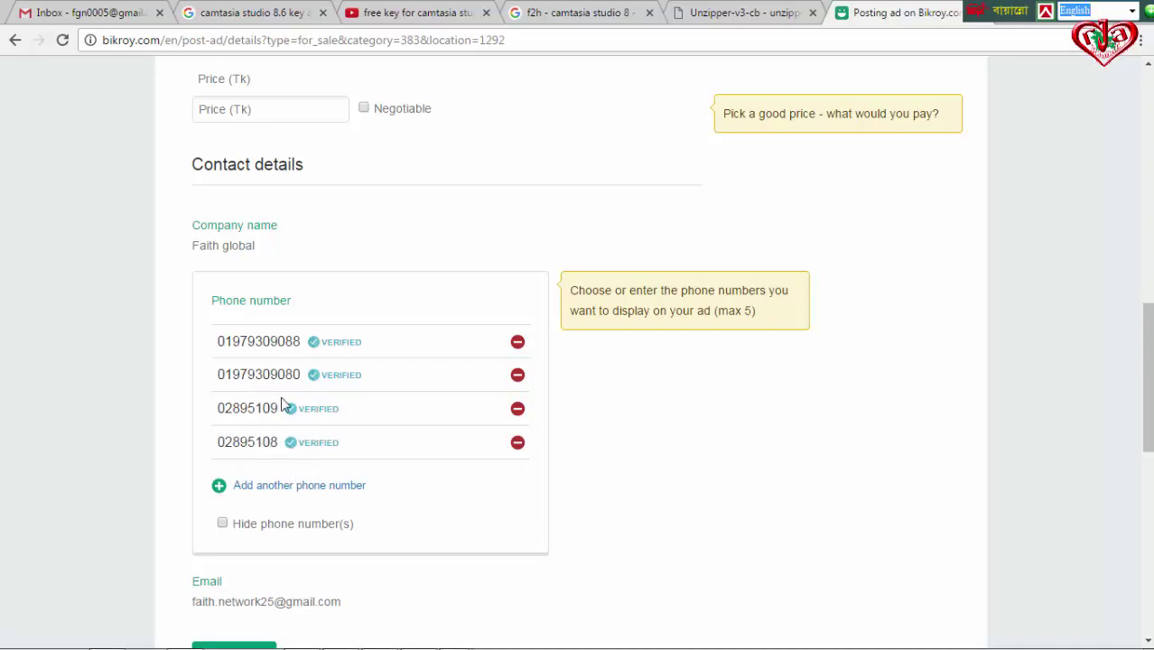
{"action": "scroll", "coordinate": [455, 519], "scroll_direction": "down", "scroll_amount": 1}
{"action": "scroll", "coordinate": [454, 525], "scroll_direction": "down", "scroll_amount": 1}
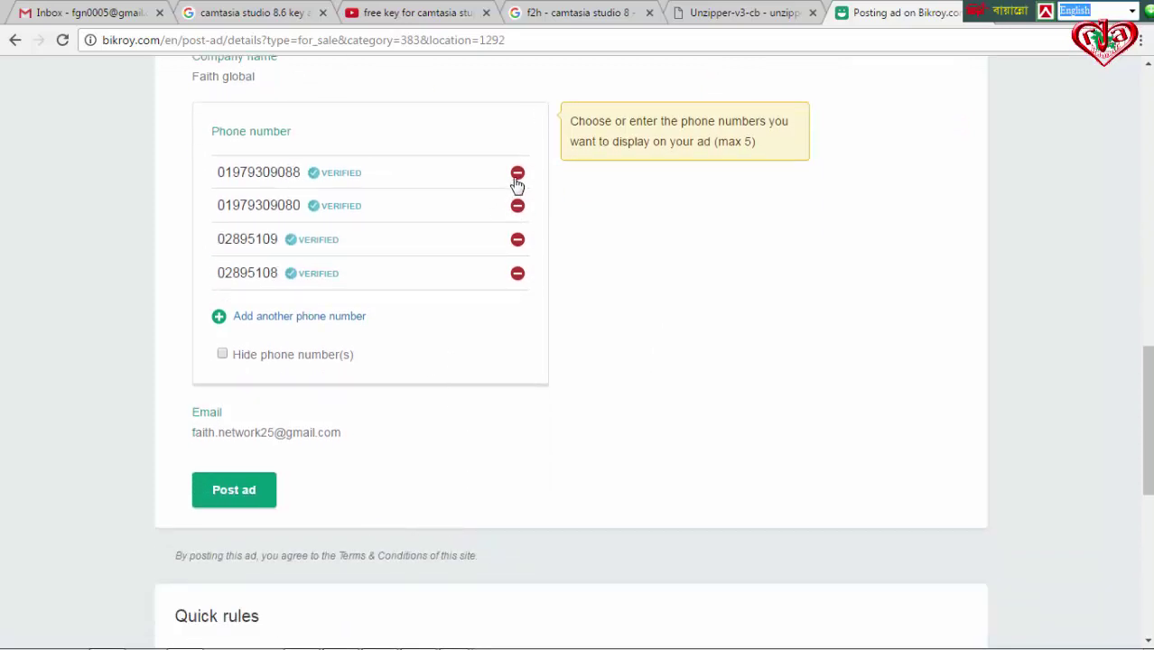
{"action": "scroll", "coordinate": [462, 271], "scroll_direction": "up", "scroll_amount": 1}
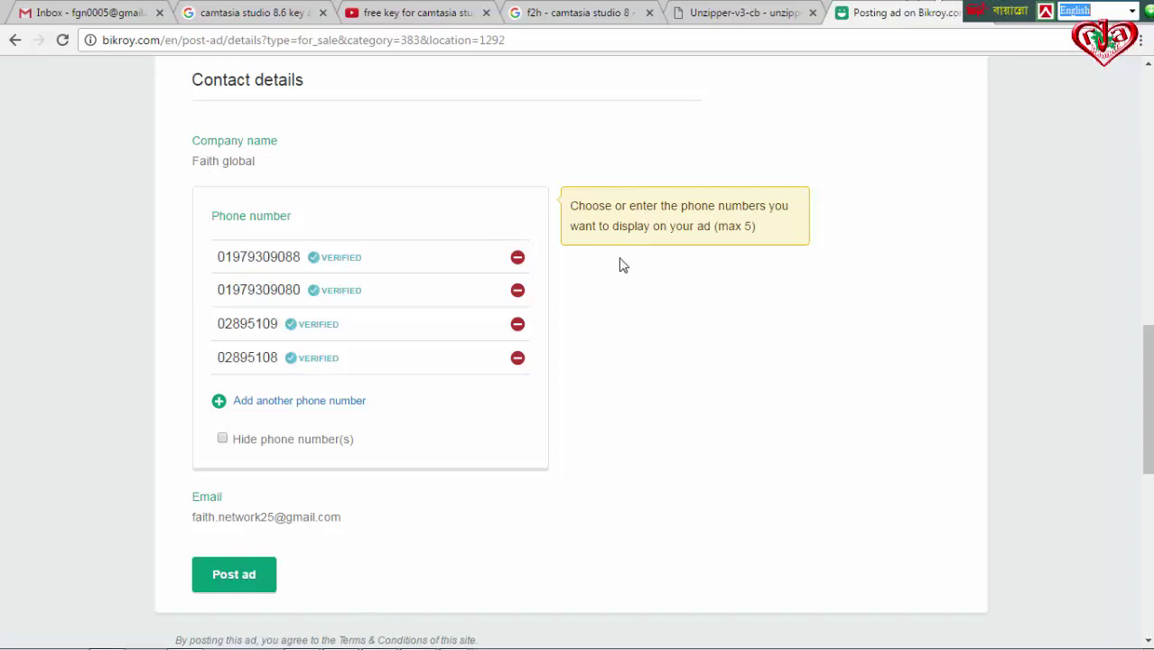
Step: Remove the first contact phone number, leaving three numbers
{"action": "left_click", "coordinate": [517, 258]}
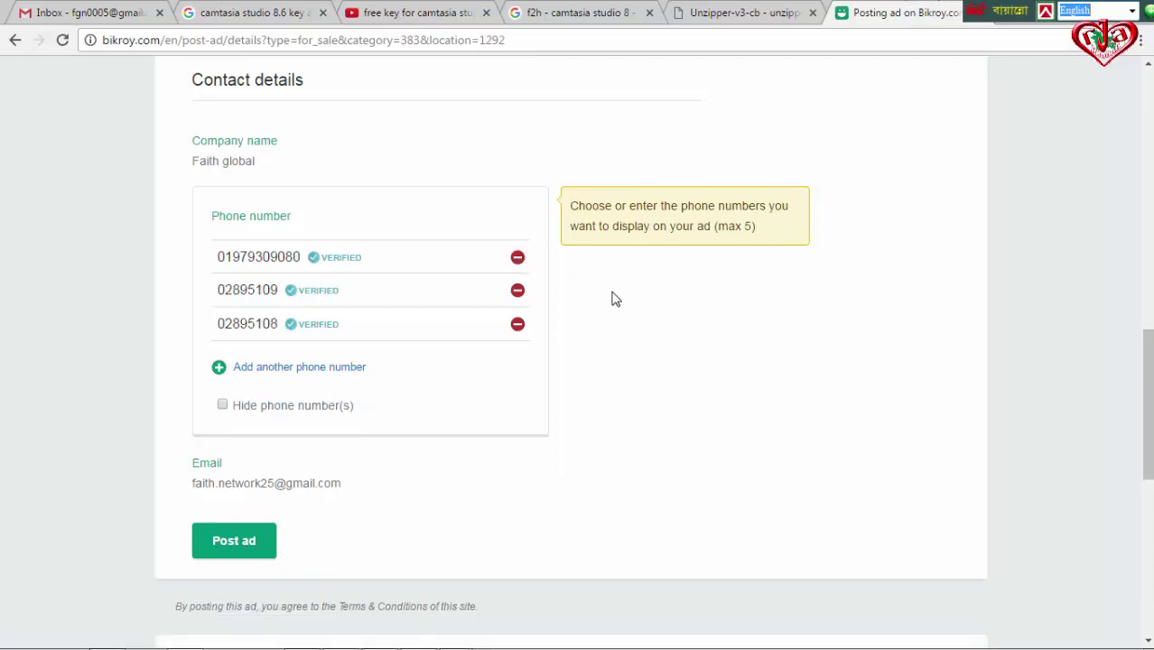
{"action": "scroll", "coordinate": [542, 341], "scroll_direction": "down", "scroll_amount": 1}
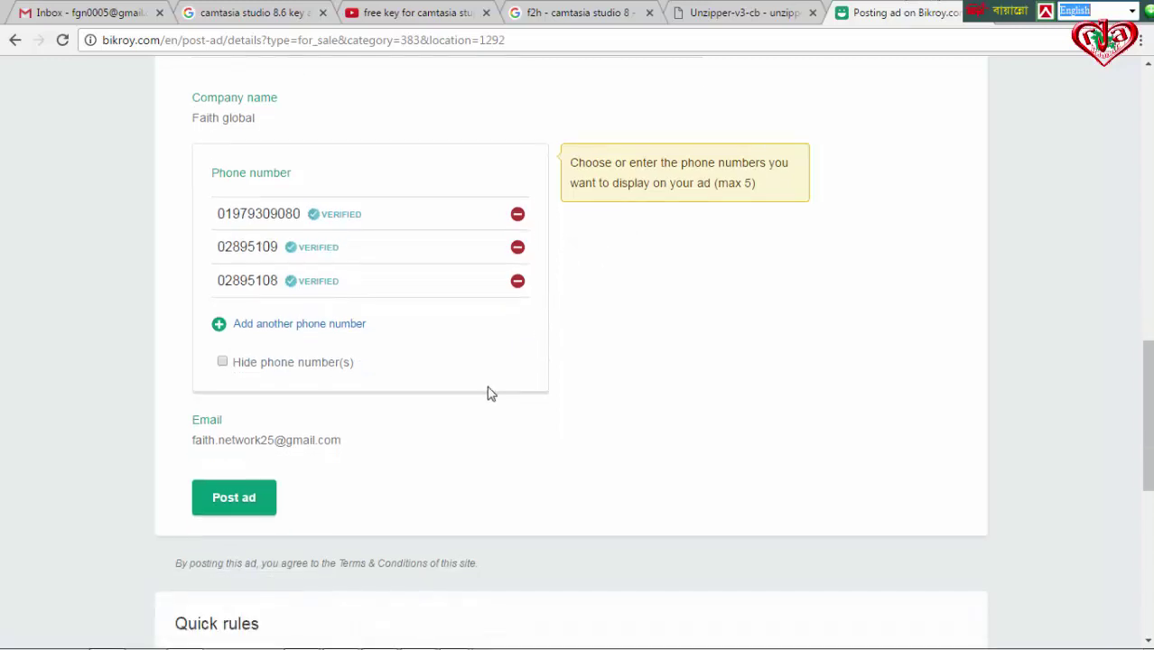
{"action": "scroll", "coordinate": [375, 392], "scroll_direction": "down", "scroll_amount": 2}
{"action": "scroll", "coordinate": [377, 381], "scroll_direction": "up", "scroll_amount": 4}
{"action": "scroll", "coordinate": [379, 380], "scroll_direction": "up", "scroll_amount": 5}
{"action": "scroll", "coordinate": [376, 371], "scroll_direction": "up", "scroll_amount": 2}
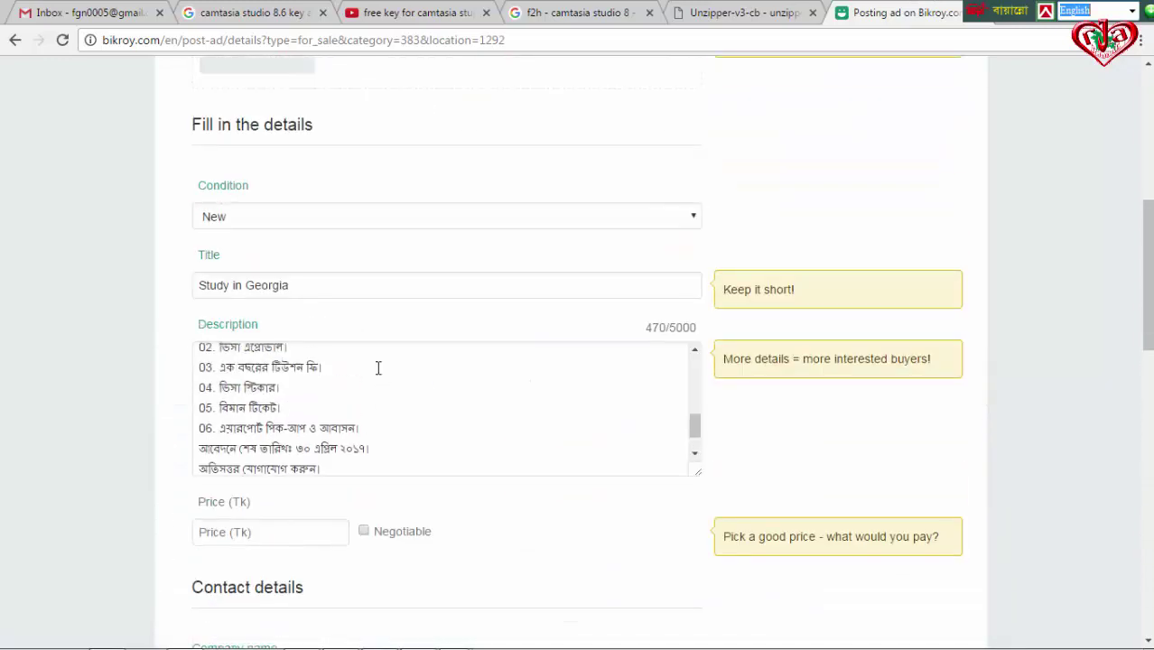
{"action": "scroll", "coordinate": [376, 371], "scroll_direction": "up", "scroll_amount": 1}
{"action": "scroll", "coordinate": [379, 367], "scroll_direction": "up", "scroll_amount": 1}
{"action": "scroll", "coordinate": [380, 367], "scroll_direction": "up", "scroll_amount": 2}
{"action": "scroll", "coordinate": [380, 366], "scroll_direction": "up", "scroll_amount": 2}
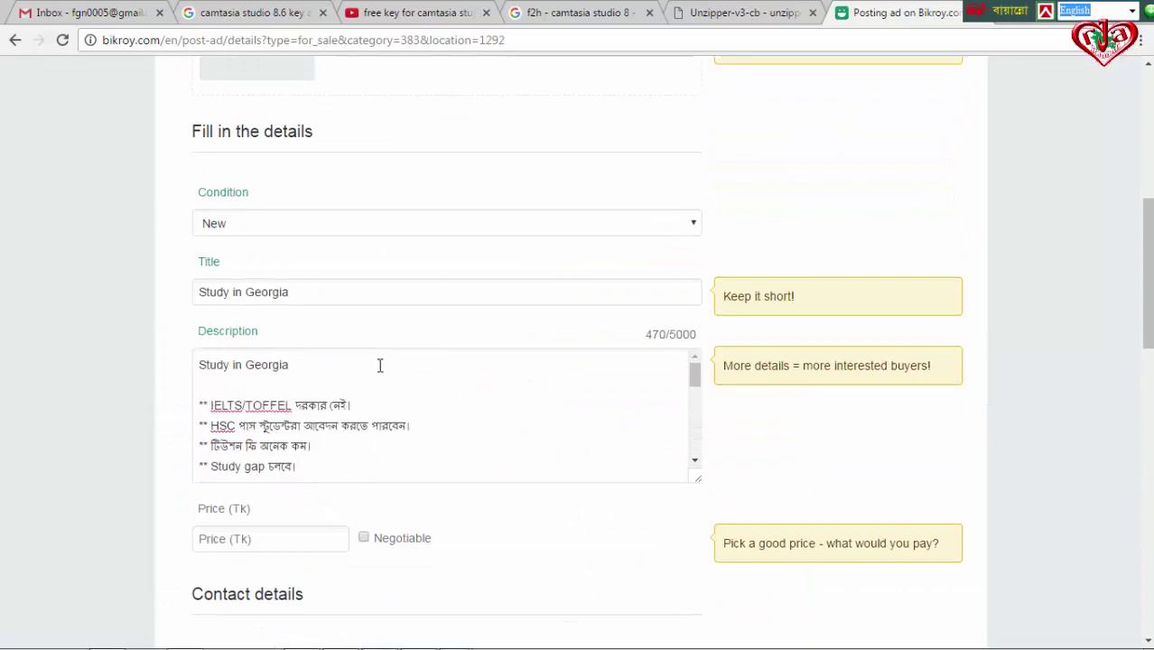
{"action": "scroll", "coordinate": [379, 367], "scroll_direction": "up", "scroll_amount": 2}
{"action": "scroll", "coordinate": [379, 364], "scroll_direction": "down", "scroll_amount": 5}
{"action": "scroll", "coordinate": [379, 365], "scroll_direction": "down", "scroll_amount": 4}
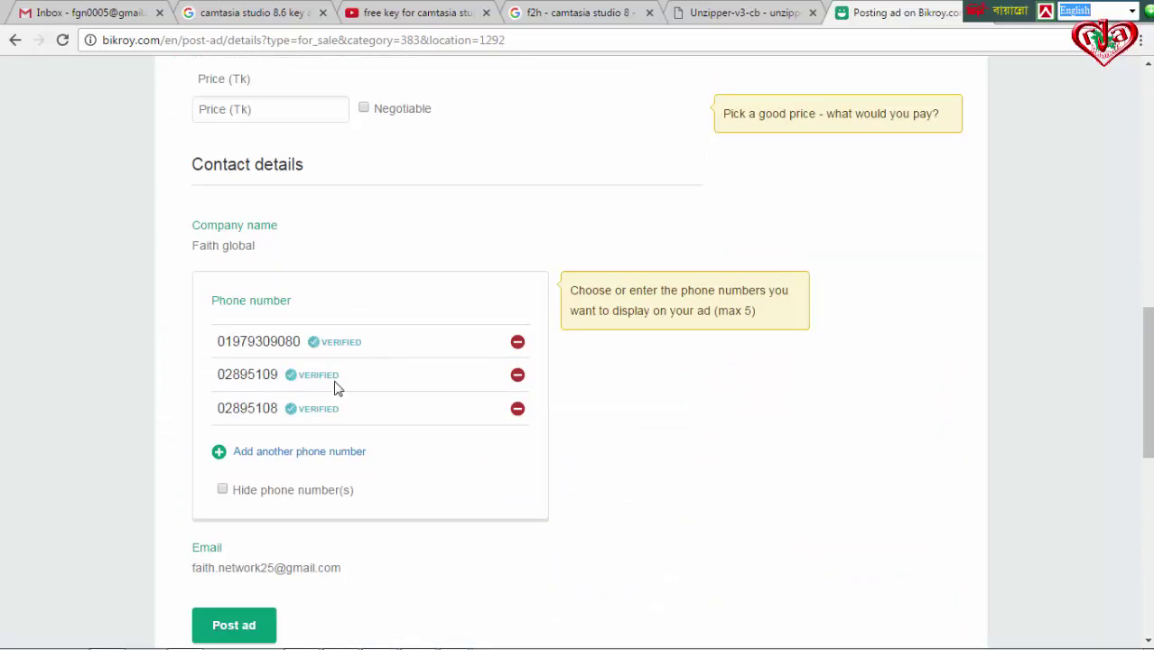
{"action": "scroll", "coordinate": [334, 386], "scroll_direction": "down", "scroll_amount": 3}
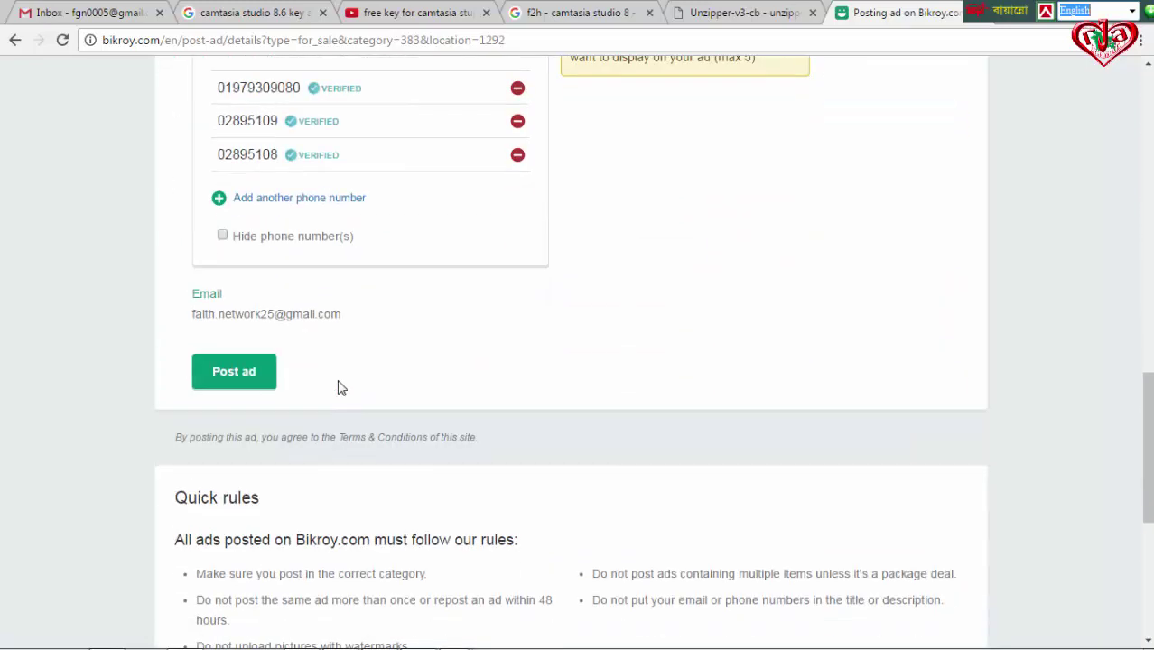
Step: Enter 450000 as the ad price in Tk
{"action": "left_click", "coordinate": [221, 384]}
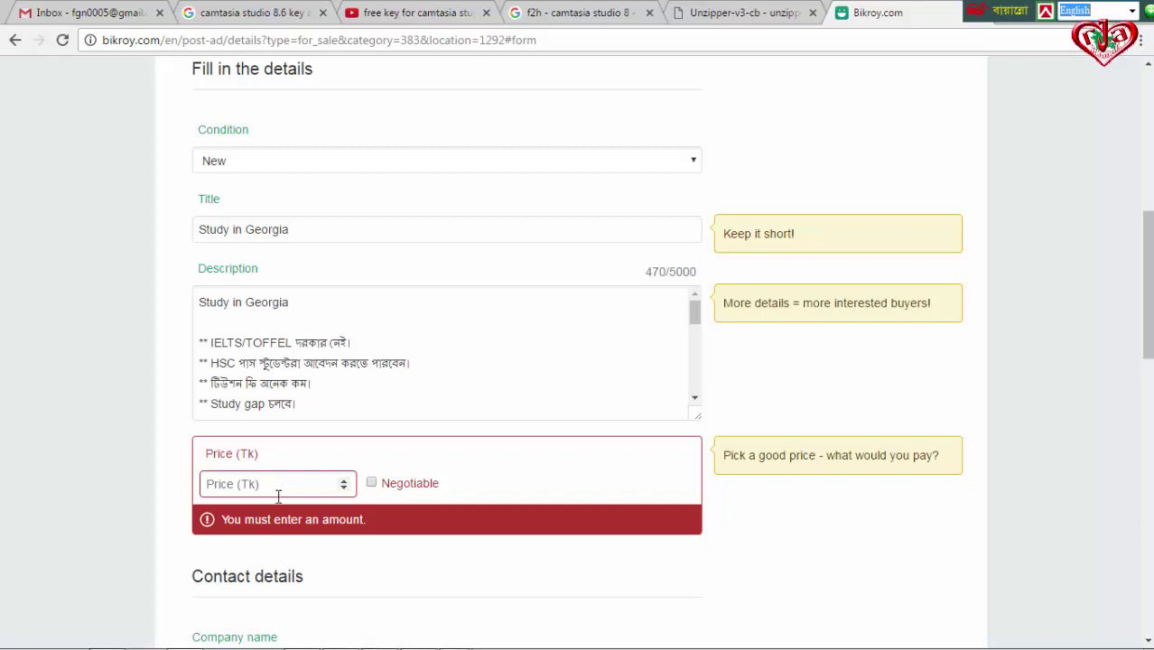
{"action": "type", "text": "450000"}
{"action": "scroll", "coordinate": [503, 532], "scroll_direction": "down", "scroll_amount": 4}
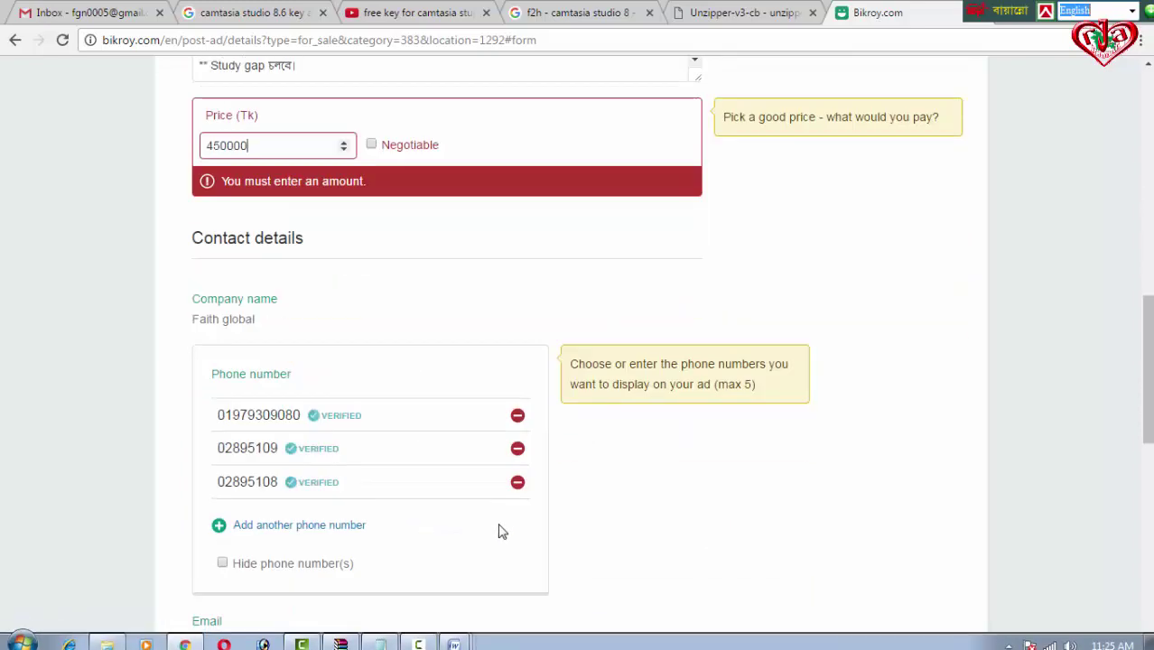
{"action": "scroll", "coordinate": [503, 532], "scroll_direction": "down", "scroll_amount": 3}
{"action": "scroll", "coordinate": [487, 518], "scroll_direction": "down", "scroll_amount": 3}
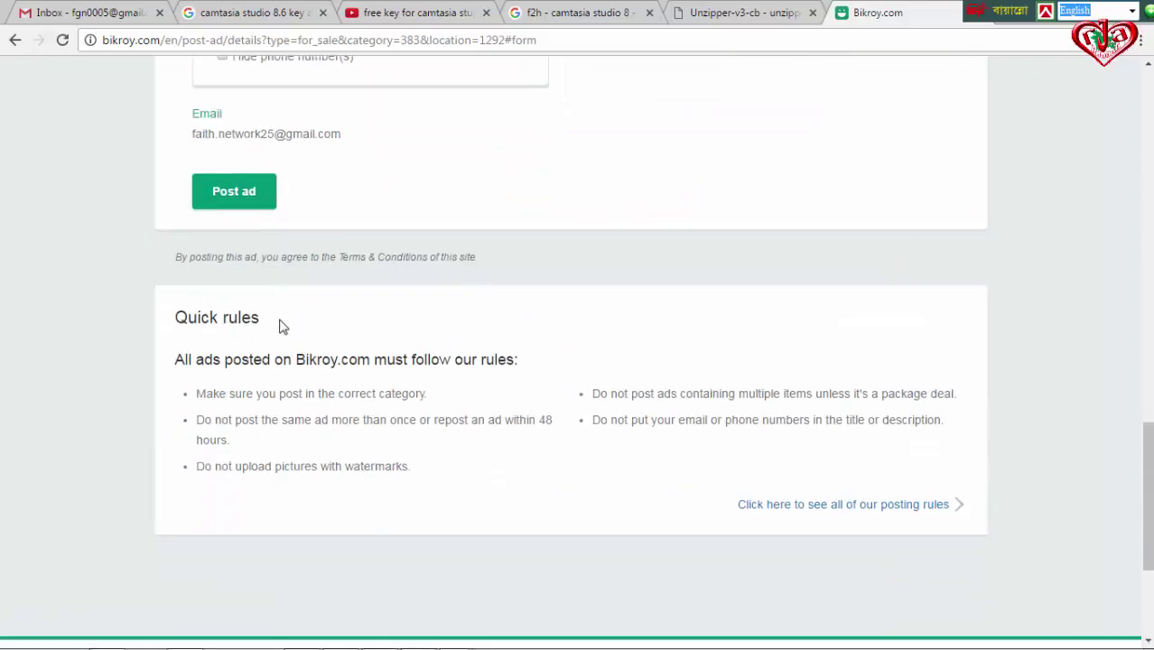
Step: Post the ad and review the submitted-for-review confirmation page
{"action": "left_click", "coordinate": [243, 205]}
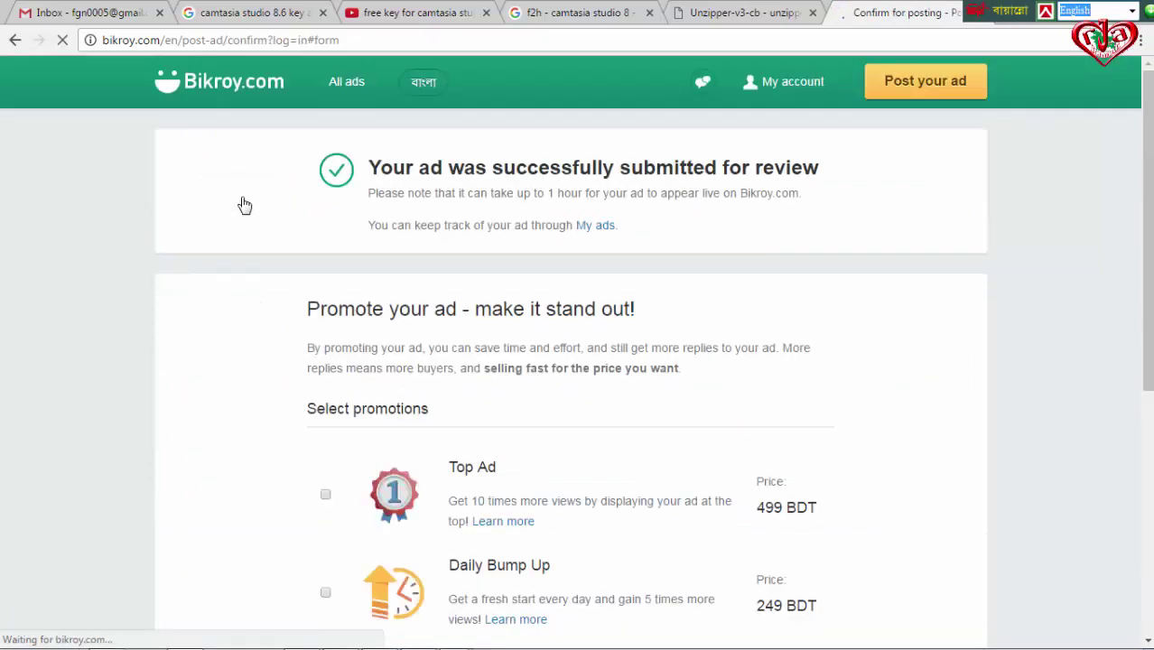
{"action": "scroll", "coordinate": [363, 297], "scroll_direction": "down", "scroll_amount": 3}
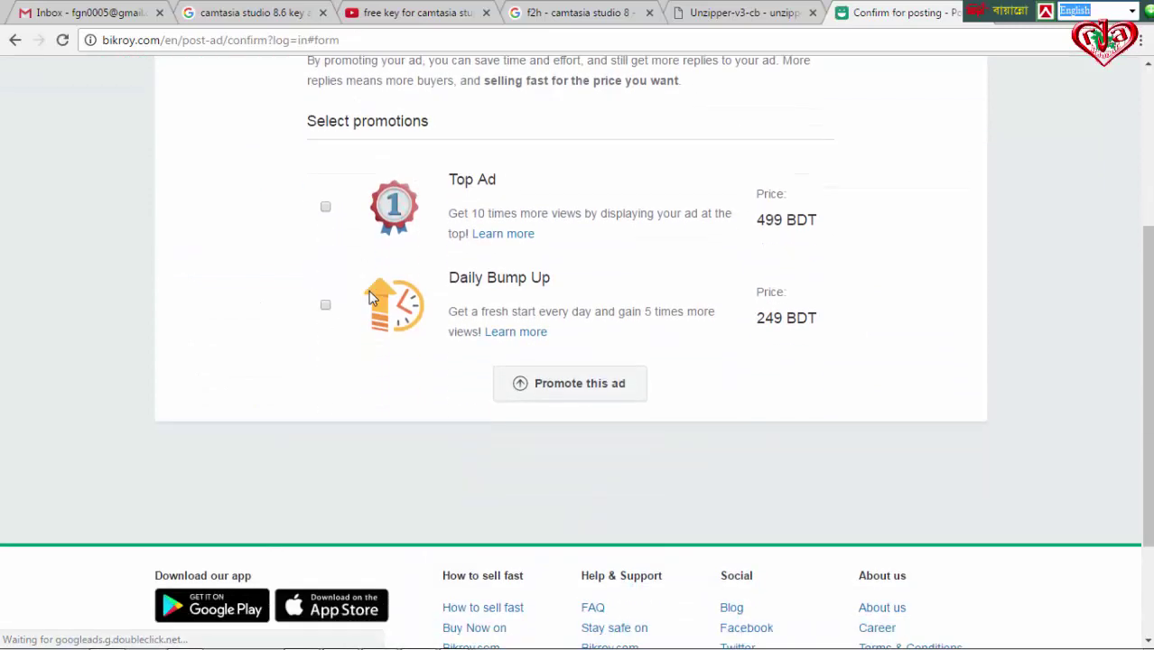
{"action": "scroll", "coordinate": [368, 289], "scroll_direction": "down", "scroll_amount": 2}
{"action": "scroll", "coordinate": [375, 298], "scroll_direction": "up", "scroll_amount": 5}
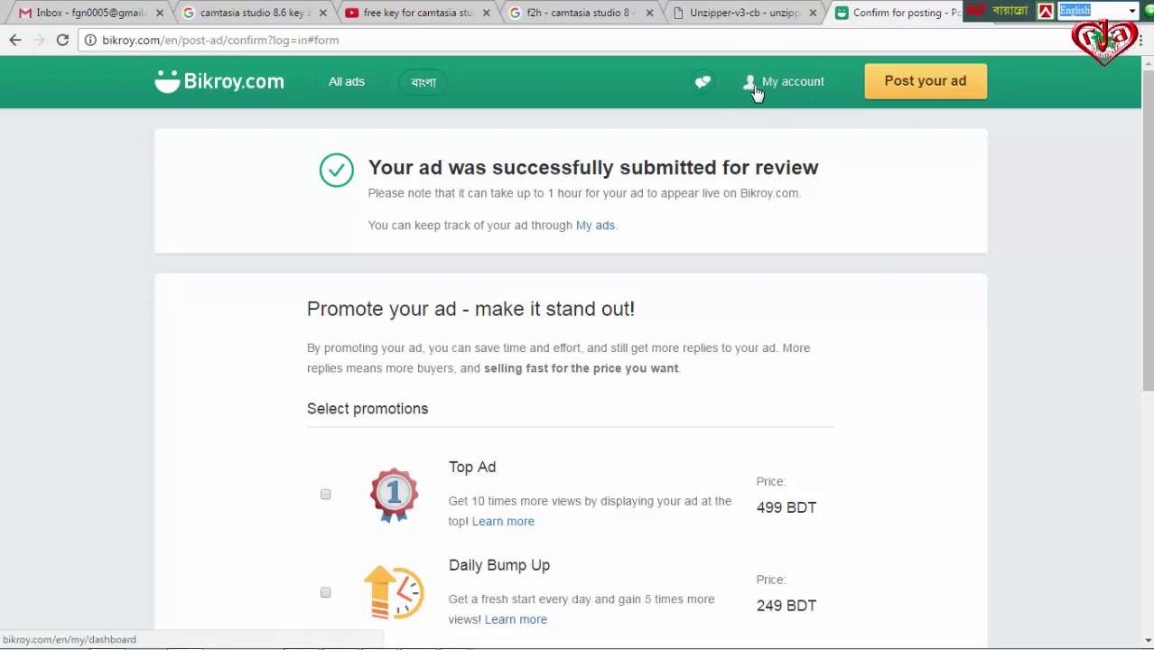
{"action": "scroll", "coordinate": [739, 297], "scroll_direction": "down", "scroll_amount": 5}
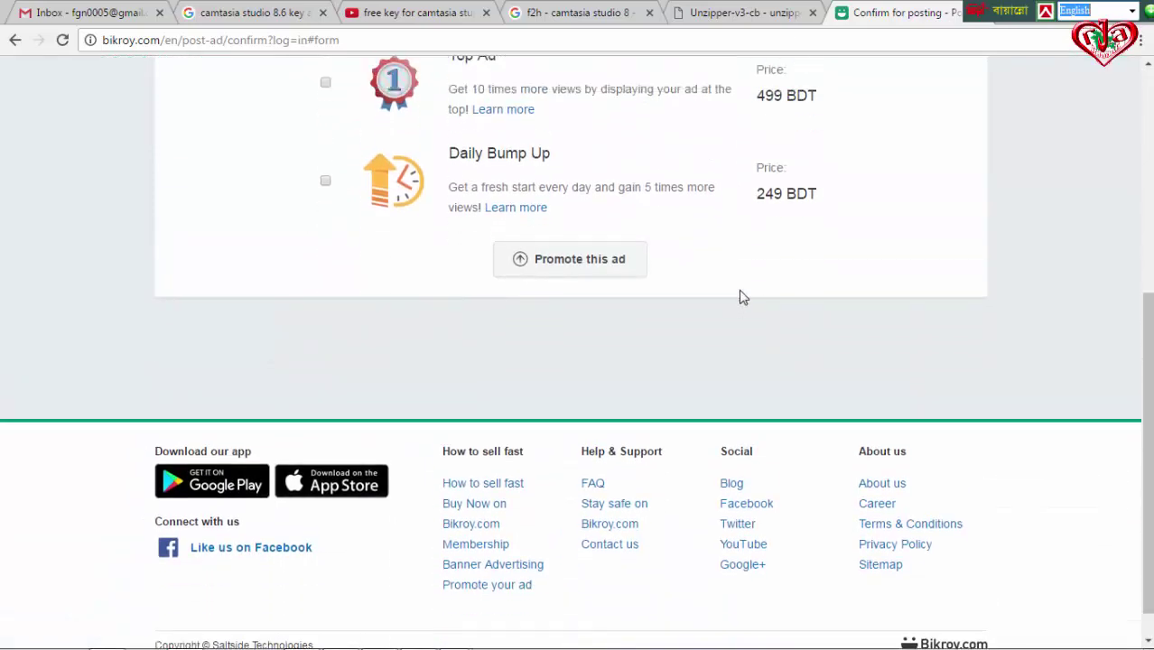
{"action": "scroll", "coordinate": [739, 297], "scroll_direction": "up", "scroll_amount": 5}
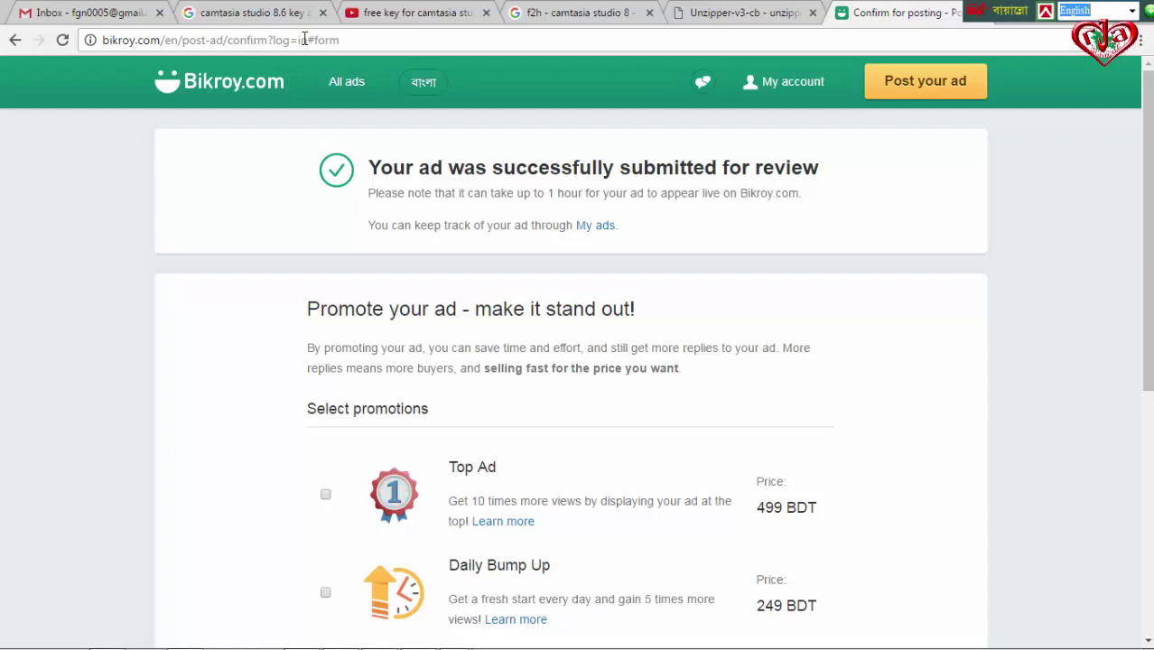
Step: Open My account to see Study in Georgia (Tk 450,000) under review beside the published ads
{"action": "left_click", "coordinate": [792, 83]}
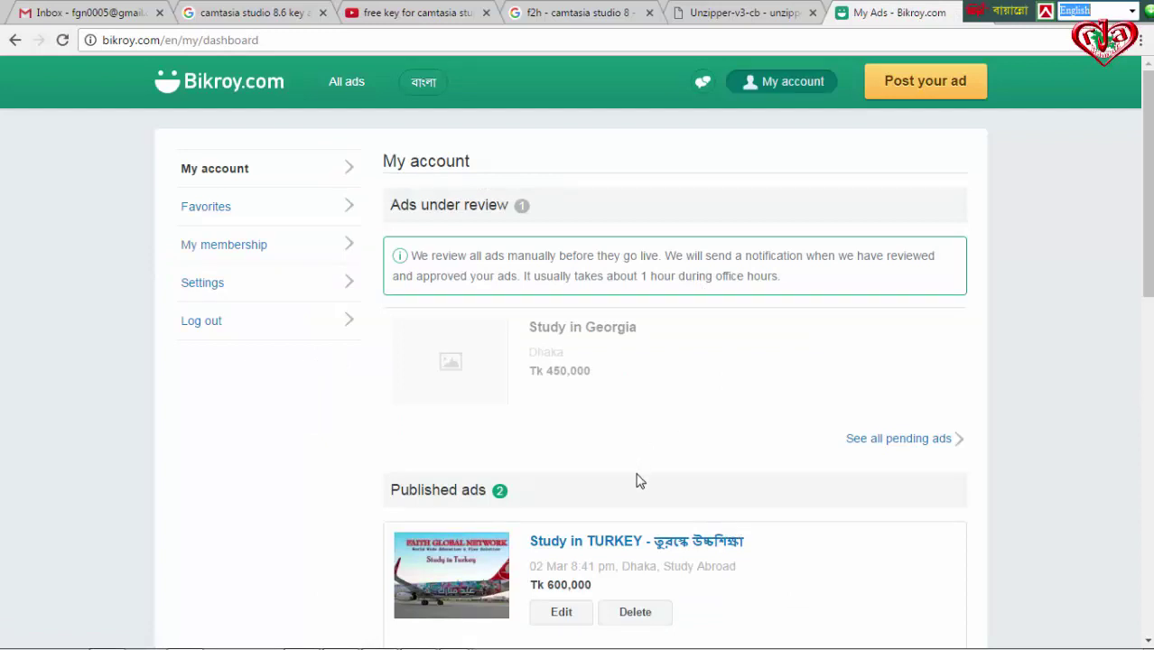
{"action": "scroll", "coordinate": [639, 478], "scroll_direction": "down", "scroll_amount": 3}
{"action": "scroll", "coordinate": [639, 479], "scroll_direction": "down", "scroll_amount": 2}
{"action": "scroll", "coordinate": [639, 480], "scroll_direction": "down", "scroll_amount": 2}
{"action": "scroll", "coordinate": [639, 483], "scroll_direction": "up", "scroll_amount": 5}
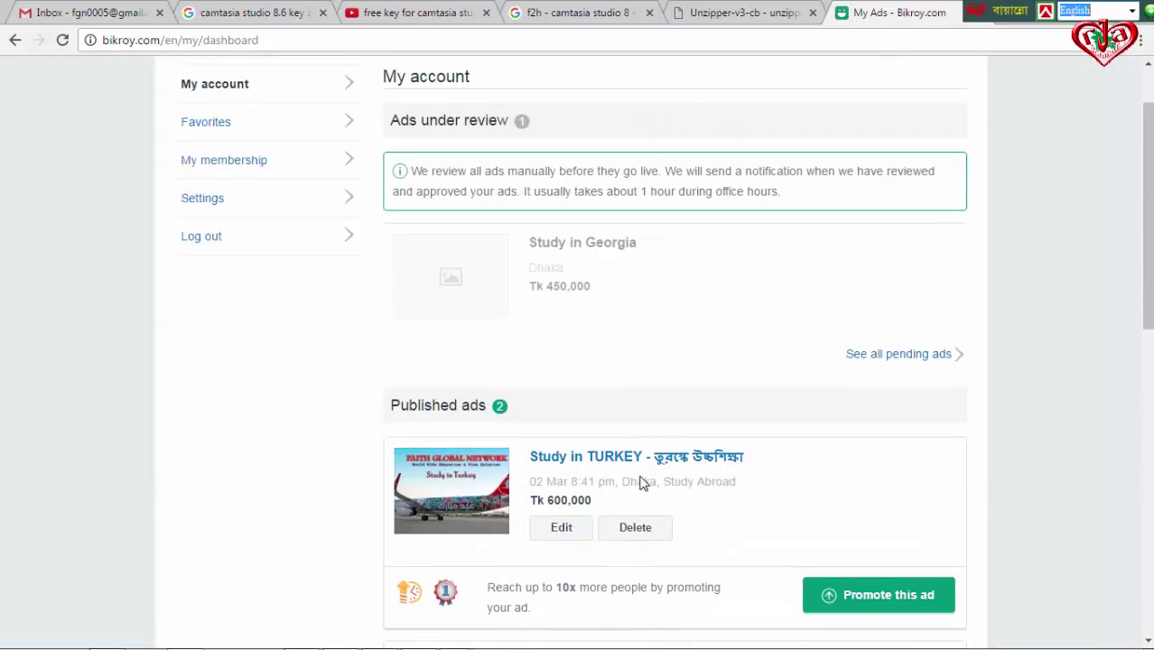
{"action": "scroll", "coordinate": [640, 483], "scroll_direction": "down", "scroll_amount": 4}
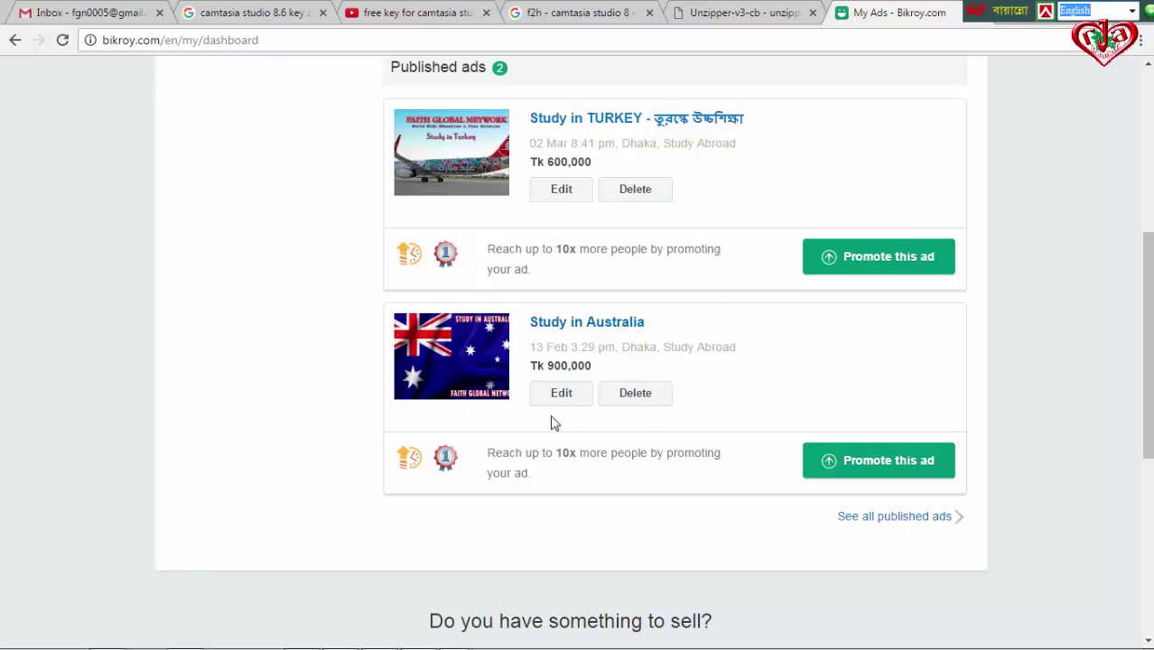
{"action": "scroll", "coordinate": [579, 454], "scroll_direction": "down", "scroll_amount": 1}
{"action": "scroll", "coordinate": [578, 453], "scroll_direction": "up", "scroll_amount": 2}
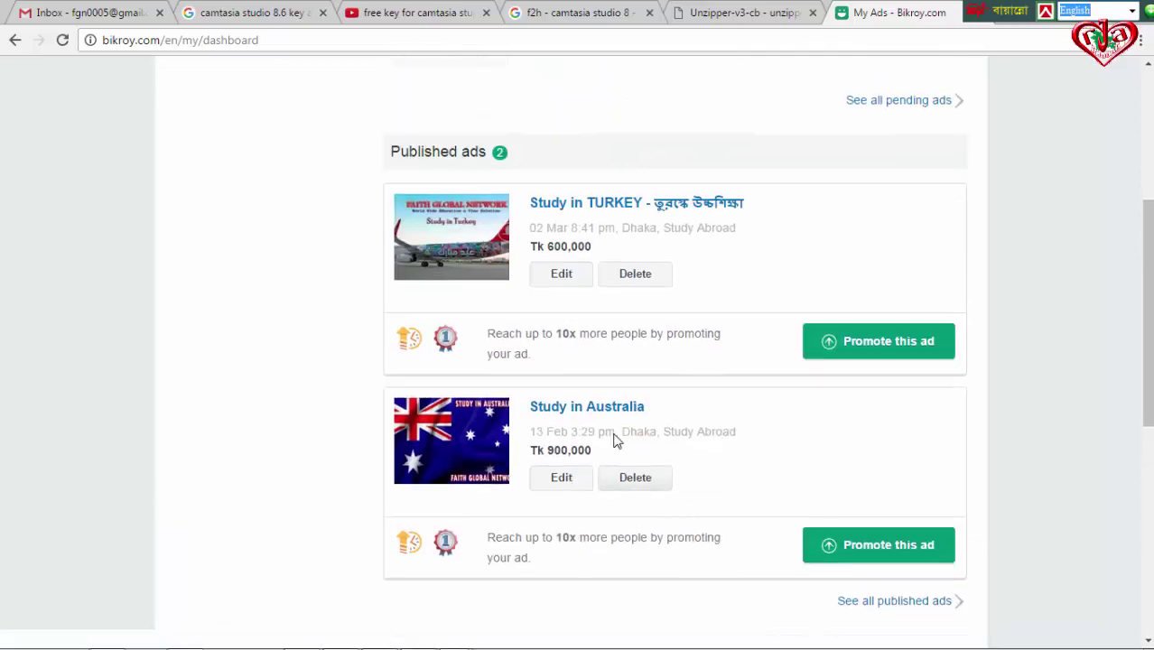
{"action": "left_click", "coordinate": [582, 485]}
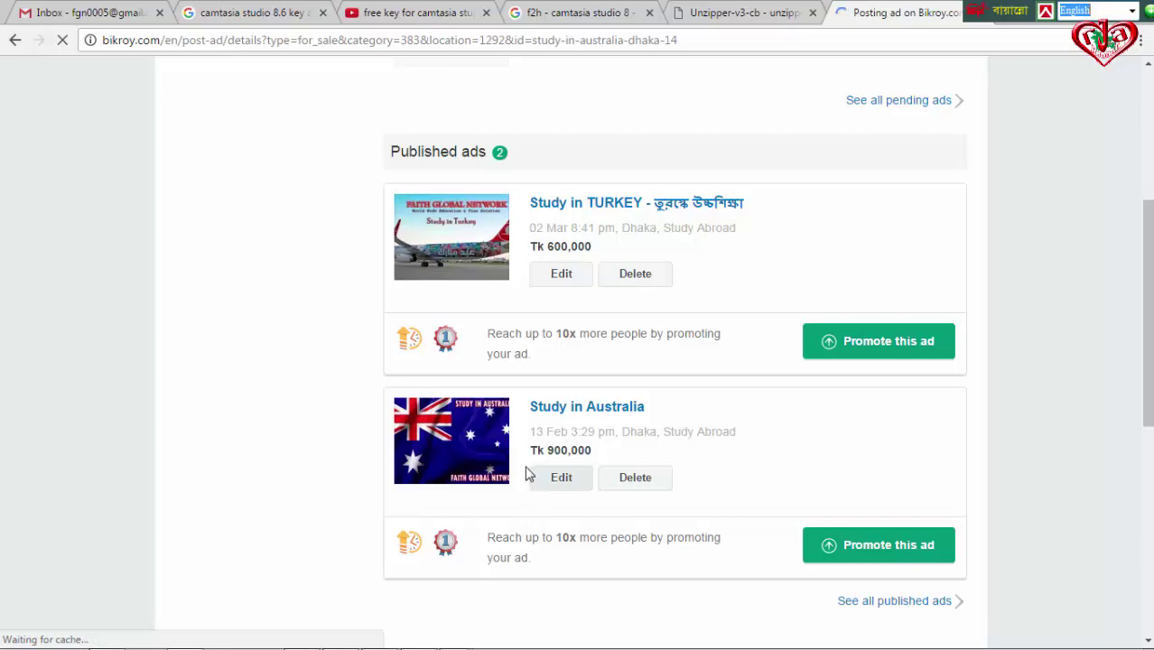
{"action": "scroll", "coordinate": [531, 479], "scroll_direction": "down", "scroll_amount": 4}
{"action": "scroll", "coordinate": [459, 514], "scroll_direction": "down", "scroll_amount": 2}
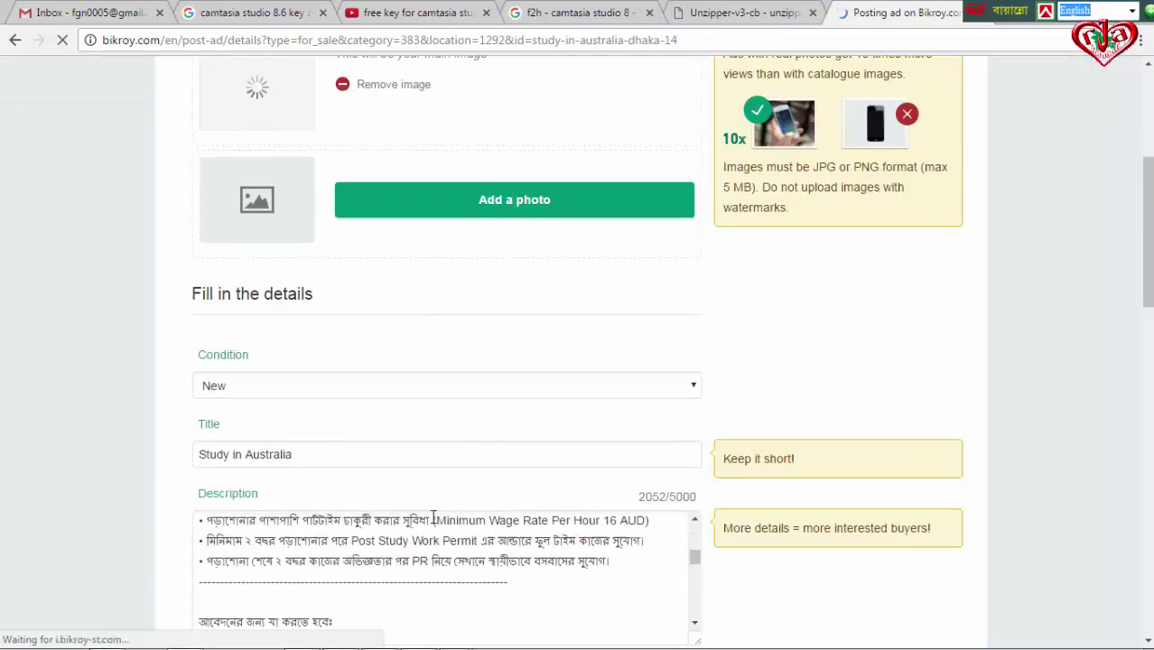
{"action": "scroll", "coordinate": [451, 569], "scroll_direction": "down", "scroll_amount": 2}
{"action": "scroll", "coordinate": [451, 569], "scroll_direction": "down", "scroll_amount": 2}
{"action": "scroll", "coordinate": [451, 569], "scroll_direction": "down", "scroll_amount": 2}
{"action": "scroll", "coordinate": [456, 570], "scroll_direction": "down", "scroll_amount": 2}
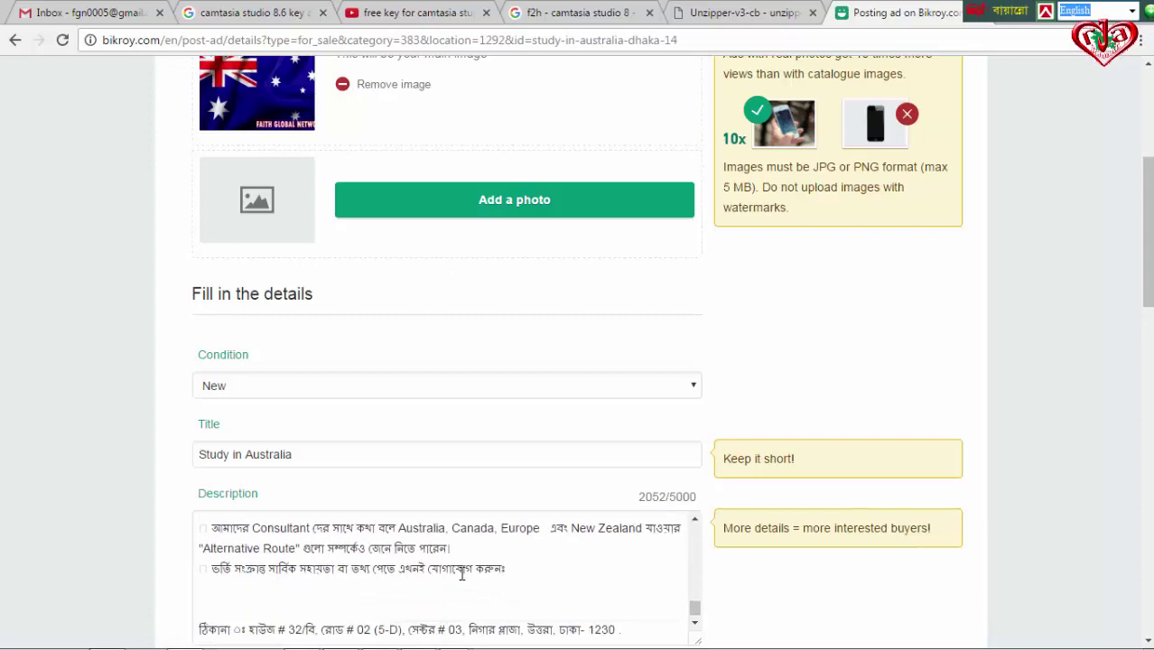
{"action": "scroll", "coordinate": [459, 573], "scroll_direction": "down", "scroll_amount": 4}
{"action": "scroll", "coordinate": [462, 573], "scroll_direction": "up", "scroll_amount": 3}
{"action": "scroll", "coordinate": [462, 573], "scroll_direction": "up", "scroll_amount": 3}
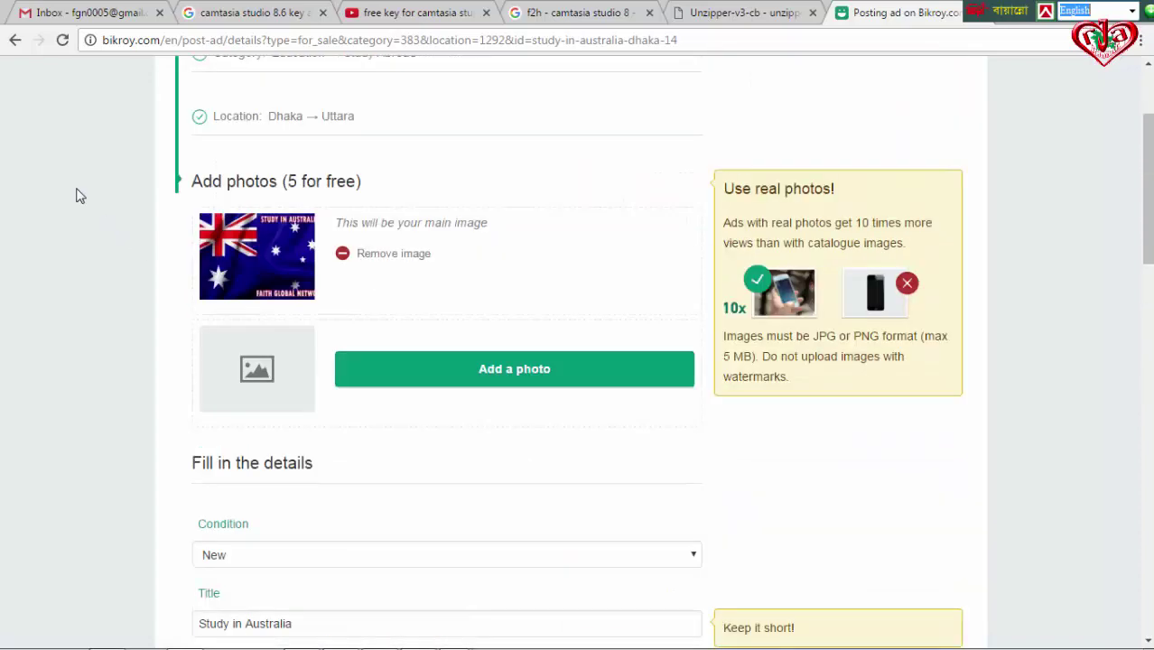
{"action": "left_click", "coordinate": [14, 39]}
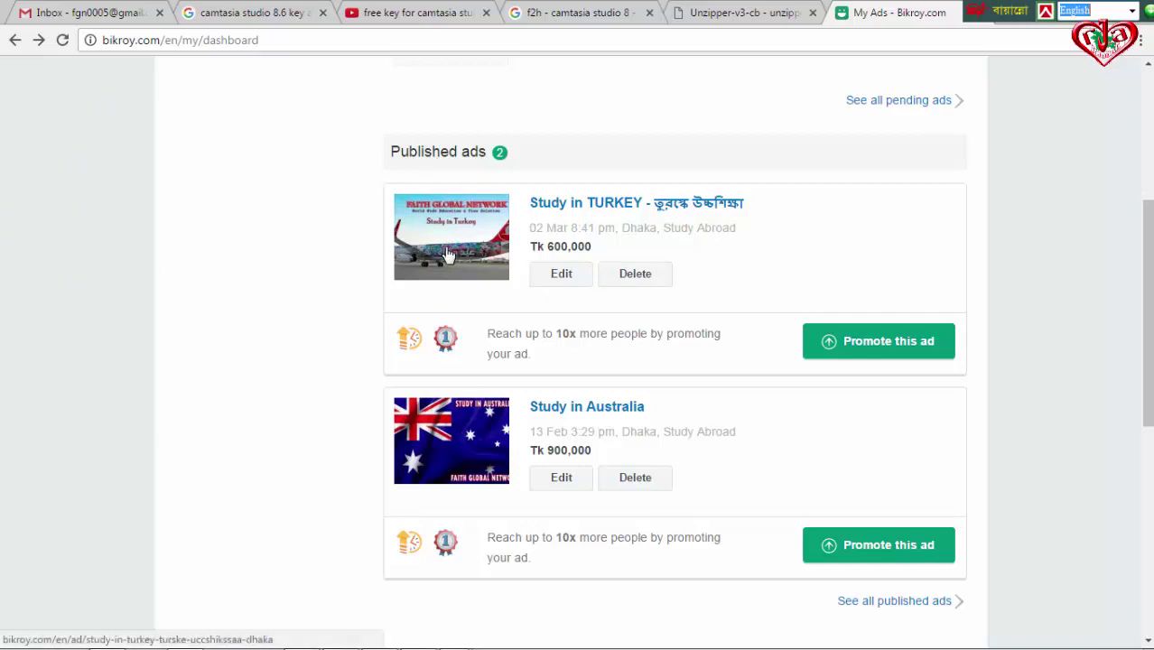
Step: Show all published ads, with Study in Georgia listed beside Turkey and Australia
{"action": "scroll", "coordinate": [577, 389], "scroll_direction": "down", "scroll_amount": 1}
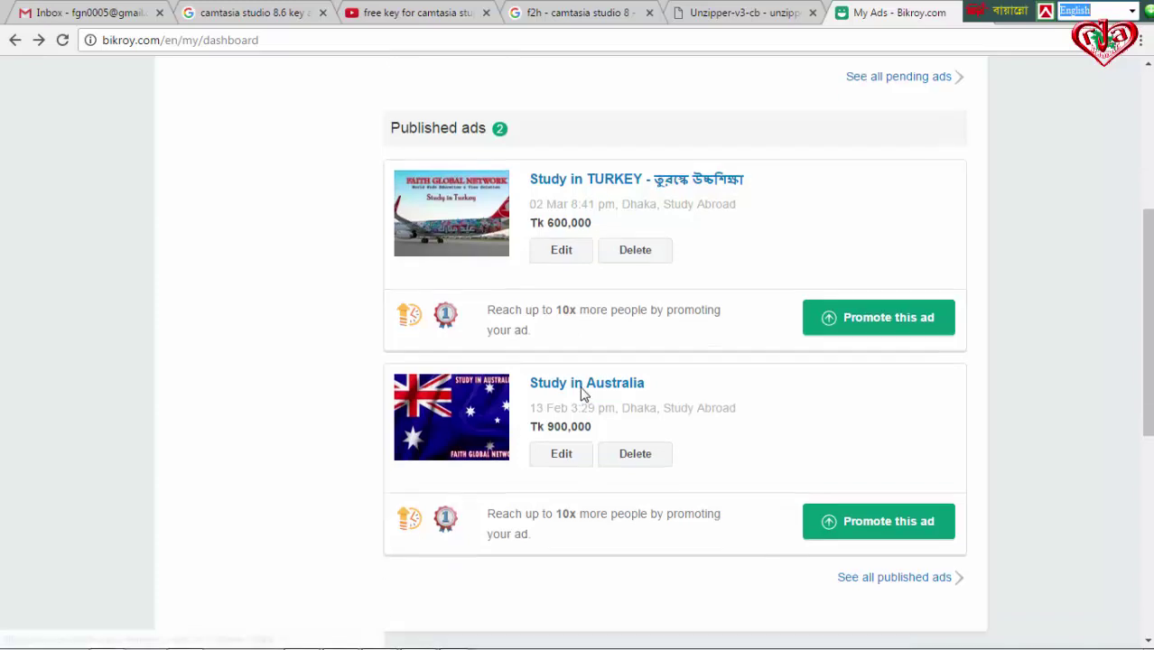
{"action": "scroll", "coordinate": [591, 402], "scroll_direction": "down", "scroll_amount": 1}
{"action": "scroll", "coordinate": [560, 388], "scroll_direction": "down", "scroll_amount": 2}
{"action": "scroll", "coordinate": [542, 361], "scroll_direction": "up", "scroll_amount": 2}
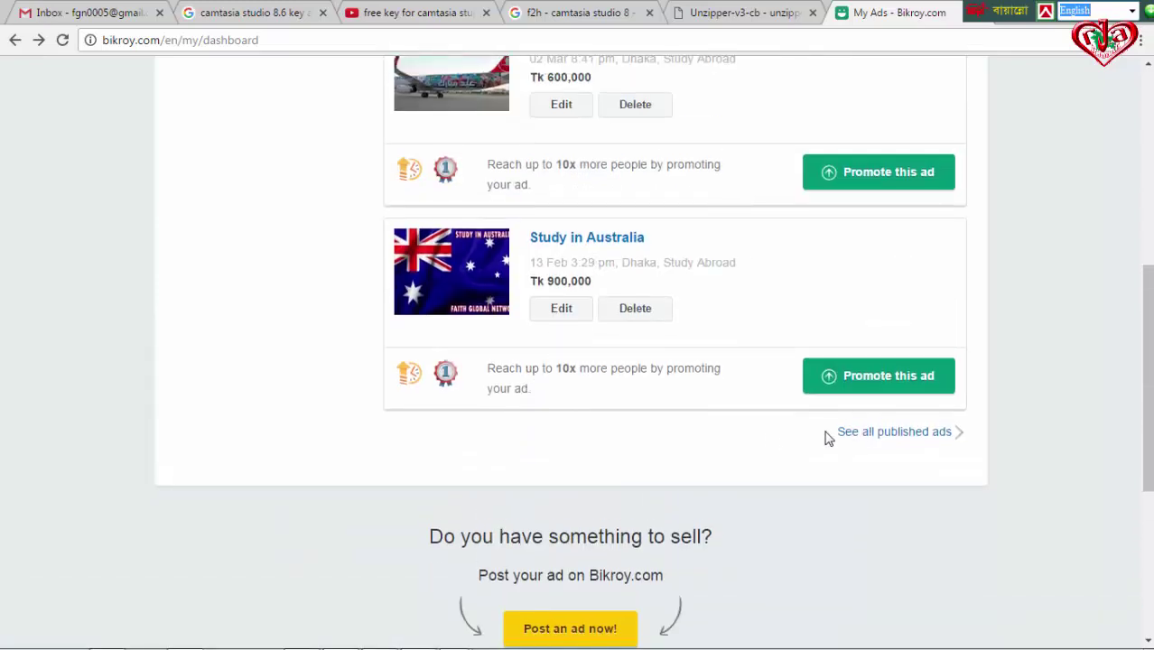
{"action": "left_click", "coordinate": [865, 433]}
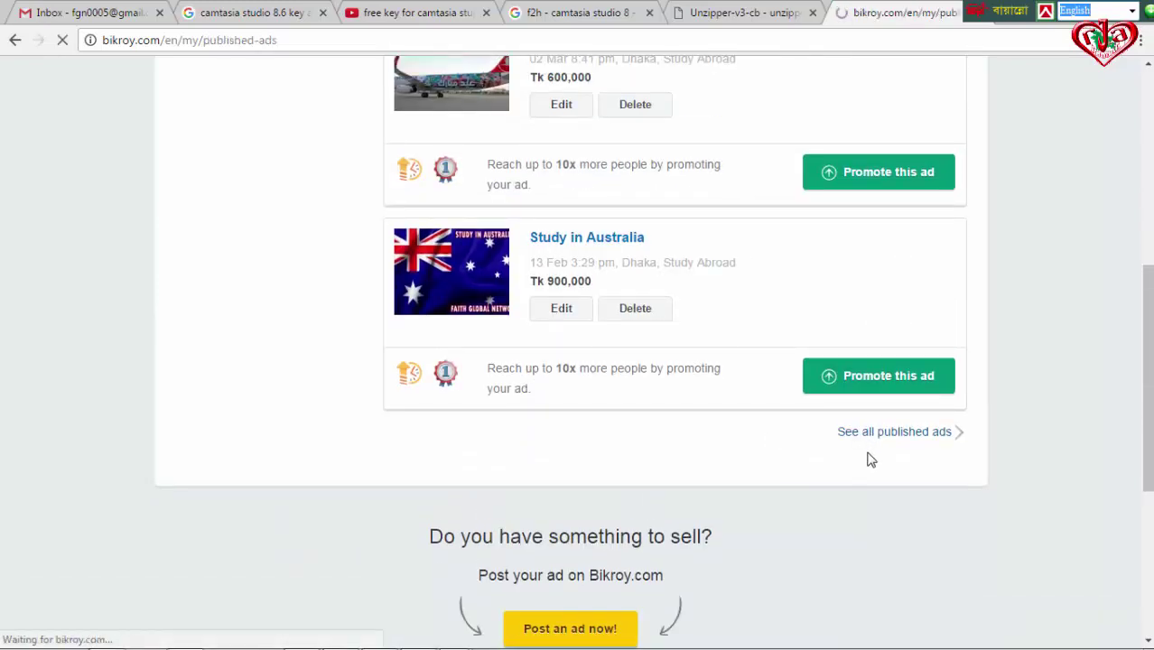
{"action": "scroll", "coordinate": [713, 542], "scroll_direction": "down", "scroll_amount": 1}
{"action": "scroll", "coordinate": [711, 541], "scroll_direction": "down", "scroll_amount": 3}
{"action": "scroll", "coordinate": [711, 542], "scroll_direction": "up", "scroll_amount": 1}
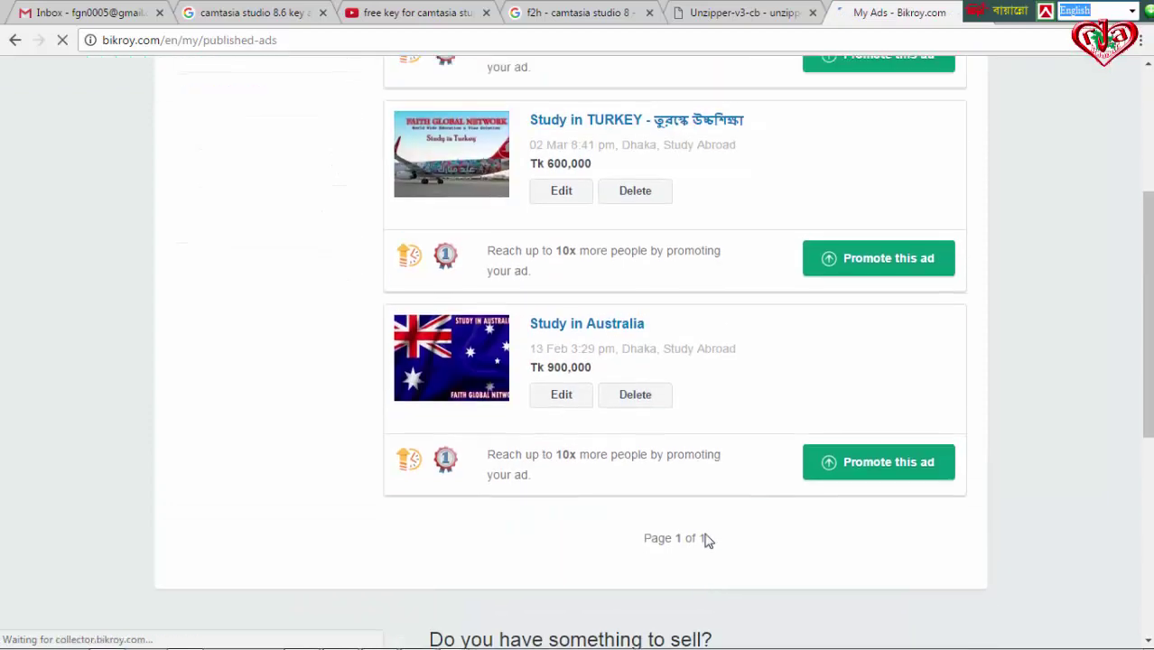
{"action": "scroll", "coordinate": [711, 541], "scroll_direction": "up", "scroll_amount": 3}
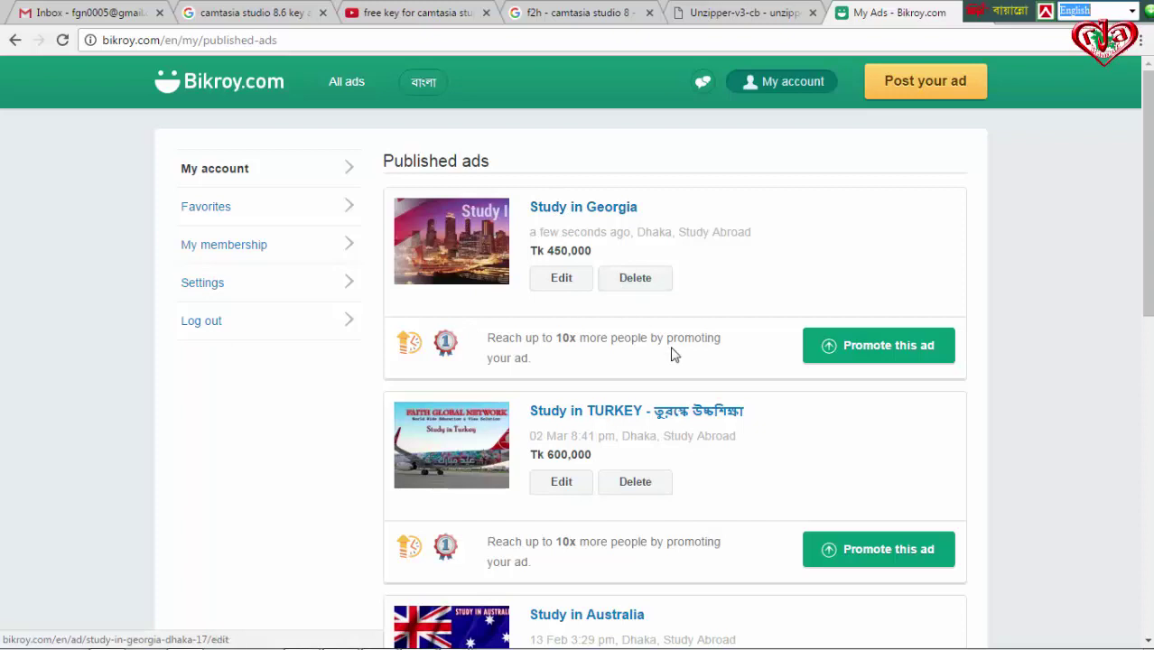
Step: Check the Study in Georgia ad's description in its edit page, then return to the list
{"action": "left_click", "coordinate": [553, 287]}
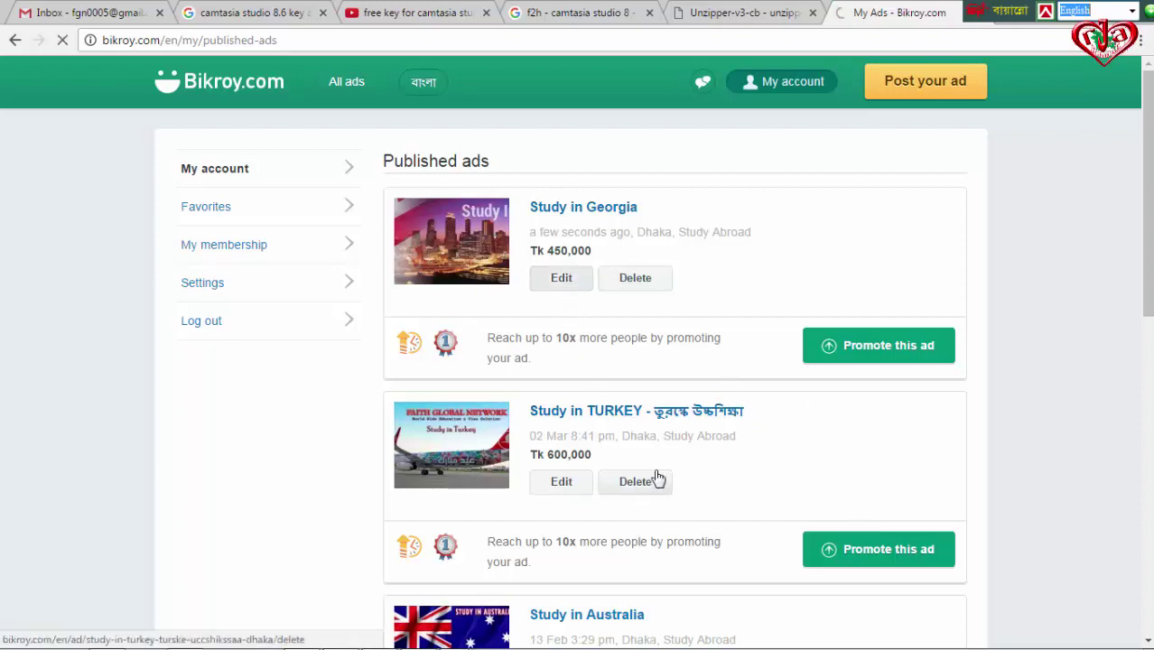
{"action": "scroll", "coordinate": [499, 473], "scroll_direction": "down", "scroll_amount": 4}
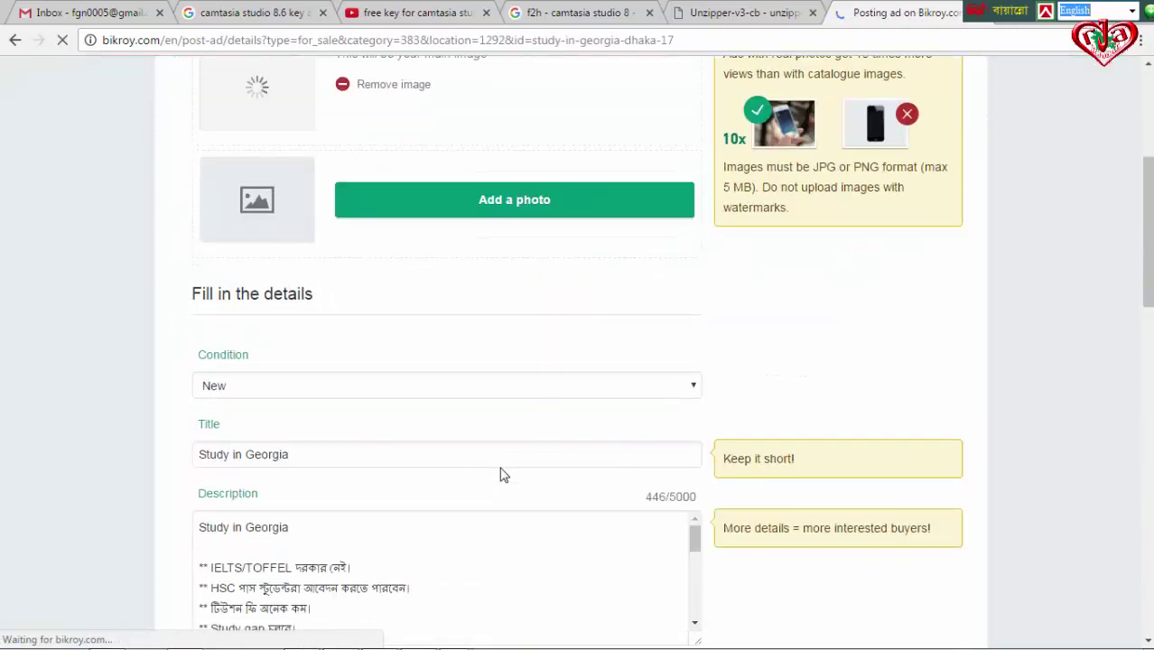
{"action": "scroll", "coordinate": [501, 468], "scroll_direction": "down", "scroll_amount": 3}
{"action": "left_click", "coordinate": [389, 322]}
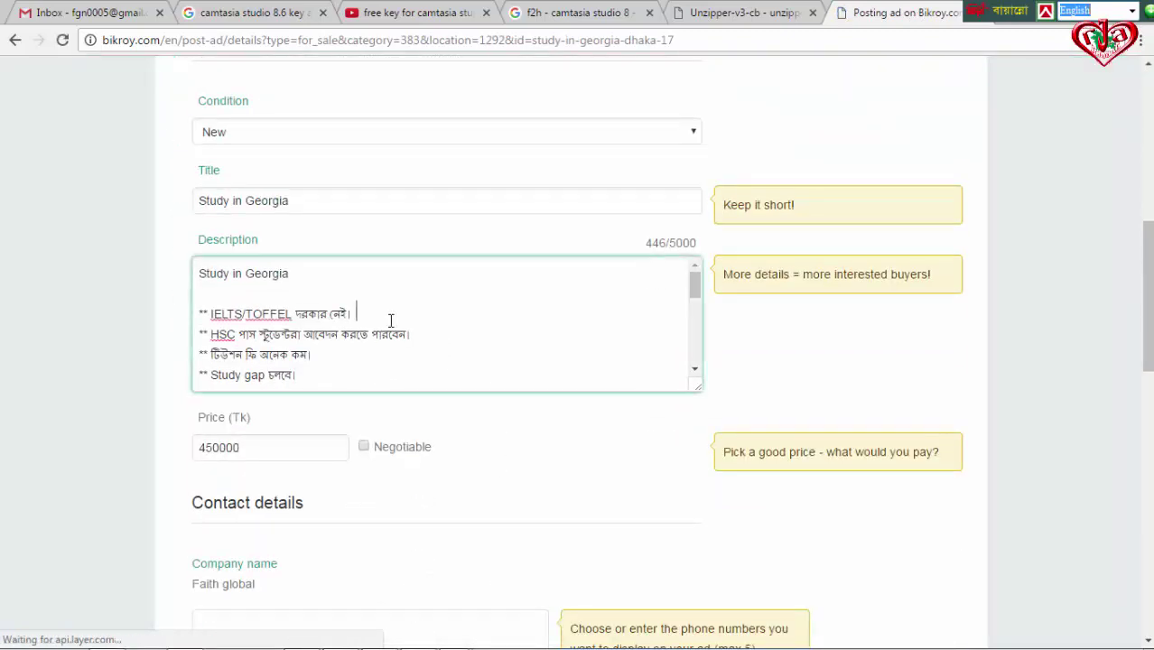
{"action": "scroll", "coordinate": [391, 321], "scroll_direction": "down", "scroll_amount": 3}
{"action": "scroll", "coordinate": [390, 321], "scroll_direction": "down", "scroll_amount": 2}
{"action": "scroll", "coordinate": [390, 320], "scroll_direction": "up", "scroll_amount": 3}
{"action": "scroll", "coordinate": [390, 320], "scroll_direction": "up", "scroll_amount": 2}
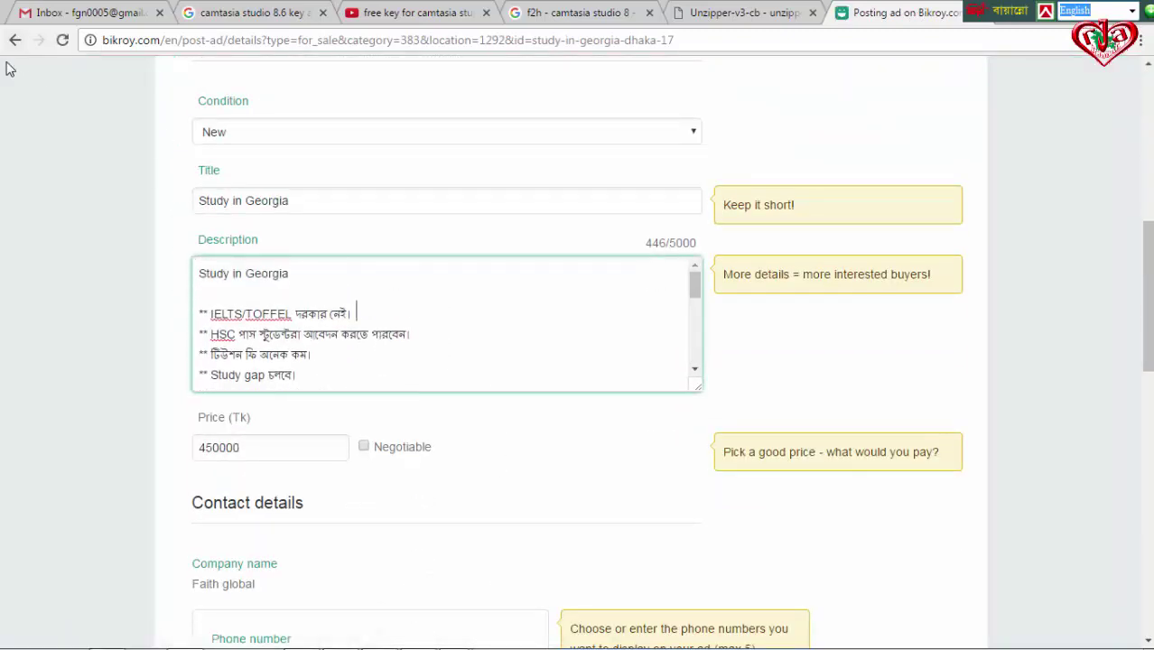
{"action": "left_click", "coordinate": [14, 42]}
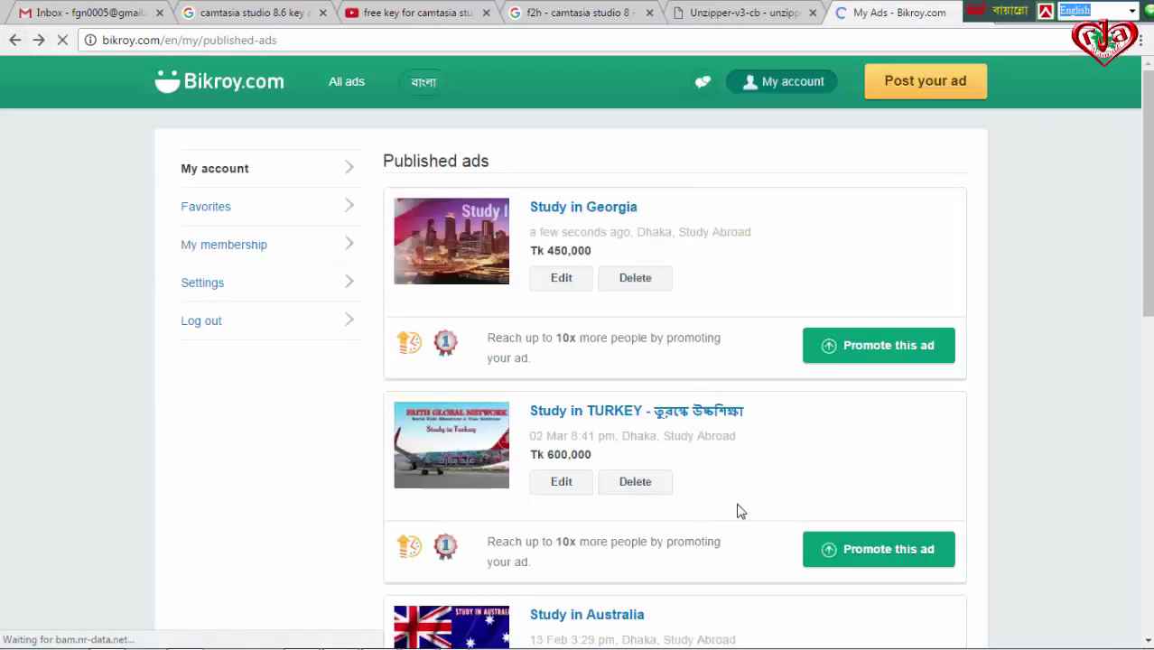
{"action": "scroll", "coordinate": [736, 508], "scroll_direction": "down", "scroll_amount": 1}
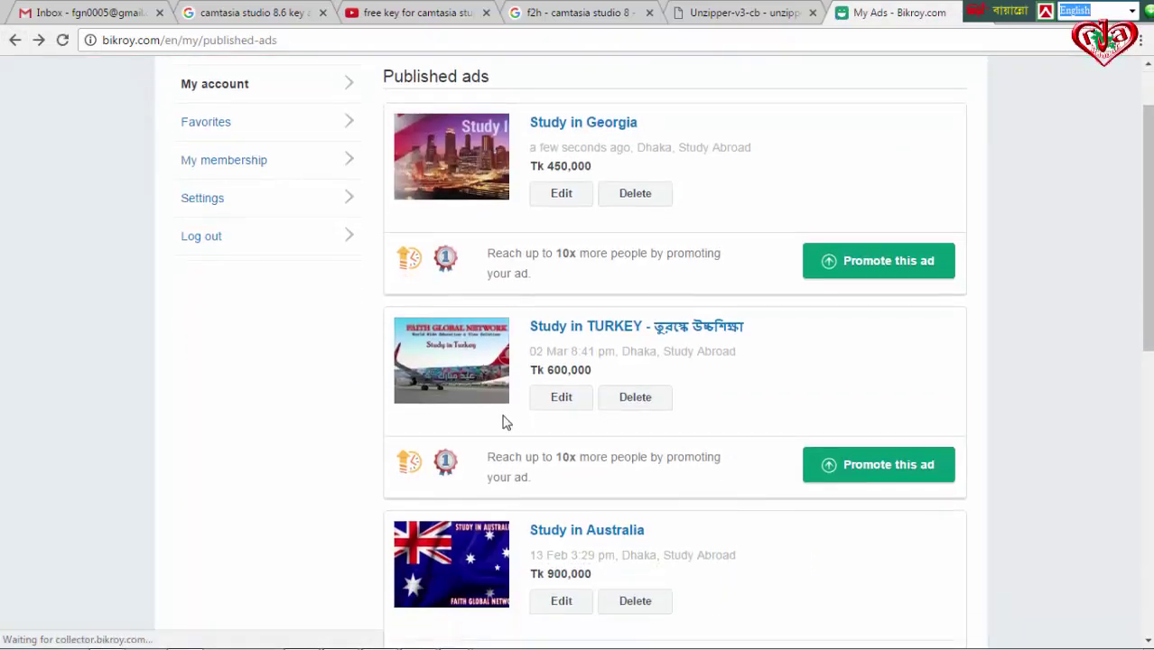
Step: Open the Study in TURKEY ad for editing and select its whole description
{"action": "left_click", "coordinate": [576, 404]}
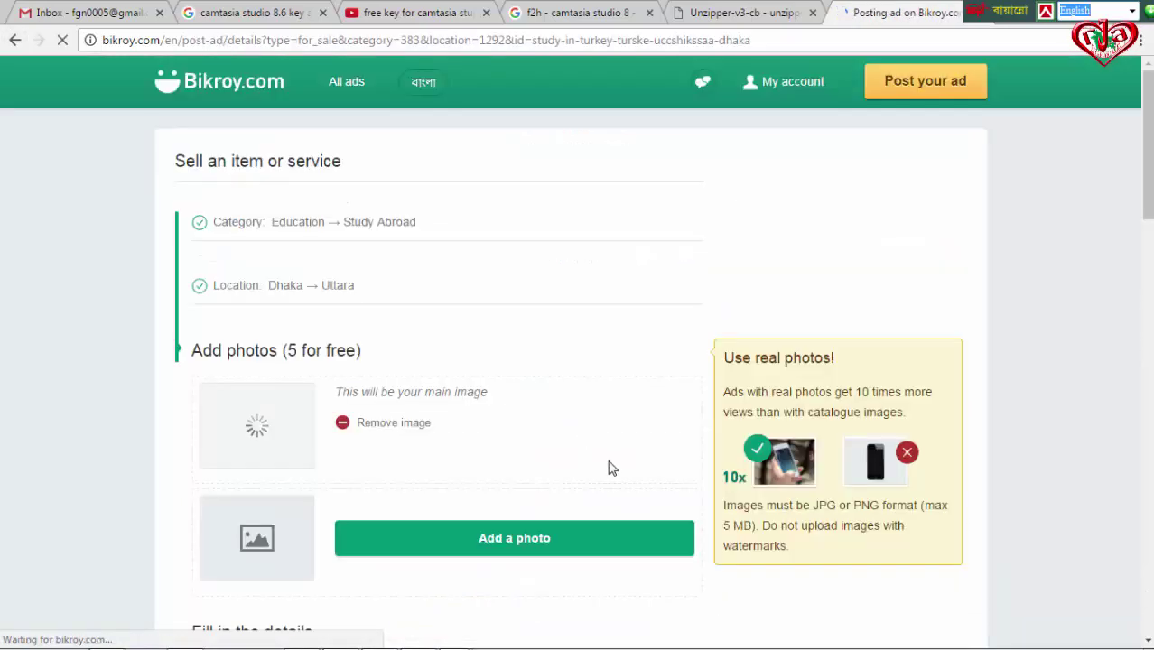
{"action": "scroll", "coordinate": [544, 489], "scroll_direction": "down", "scroll_amount": 1}
{"action": "scroll", "coordinate": [543, 490], "scroll_direction": "down", "scroll_amount": 4}
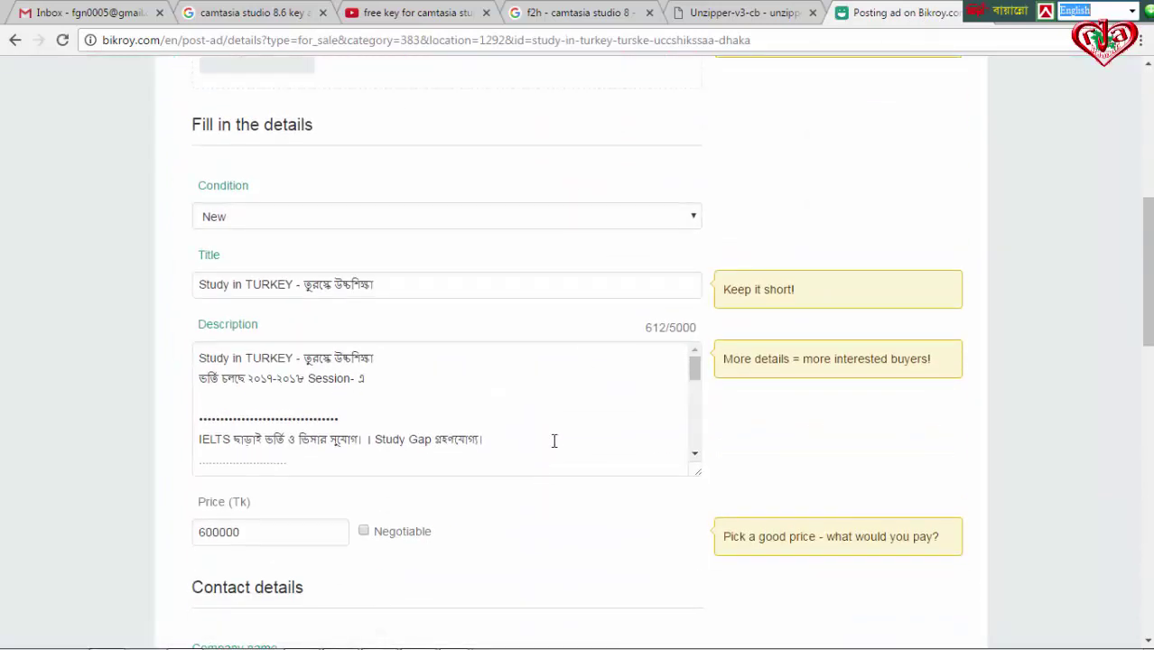
{"action": "left_click", "coordinate": [550, 441]}
{"action": "scroll", "coordinate": [553, 441], "scroll_direction": "down", "scroll_amount": 3}
{"action": "scroll", "coordinate": [554, 441], "scroll_direction": "down", "scroll_amount": 3}
{"action": "scroll", "coordinate": [554, 441], "scroll_direction": "down", "scroll_amount": 2}
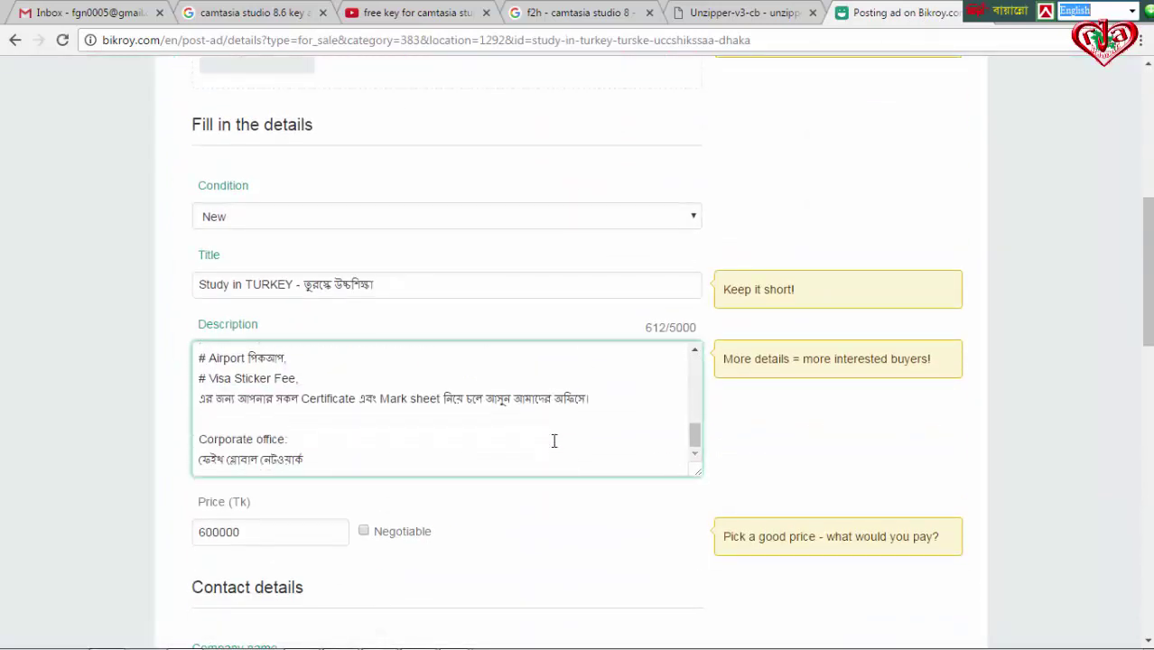
{"action": "scroll", "coordinate": [554, 440], "scroll_direction": "down", "scroll_amount": 1}
{"action": "key", "text": "ctrl+a"}
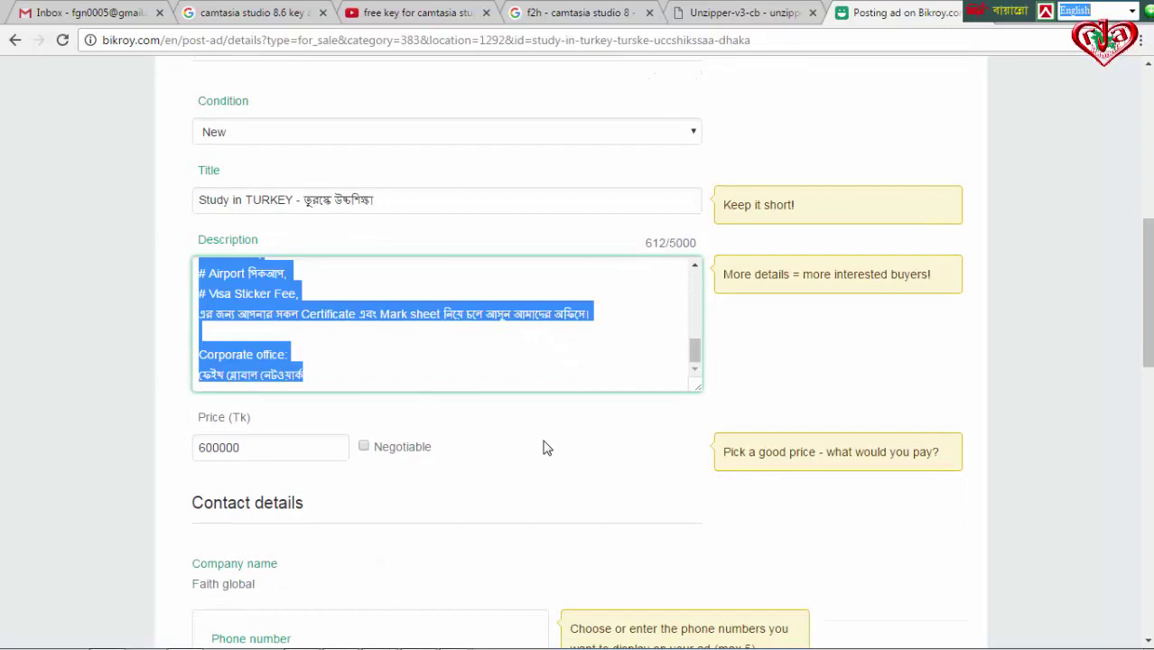
{"action": "mouse_move", "coordinate": [185, 638]}
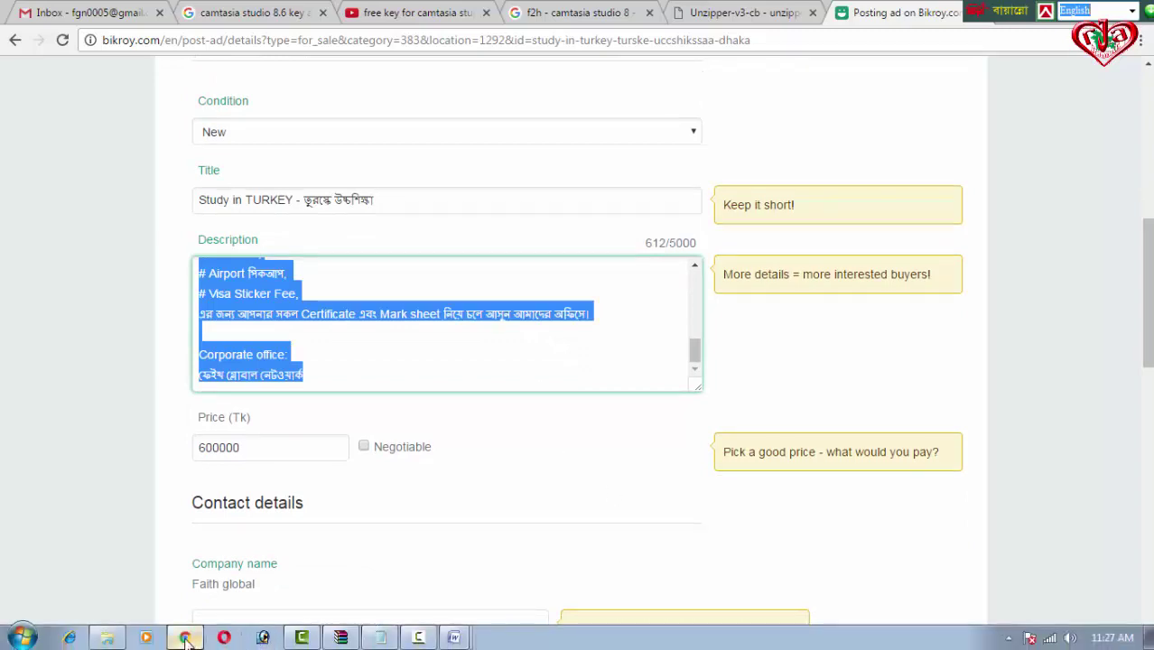
Step: Return briefly to the Turkey description, then show the Word windows thumbnails from the taskbar
{"action": "left_click", "coordinate": [465, 639]}
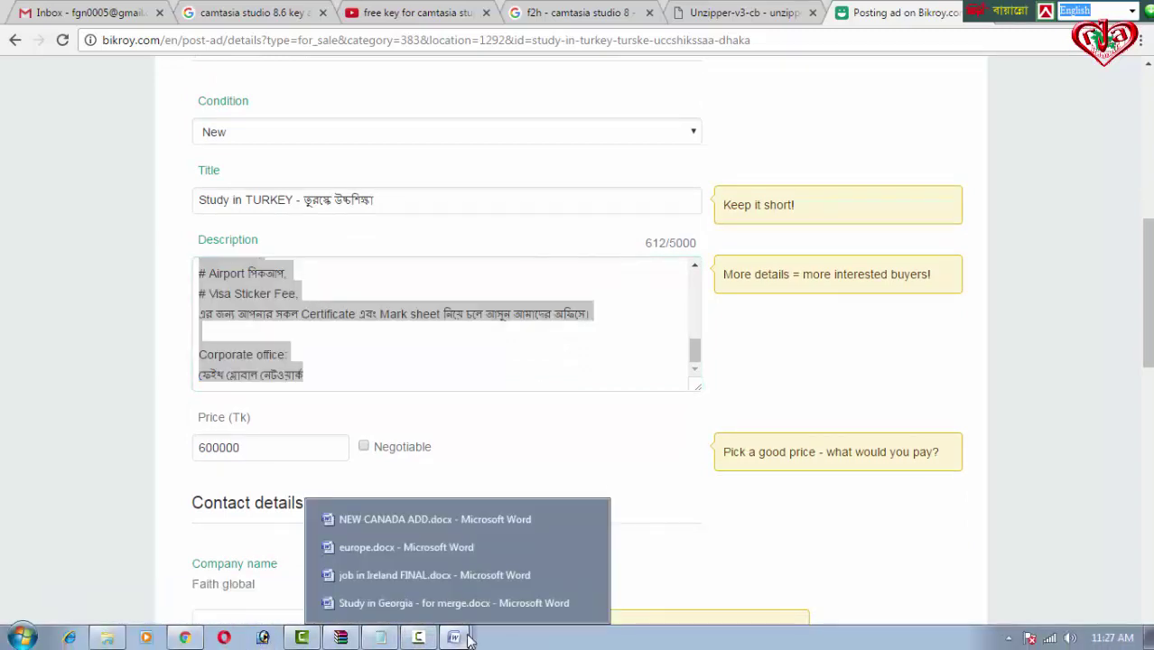
{"action": "mouse_move", "coordinate": [434, 519]}
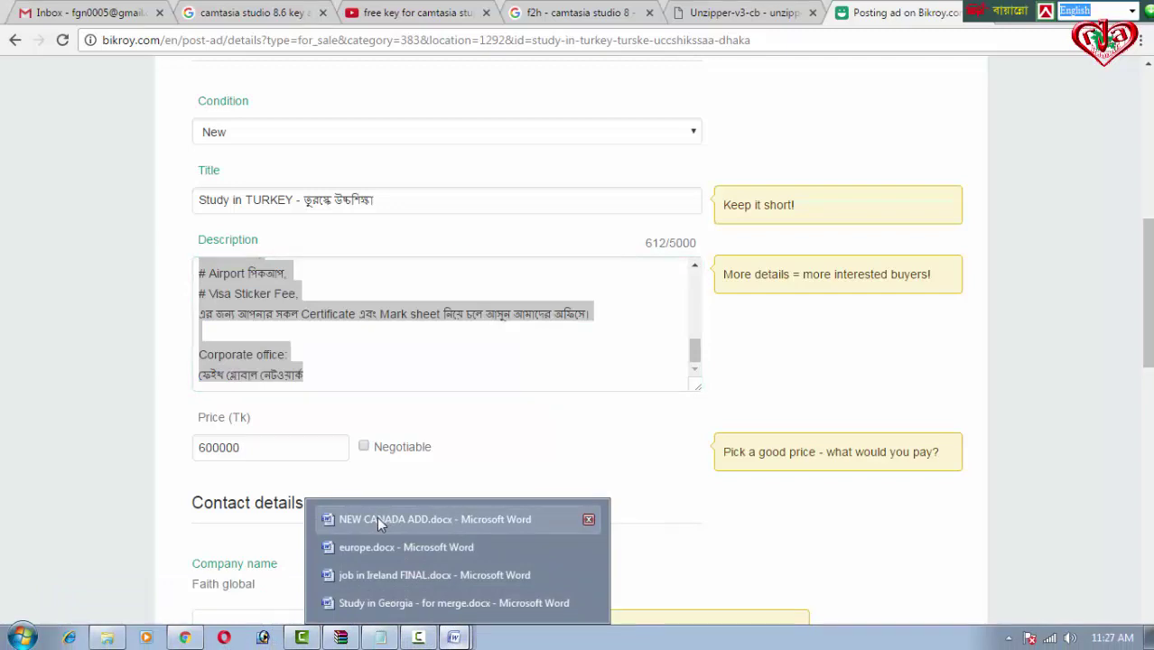
{"action": "left_click", "coordinate": [355, 350]}
{"action": "scroll", "coordinate": [359, 358], "scroll_direction": "up", "scroll_amount": 2}
{"action": "scroll", "coordinate": [359, 360], "scroll_direction": "up", "scroll_amount": 3}
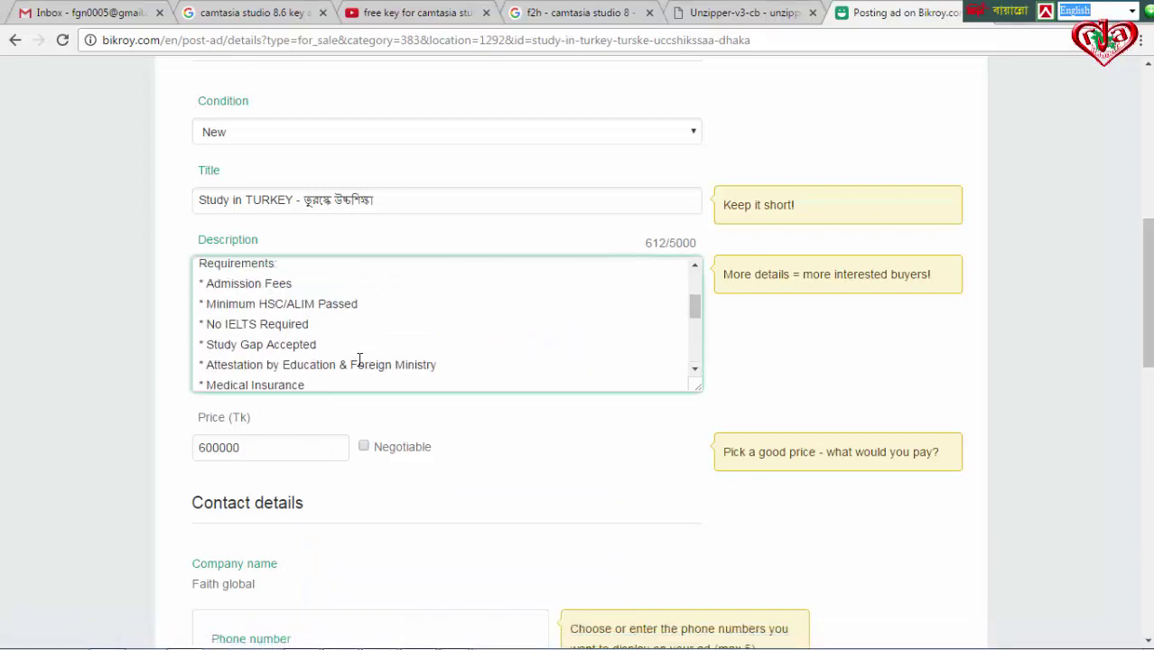
{"action": "scroll", "coordinate": [360, 360], "scroll_direction": "up", "scroll_amount": 3}
{"action": "scroll", "coordinate": [360, 361], "scroll_direction": "up", "scroll_amount": 1}
{"action": "scroll", "coordinate": [313, 408], "scroll_direction": "down", "scroll_amount": 5}
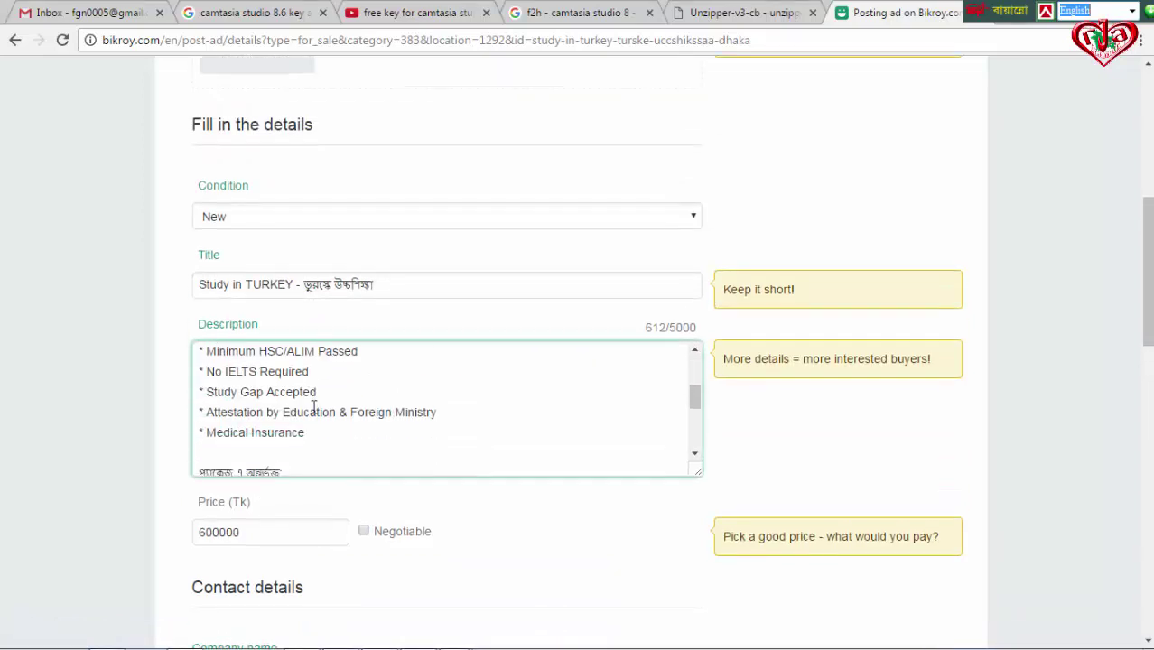
{"action": "scroll", "coordinate": [325, 415], "scroll_direction": "down", "scroll_amount": 5}
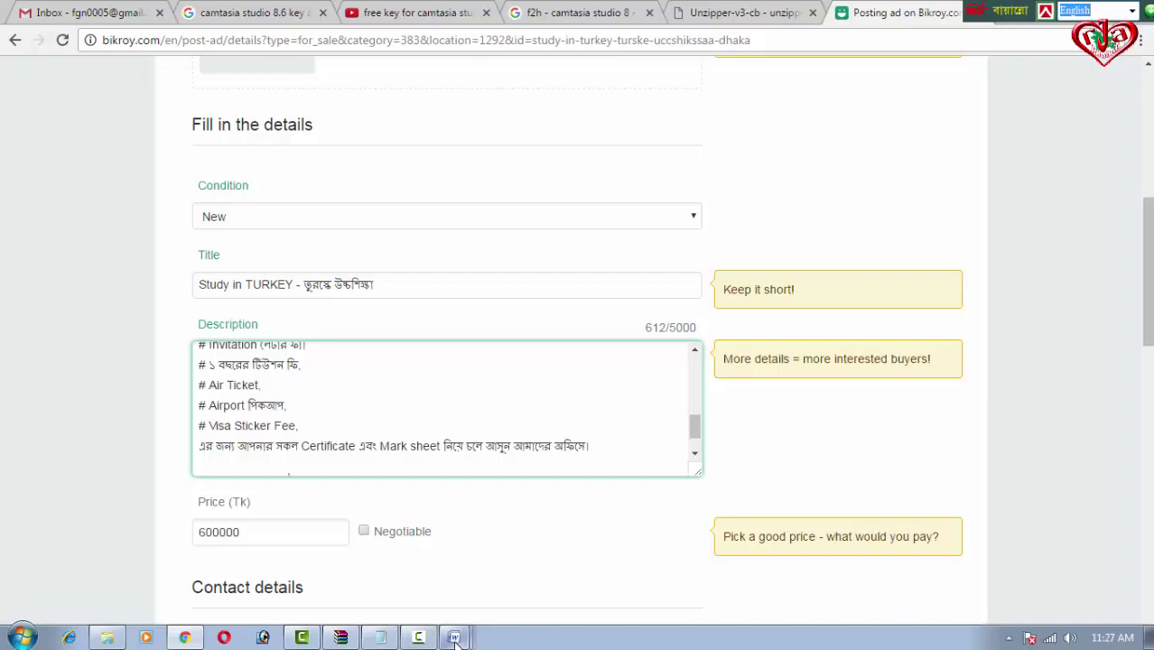
{"action": "left_click", "coordinate": [452, 639]}
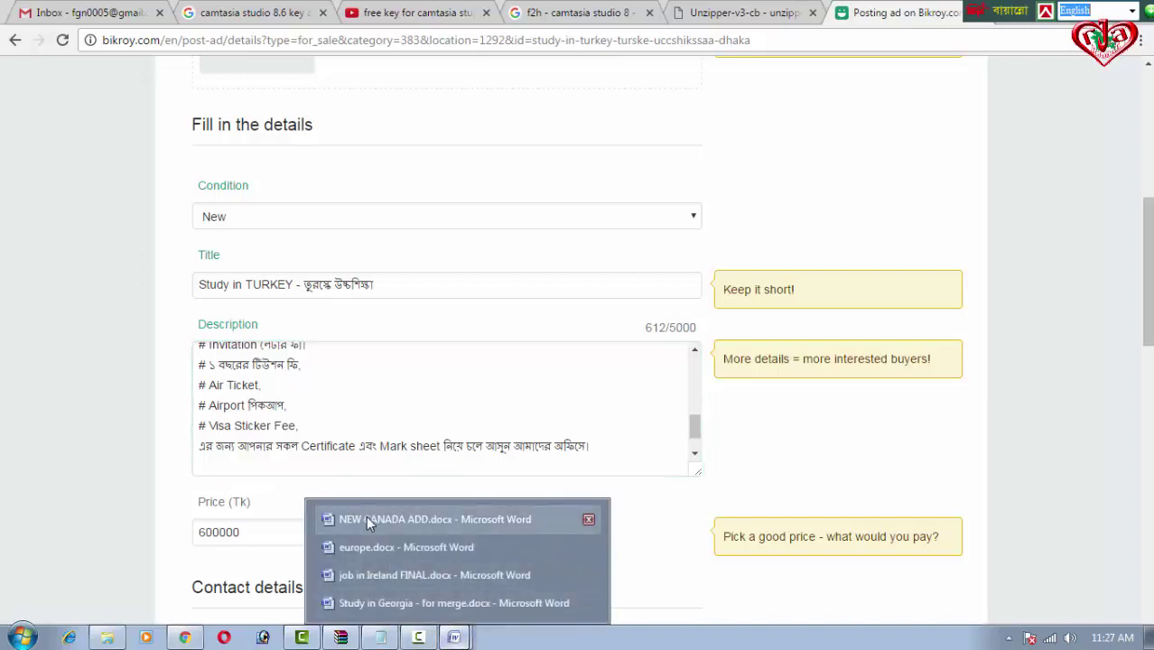
Step: Create a new blank Word document from the NEW CANADA ADD window
{"action": "left_click", "coordinate": [577, 520]}
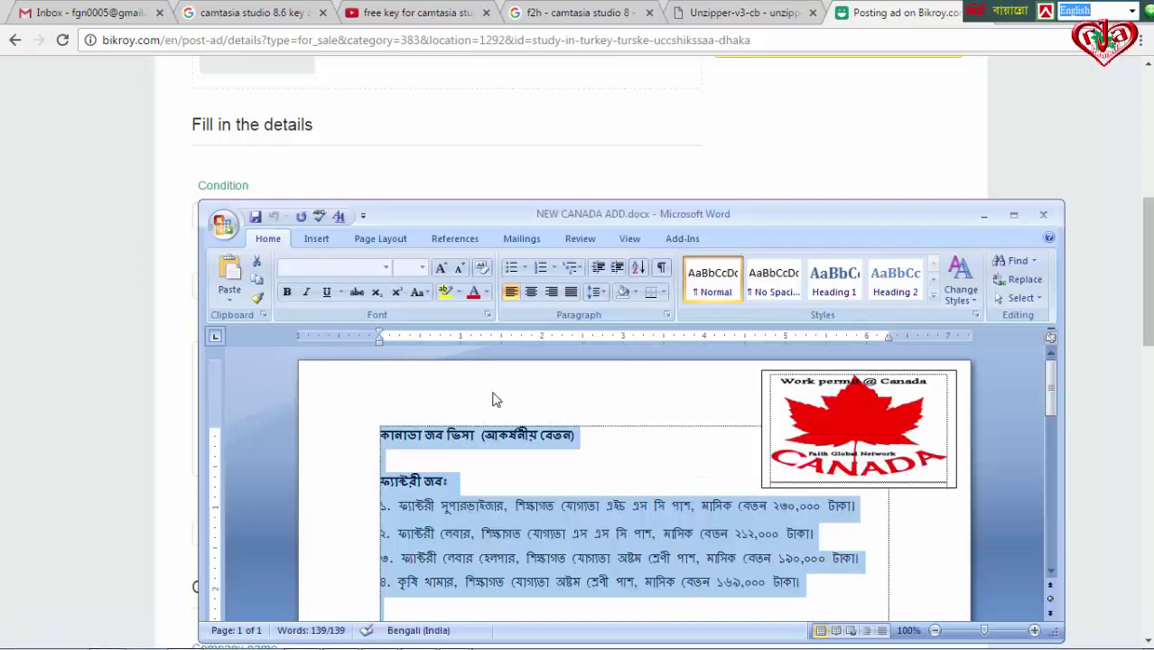
{"action": "left_click", "coordinate": [223, 223]}
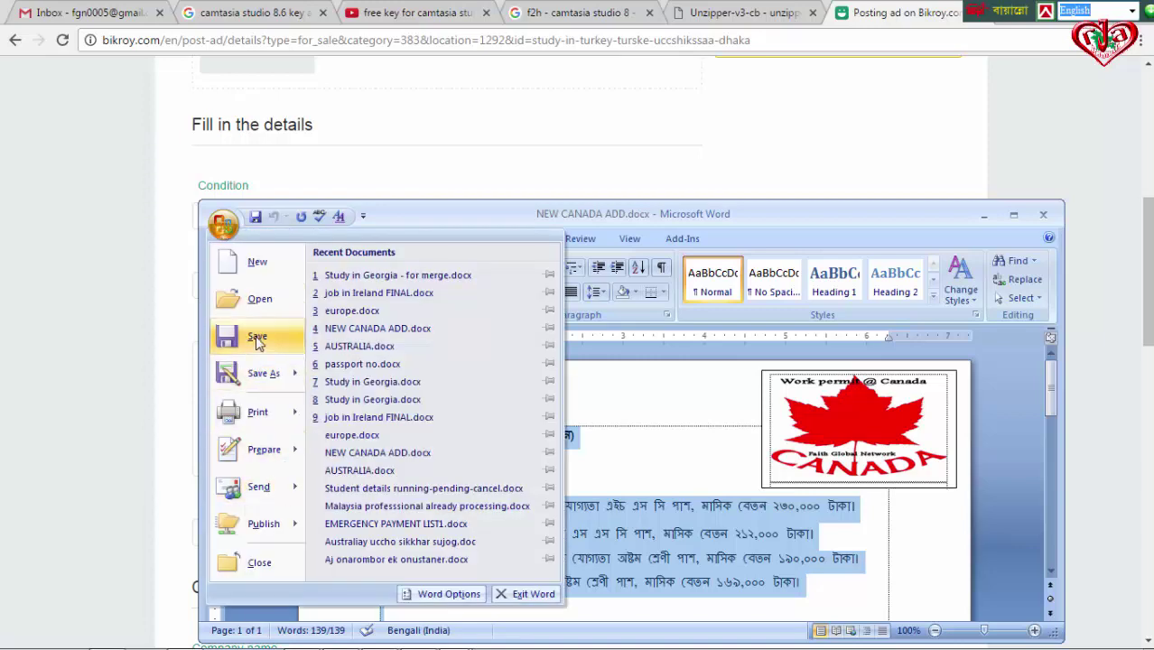
{"action": "left_click", "coordinate": [259, 263]}
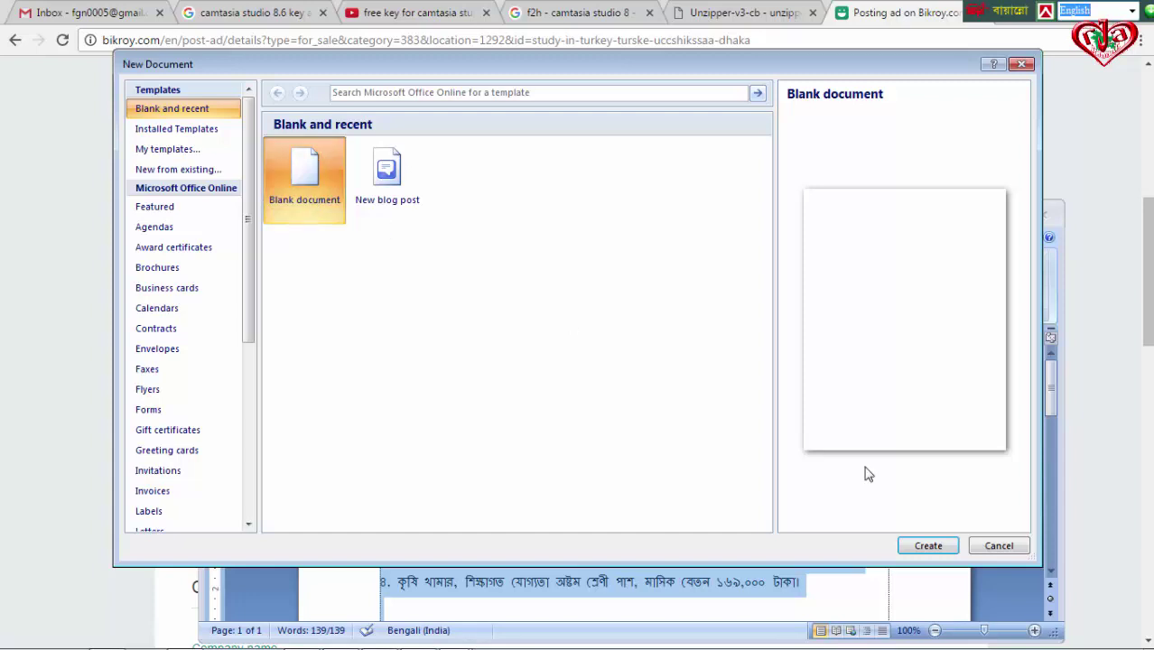
{"action": "left_click", "coordinate": [928, 545]}
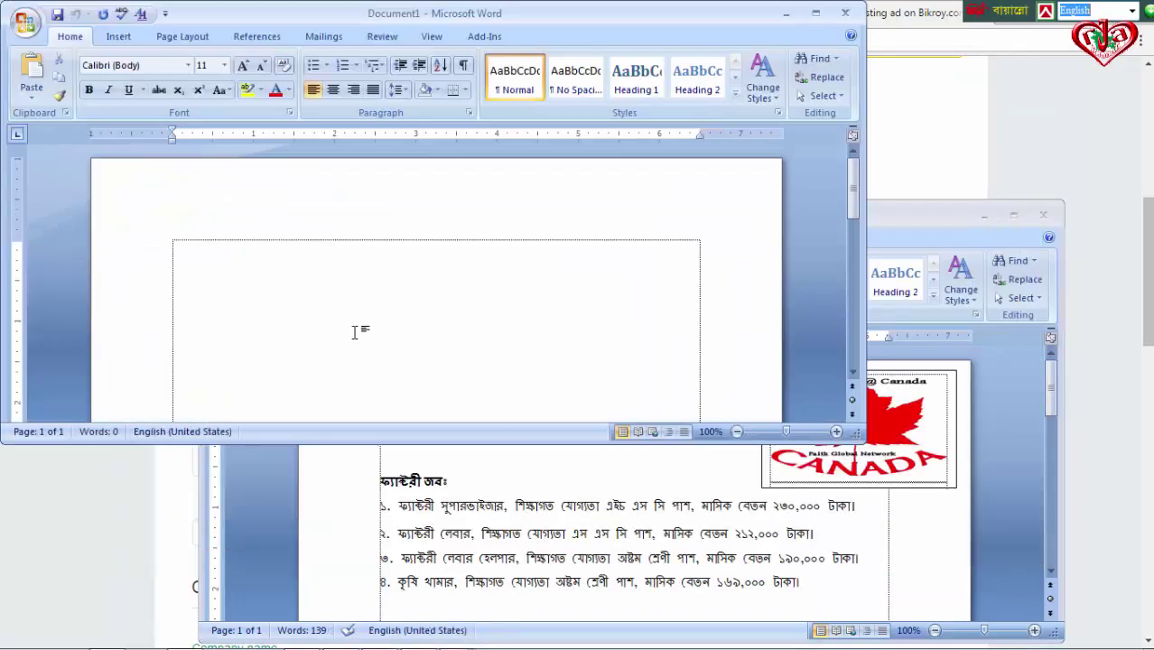
Step: Paste the Study in TURKEY description into it and return to the Bikroy ad form
{"action": "key", "text": "ctrl+v"}
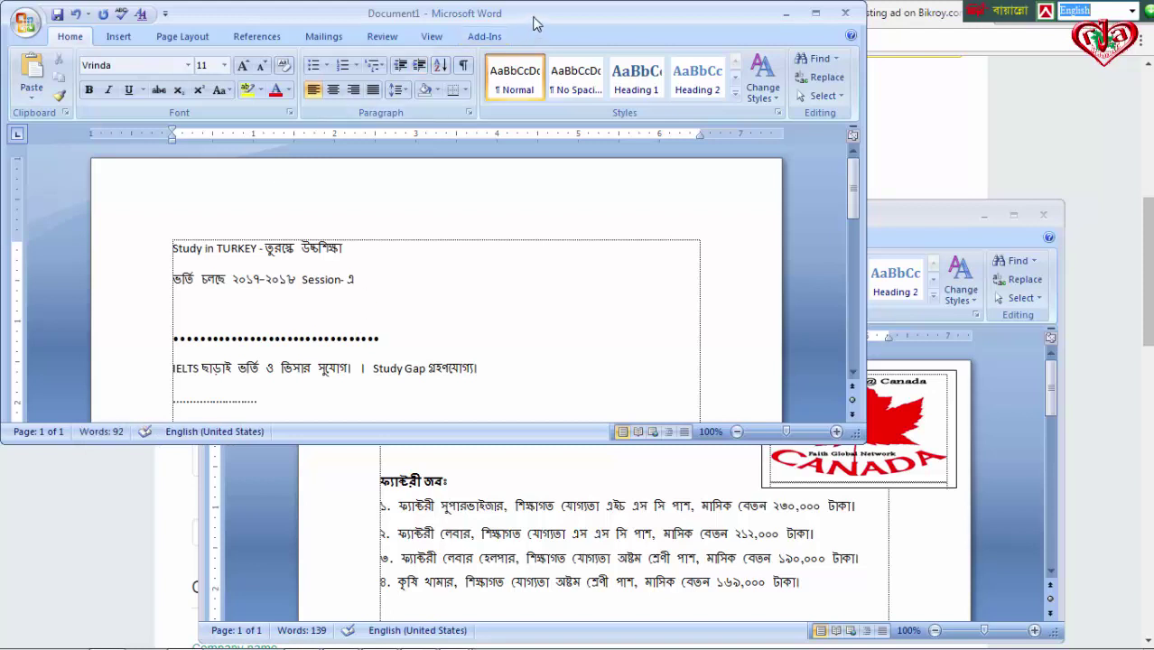
{"action": "scroll", "coordinate": [512, 322], "scroll_direction": "down", "scroll_amount": 2}
{"action": "scroll", "coordinate": [512, 323], "scroll_direction": "down", "scroll_amount": 2}
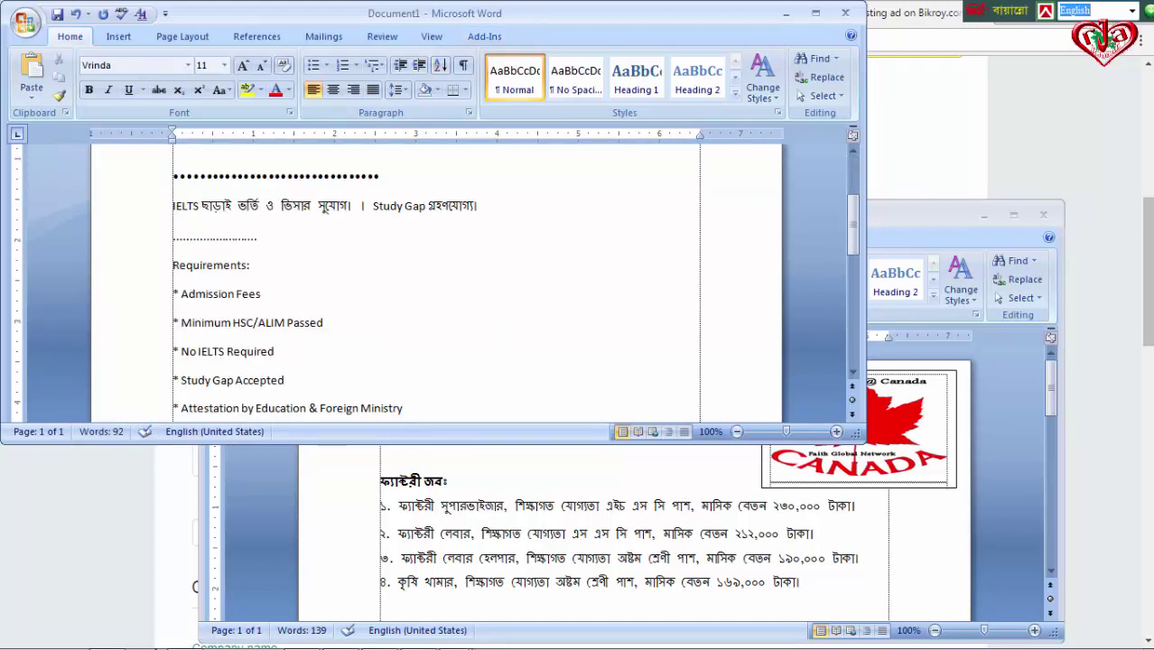
{"action": "left_click", "coordinate": [105, 528]}
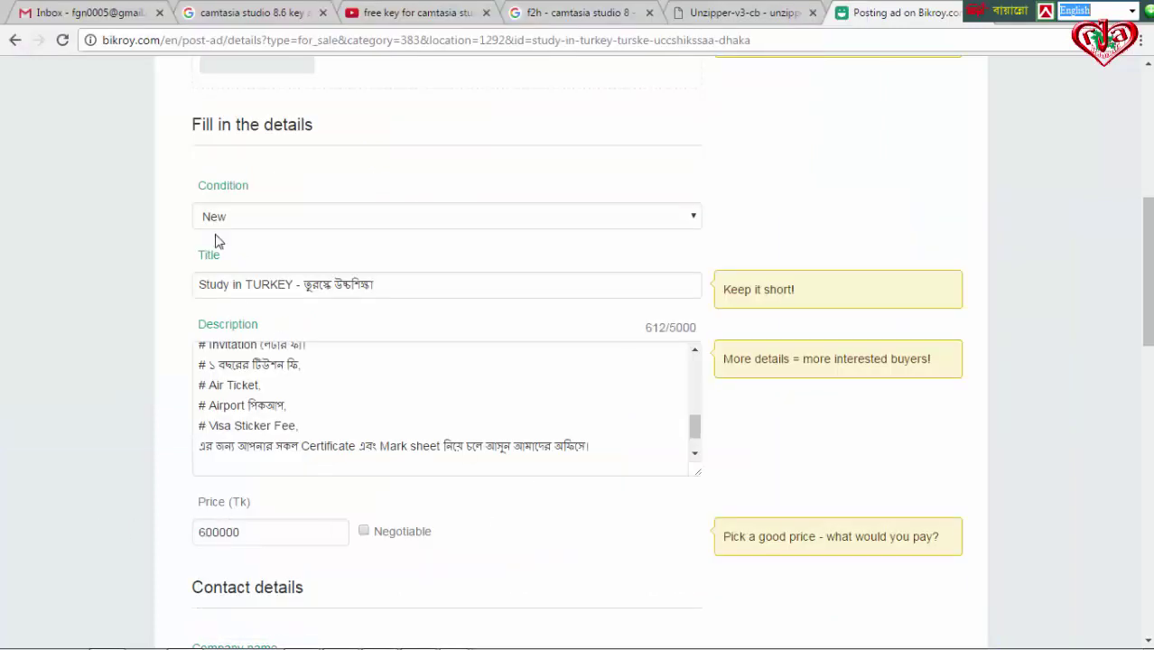
Step: Go back to My Ads and open the Study in Australia ad for editing
{"action": "left_click", "coordinate": [14, 40]}
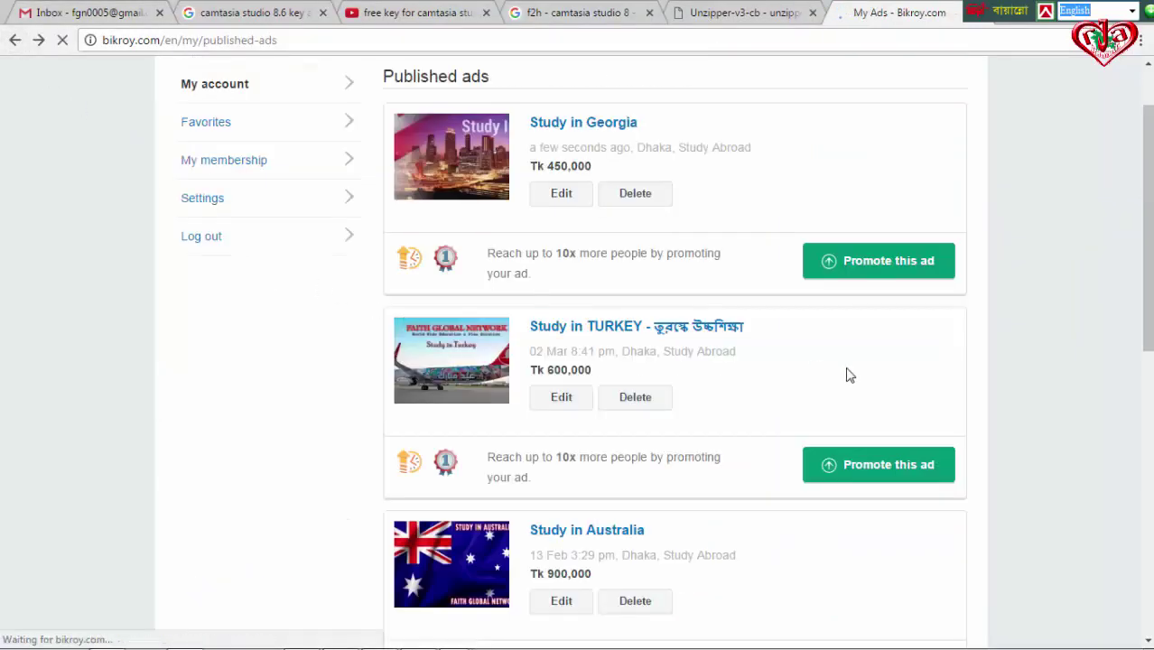
{"action": "scroll", "coordinate": [614, 451], "scroll_direction": "down", "scroll_amount": 2}
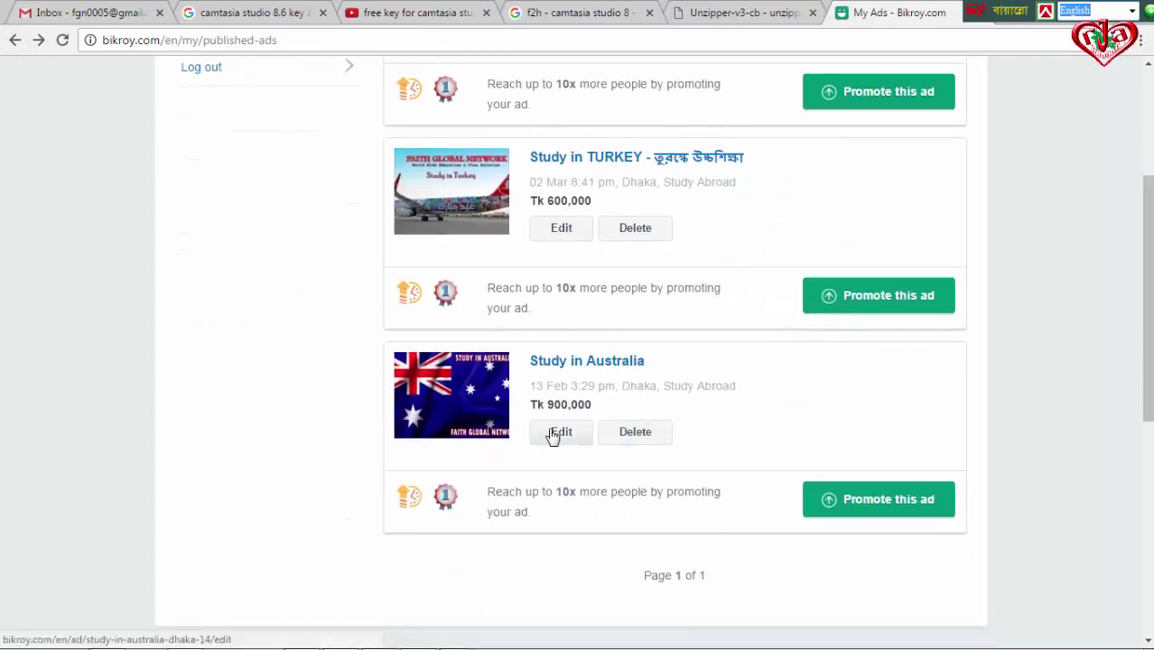
{"action": "left_click", "coordinate": [556, 433]}
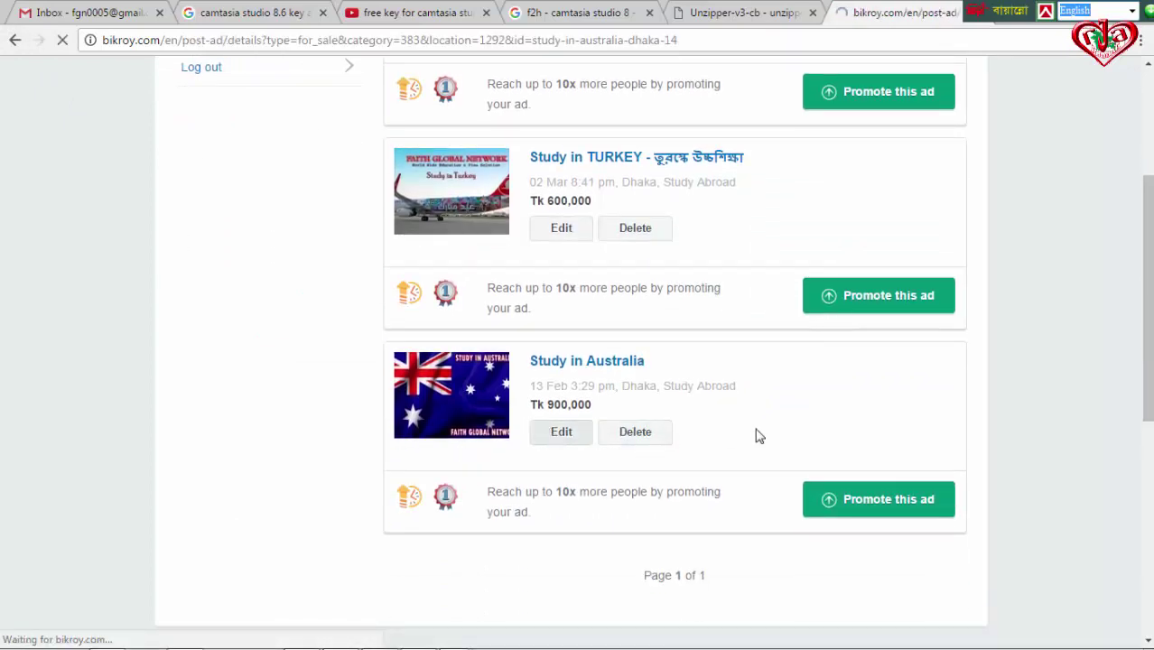
Step: Select the entire Australia description and bring up the Word windows list
{"action": "scroll", "coordinate": [481, 461], "scroll_direction": "down", "scroll_amount": 3}
{"action": "scroll", "coordinate": [481, 461], "scroll_direction": "down", "scroll_amount": 3}
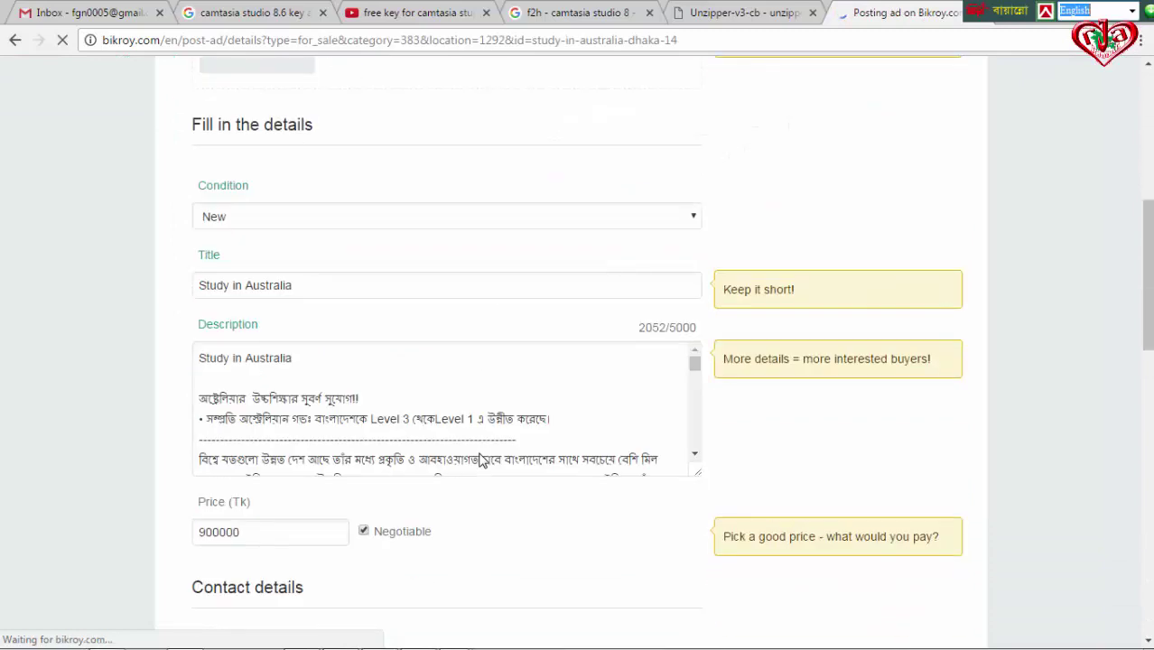
{"action": "left_click", "coordinate": [371, 392]}
{"action": "key", "text": "ctrl+a"}
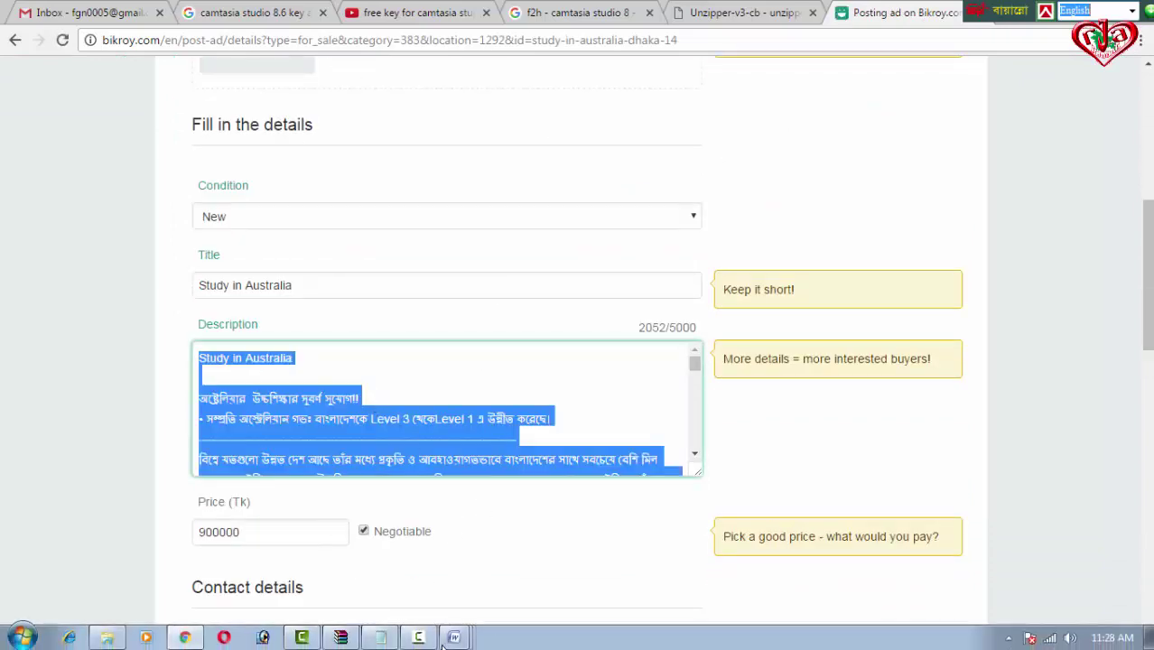
{"action": "left_click", "coordinate": [454, 637]}
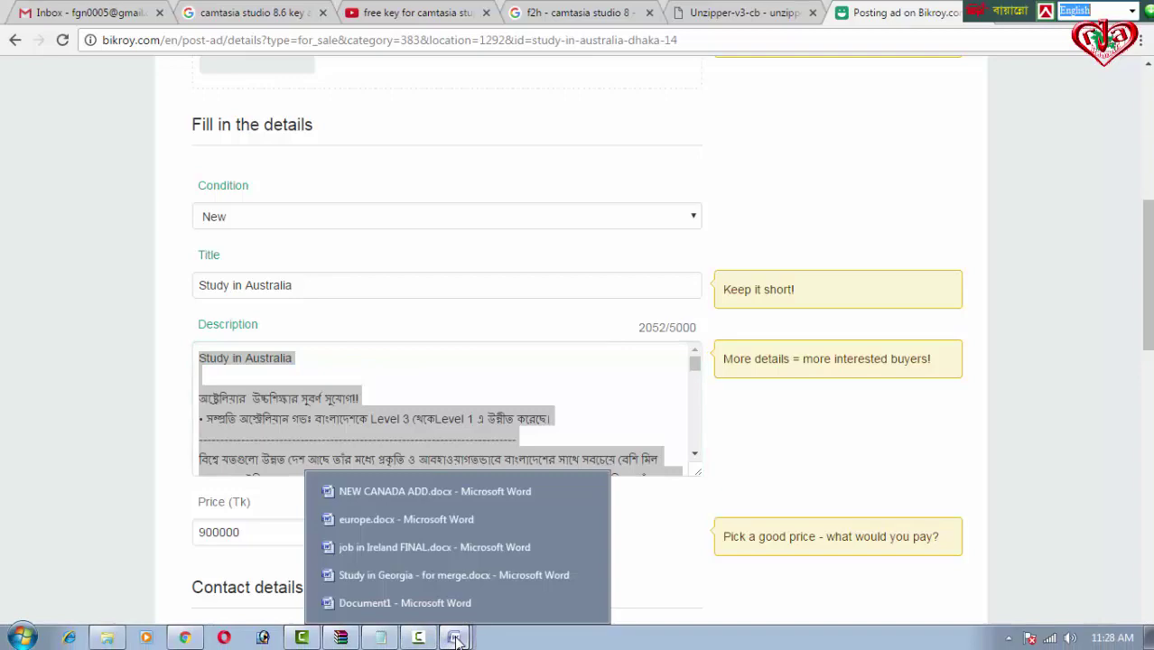
Step: Create a new blank document from Document1 and paste the Australia description
{"action": "left_click", "coordinate": [372, 603]}
{"action": "left_click", "coordinate": [24, 22]}
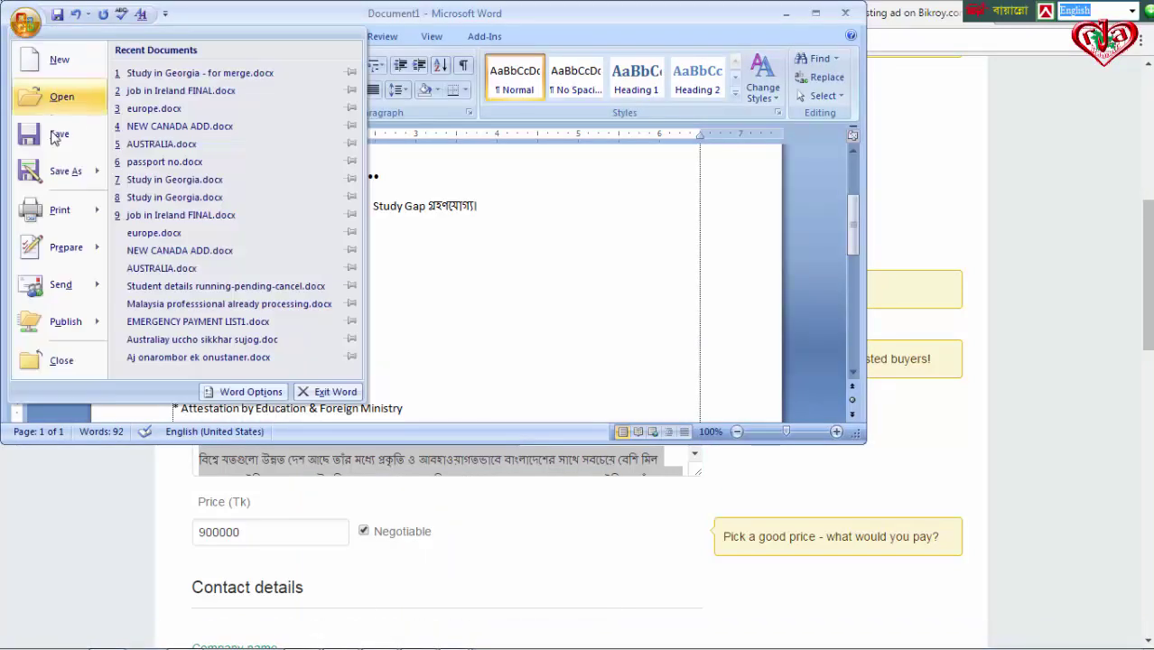
{"action": "left_click", "coordinate": [60, 60]}
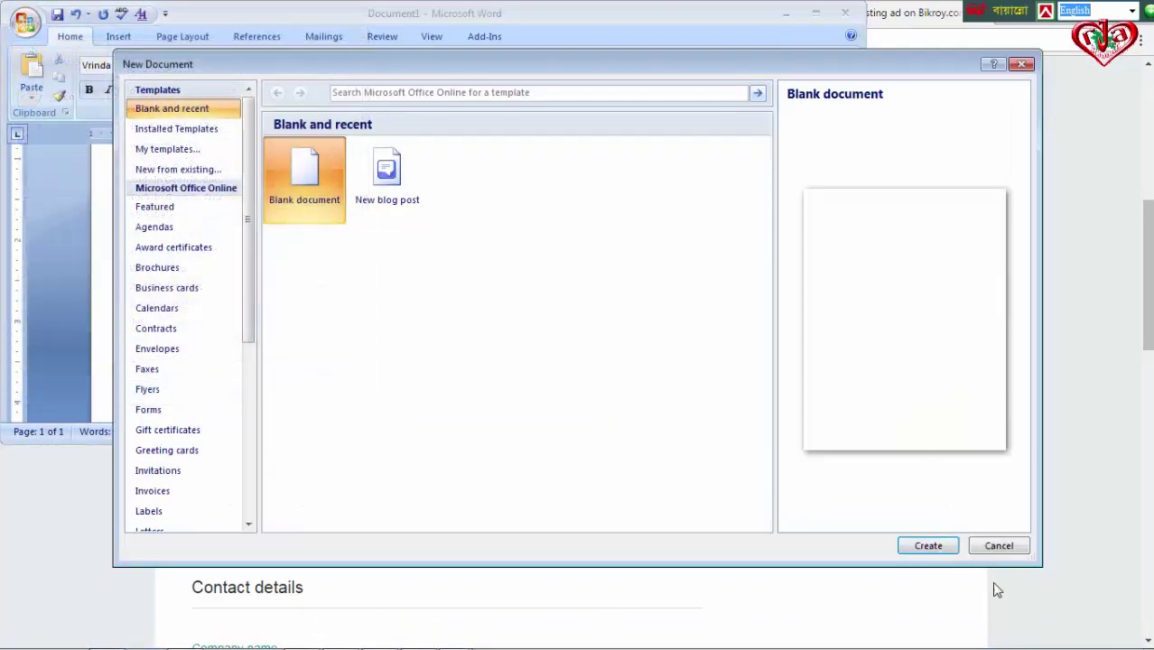
{"action": "left_click", "coordinate": [928, 546]}
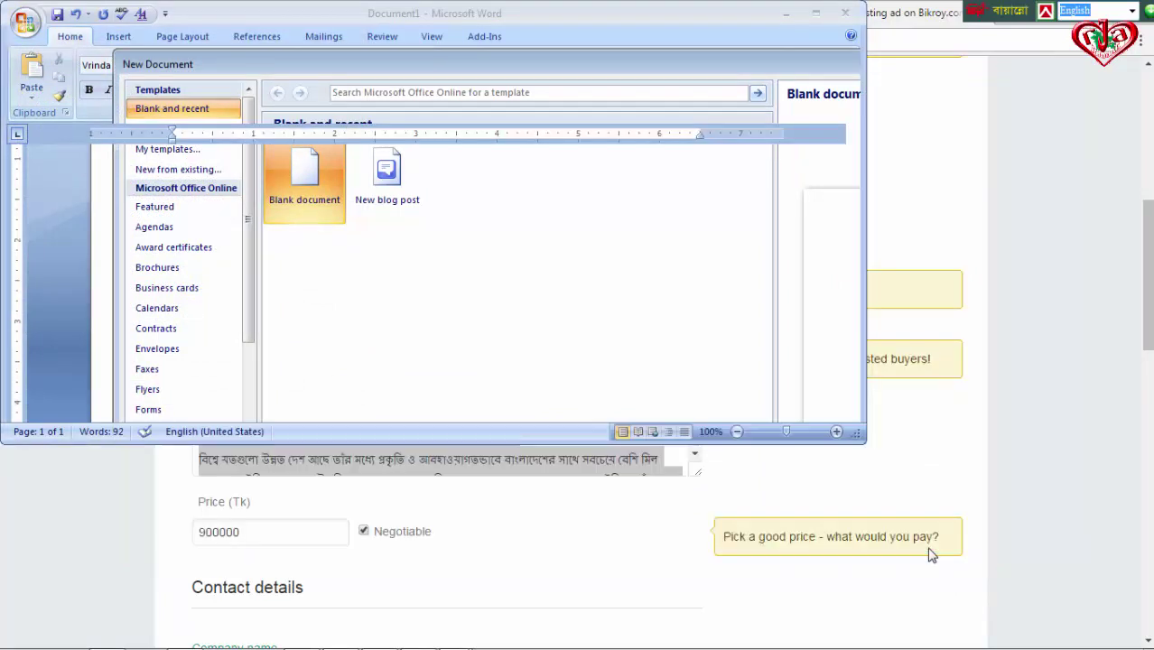
{"action": "key", "text": "ctrl+v"}
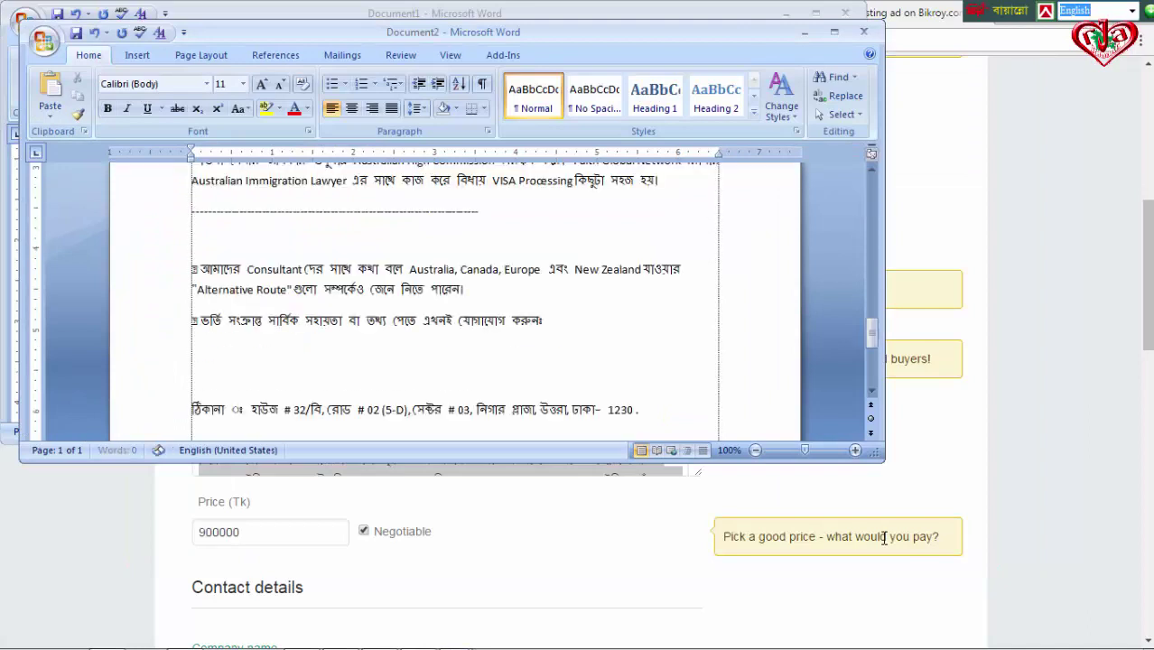
{"action": "scroll", "coordinate": [553, 322], "scroll_direction": "down", "scroll_amount": 2}
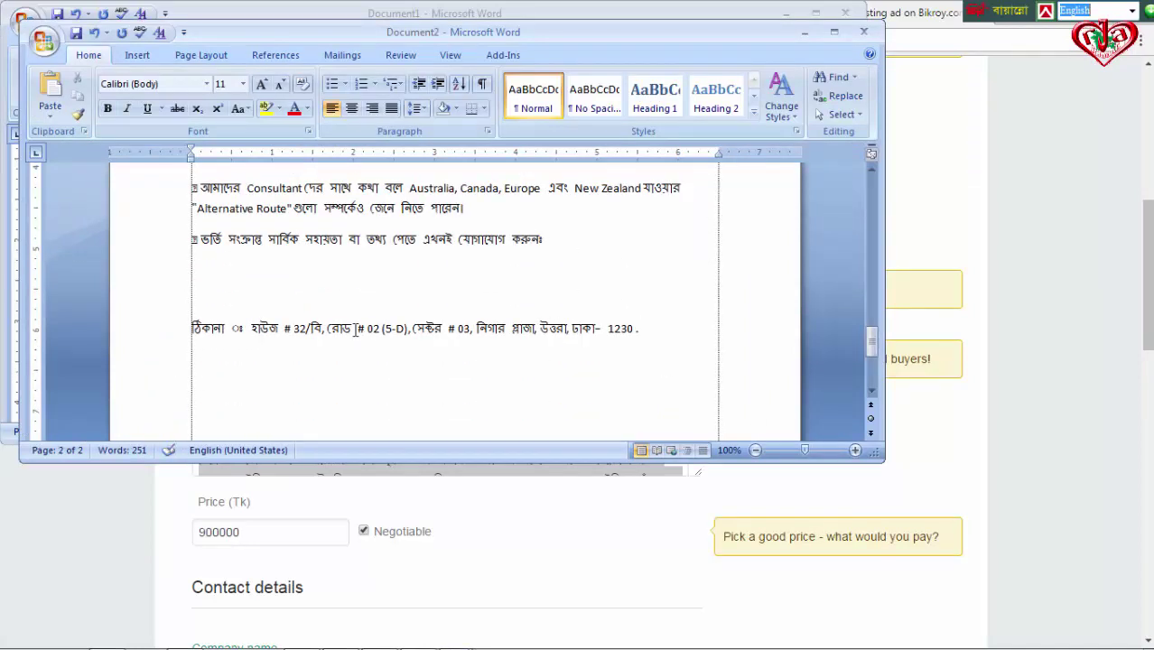
Step: Replace the ঃ and extra spaces after ঠিকানা with a colon
{"action": "left_click", "coordinate": [236, 327]}
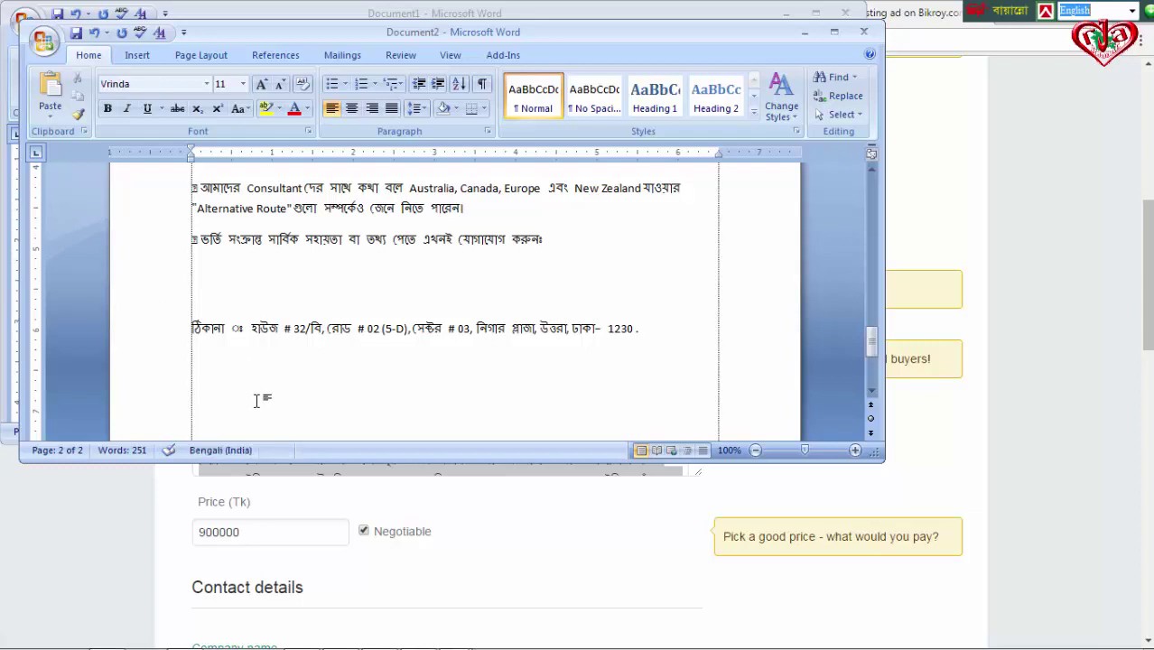
{"action": "key", "text": "Delete"}
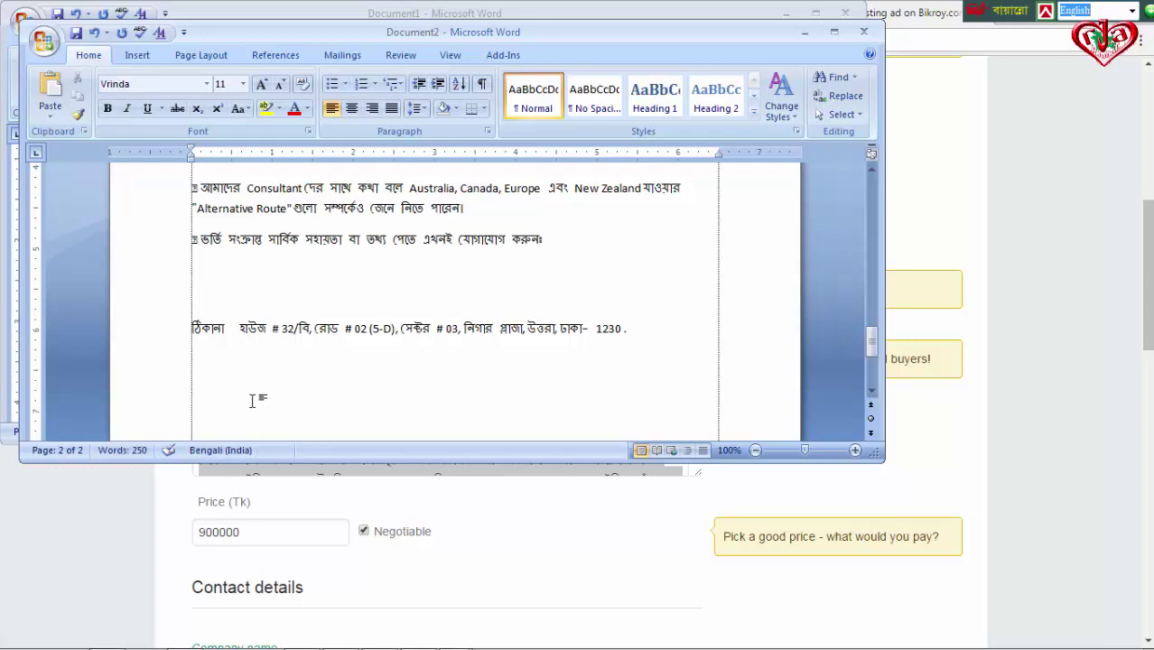
{"action": "key", "text": "Delete"}
{"action": "key", "text": "Delete"}
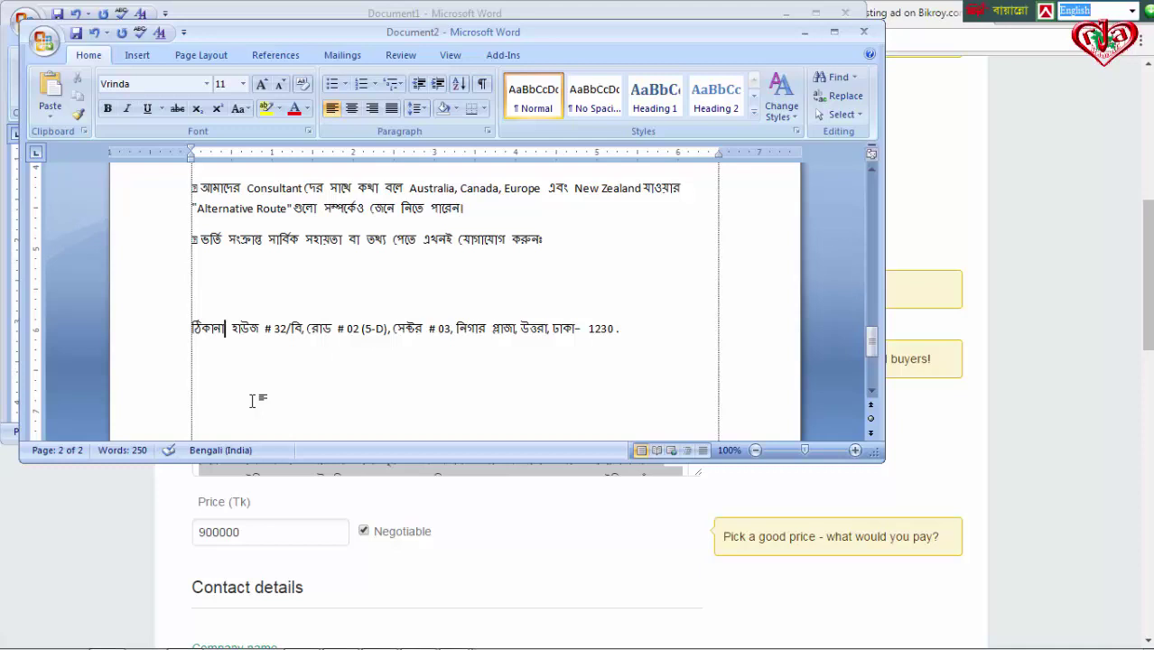
{"action": "type", "text": ":"}
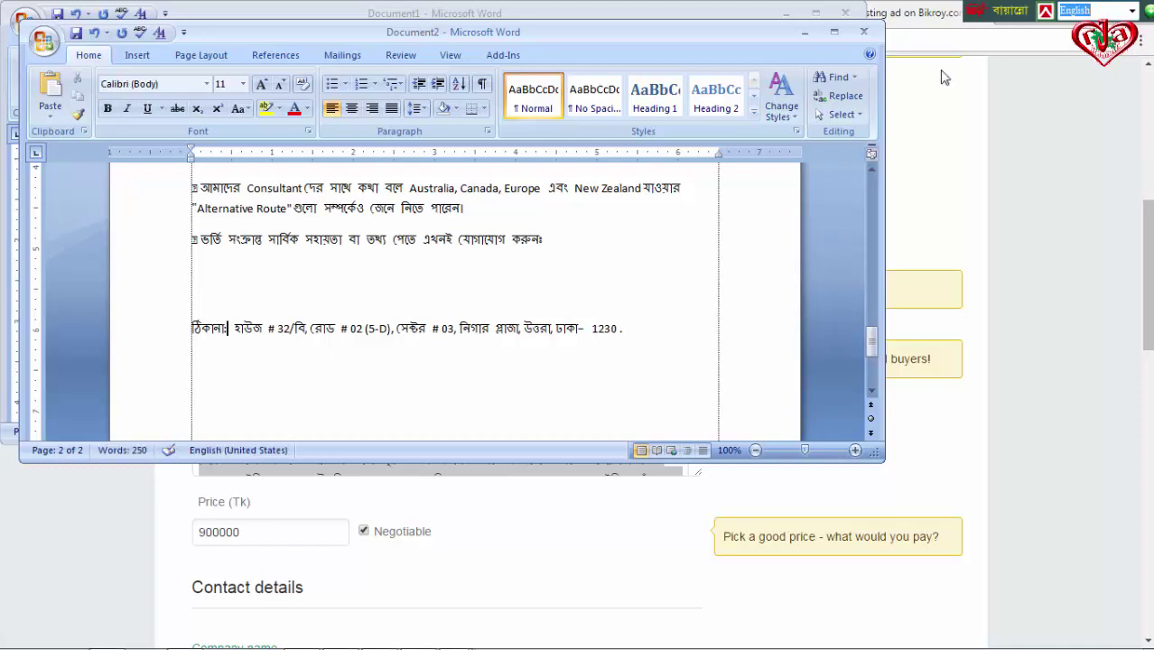
Step: Select the first College IELTS requirement line at the top
{"action": "scroll", "coordinate": [544, 333], "scroll_direction": "up", "scroll_amount": 5}
{"action": "scroll", "coordinate": [544, 333], "scroll_direction": "up", "scroll_amount": 3}
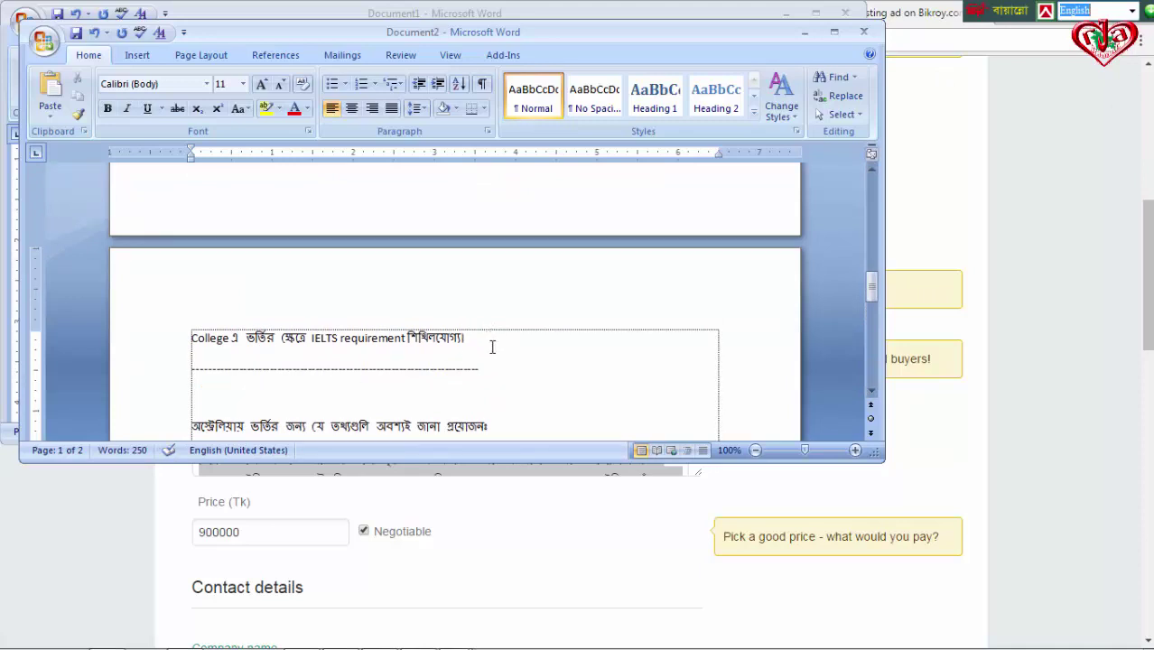
{"action": "left_click", "coordinate": [47, 47]}
{"action": "left_click", "coordinate": [221, 260]}
{"action": "left_click_drag", "start_coordinate": [483, 341], "coordinate": [211, 345]}
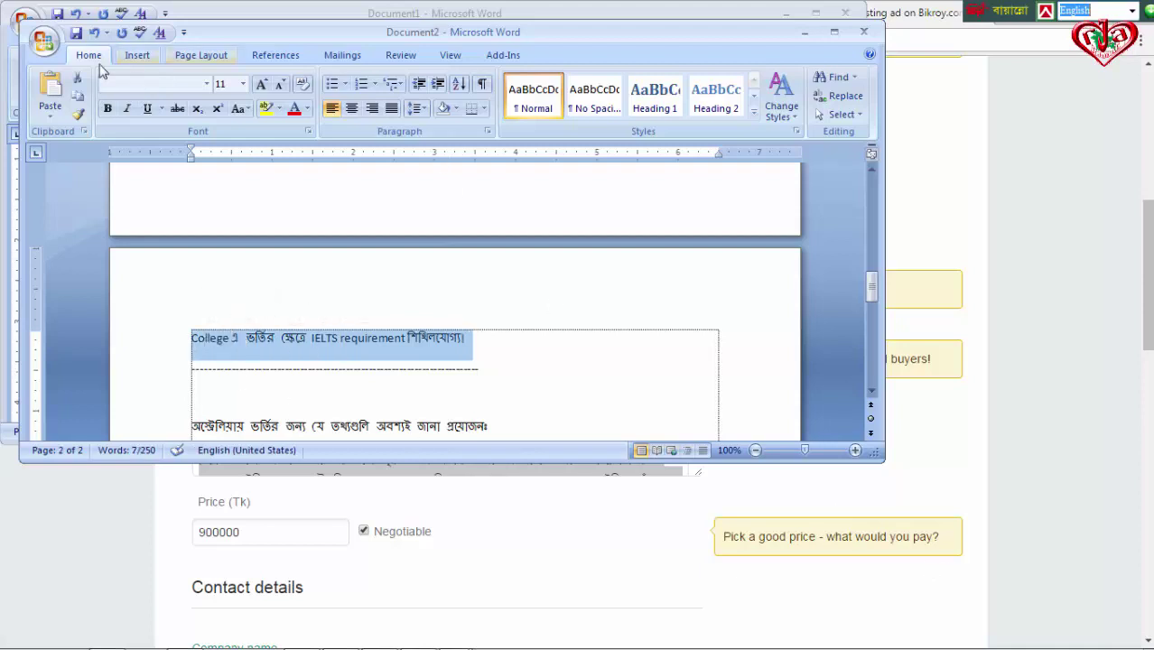
Step: Start Save As and browse to SOFTWER (E:) > jahid files > Bijoy Unicode files
{"action": "left_click", "coordinate": [43, 41]}
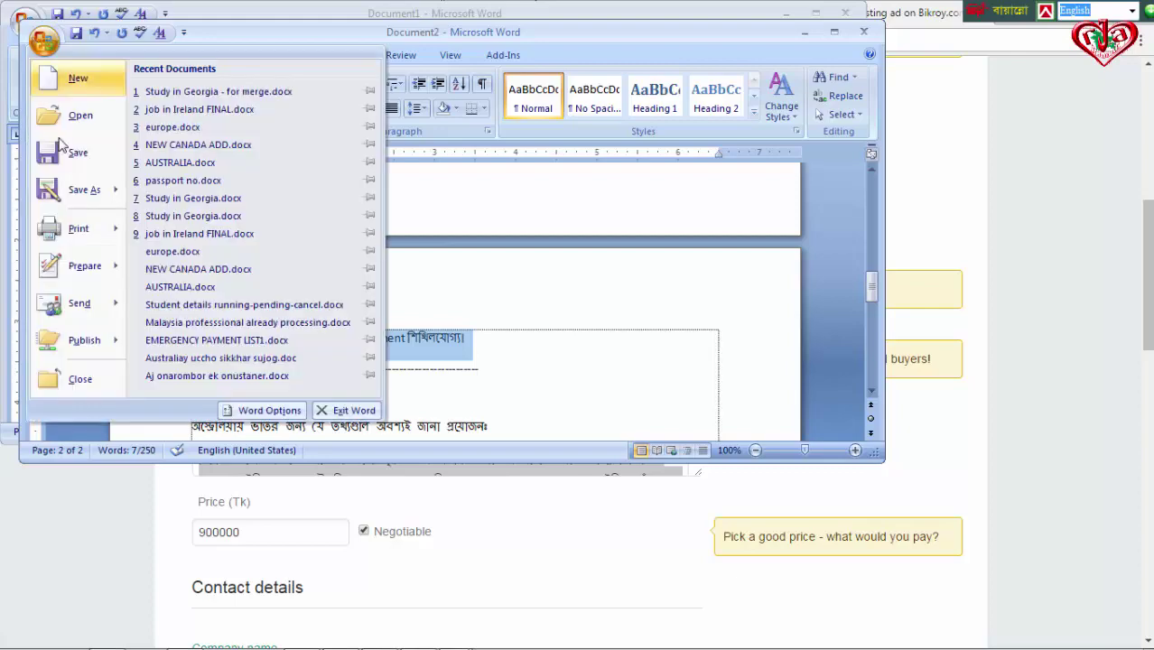
{"action": "left_click", "coordinate": [78, 189]}
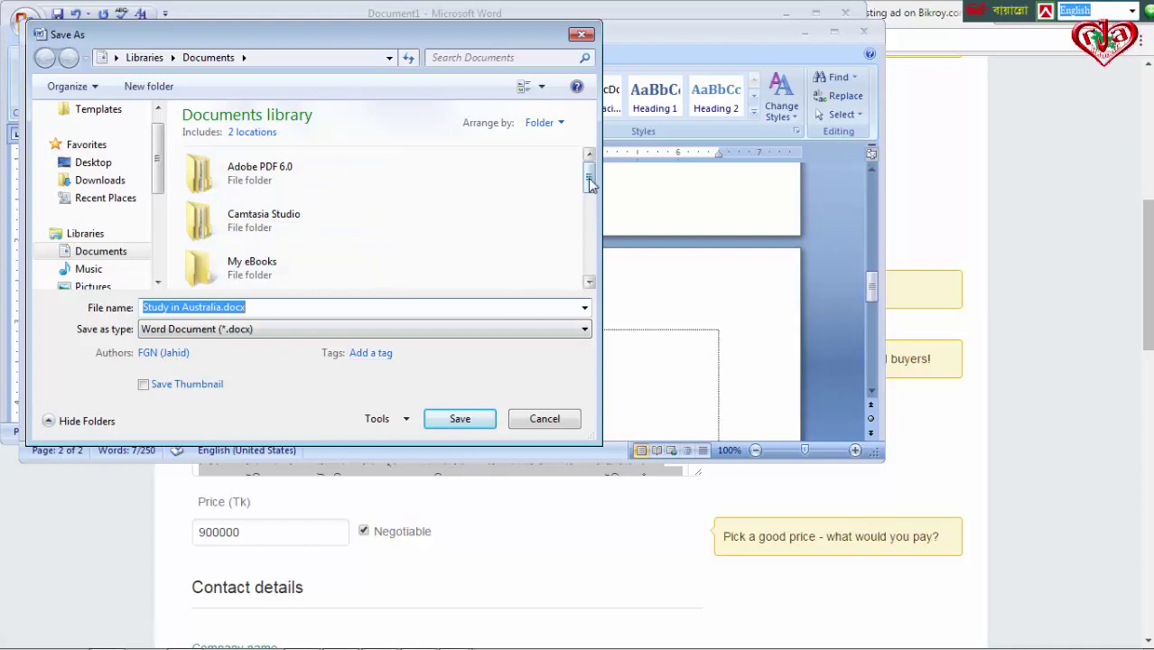
{"action": "scroll", "coordinate": [382, 271], "scroll_direction": "down", "scroll_amount": 5}
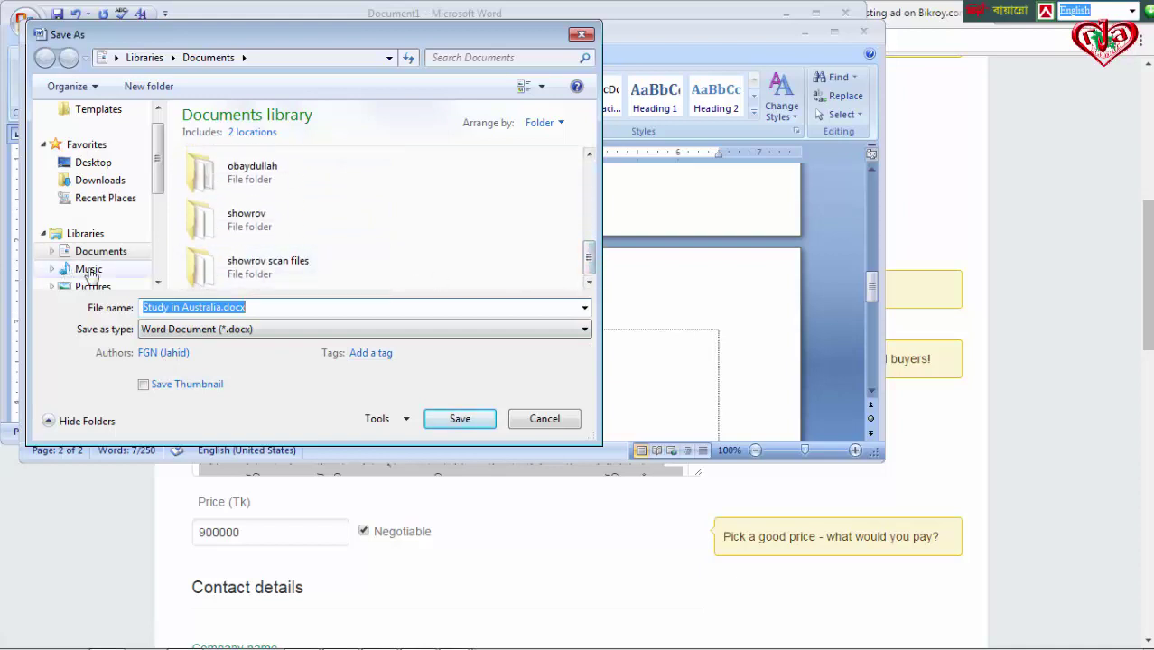
{"action": "scroll", "coordinate": [104, 244], "scroll_direction": "down", "scroll_amount": 3}
{"action": "left_click", "coordinate": [126, 256]}
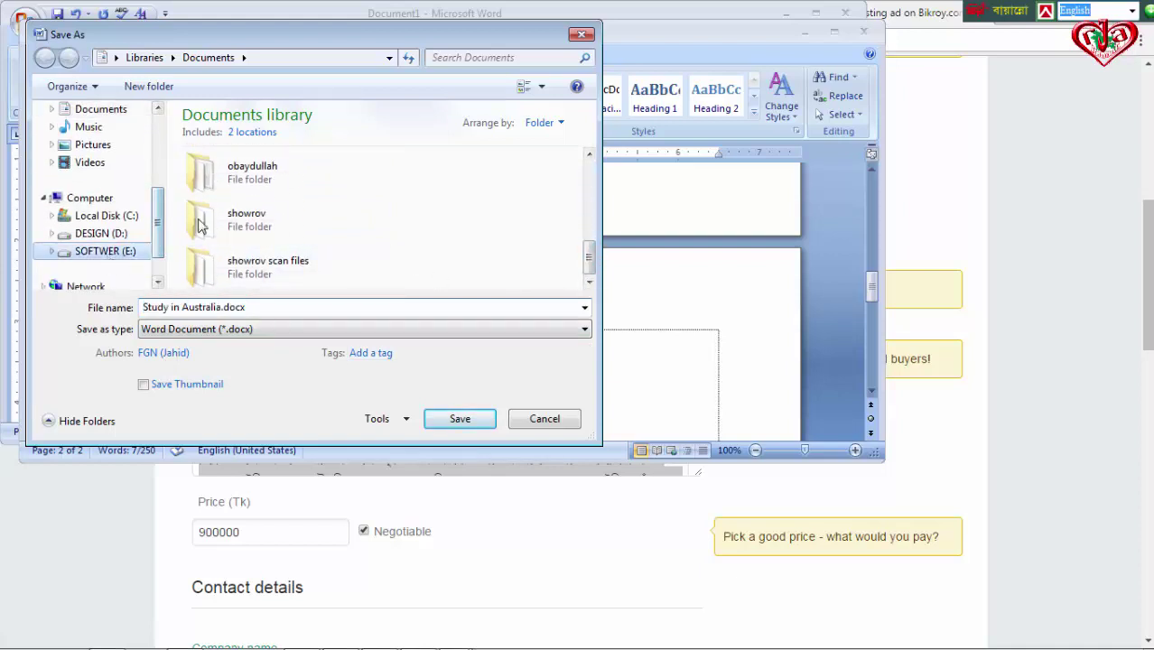
{"action": "double_click", "coordinate": [244, 137]}
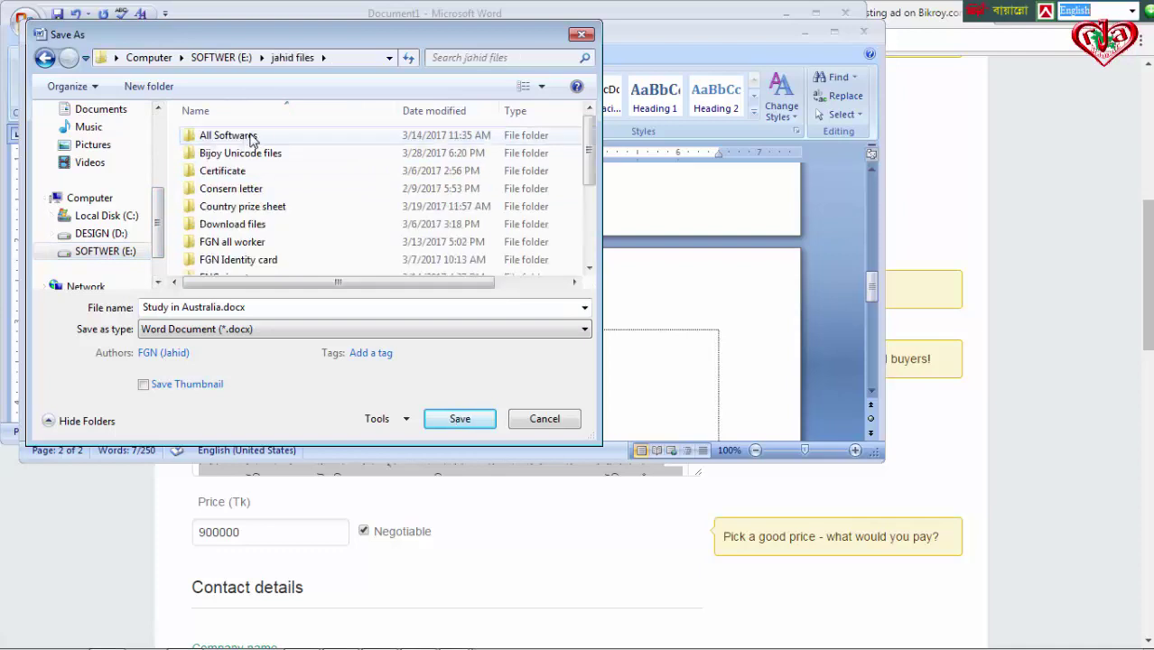
{"action": "double_click", "coordinate": [216, 153]}
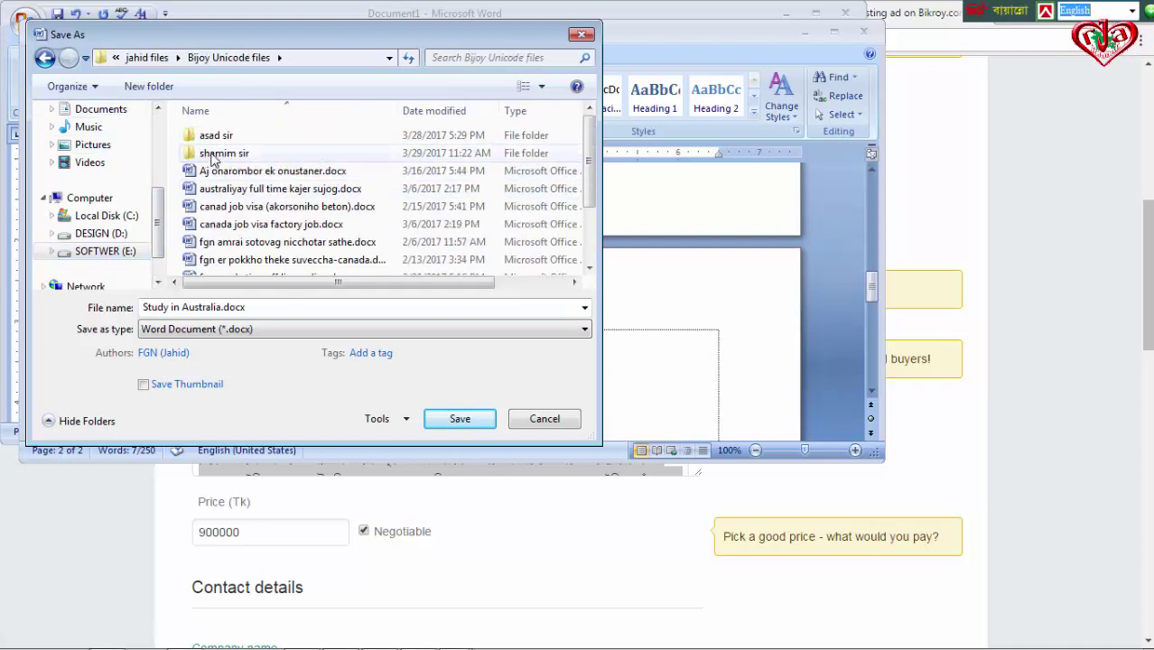
{"action": "scroll", "coordinate": [267, 230], "scroll_direction": "down", "scroll_amount": 1}
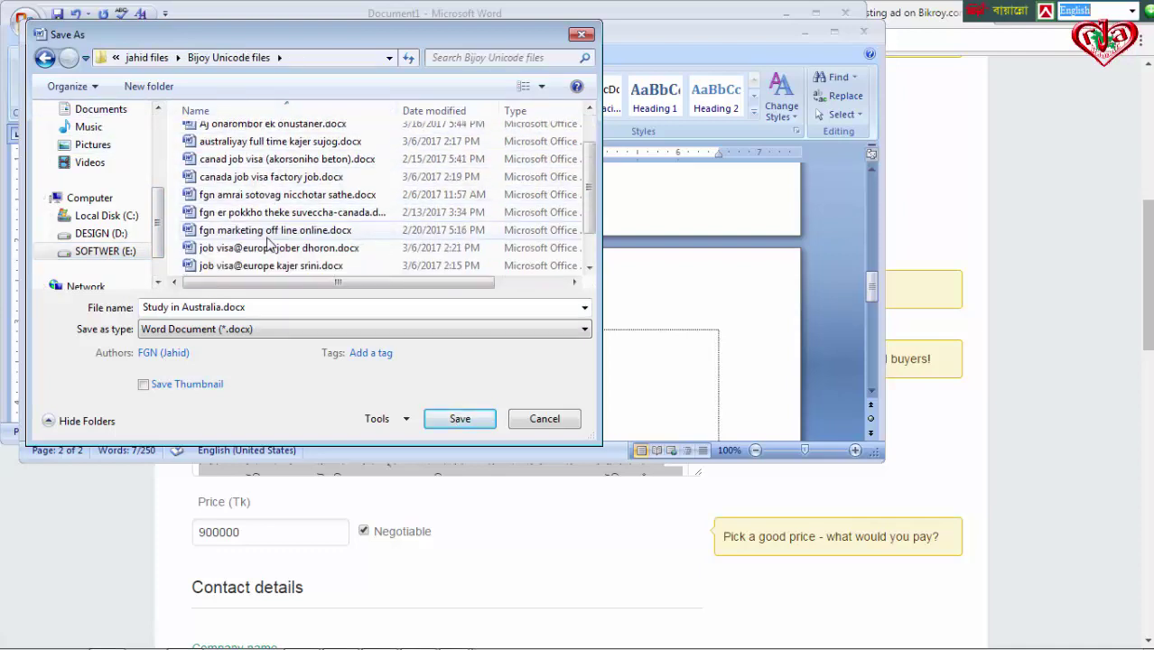
{"action": "scroll", "coordinate": [267, 236], "scroll_direction": "down", "scroll_amount": 1}
{"action": "scroll", "coordinate": [269, 234], "scroll_direction": "up", "scroll_amount": 1}
{"action": "scroll", "coordinate": [244, 194], "scroll_direction": "up", "scroll_amount": 1}
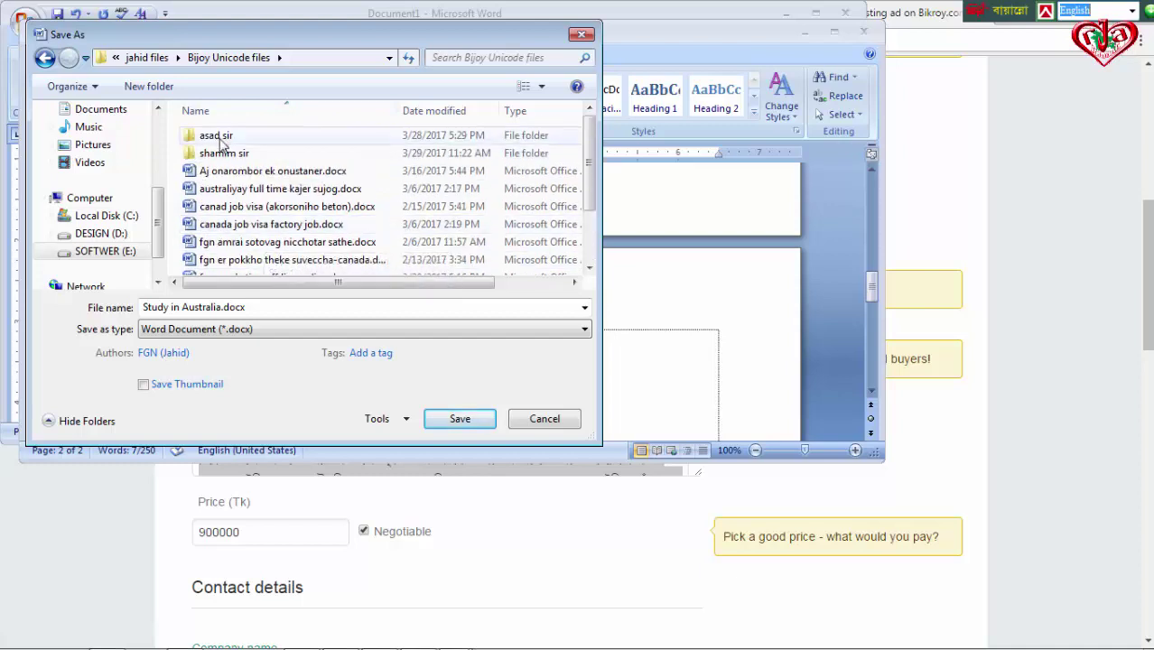
Step: Create a new folder there and save as 'College এ ভর্তির ক্ষেত্রে IELTS requirement শিথিলযোগ্য.docx'
{"action": "left_click", "coordinate": [149, 86]}
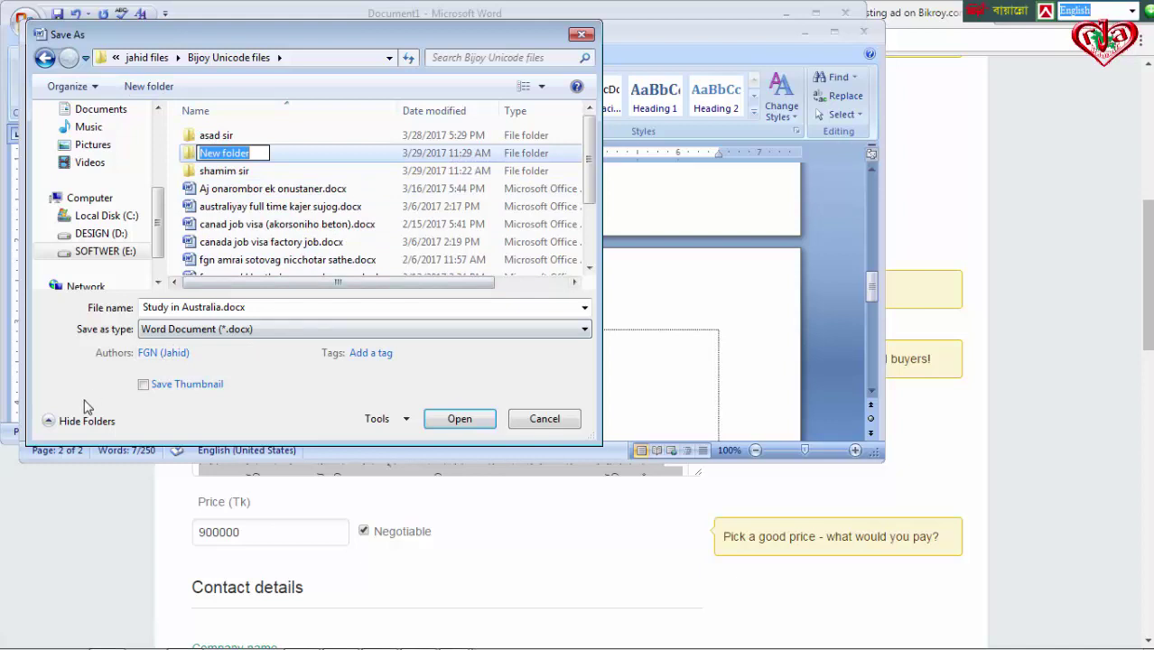
{"action": "key", "text": "Return"}
{"action": "key", "text": "Return"}
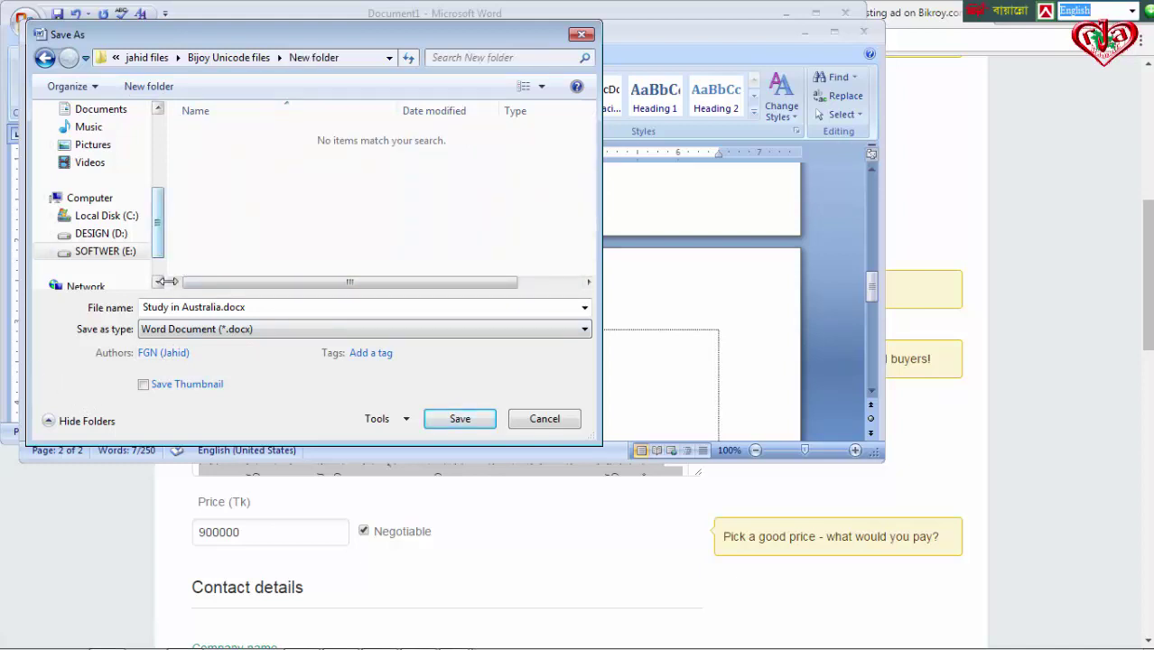
{"action": "left_click", "coordinate": [186, 307]}
{"action": "key", "text": "ctrl+v"}
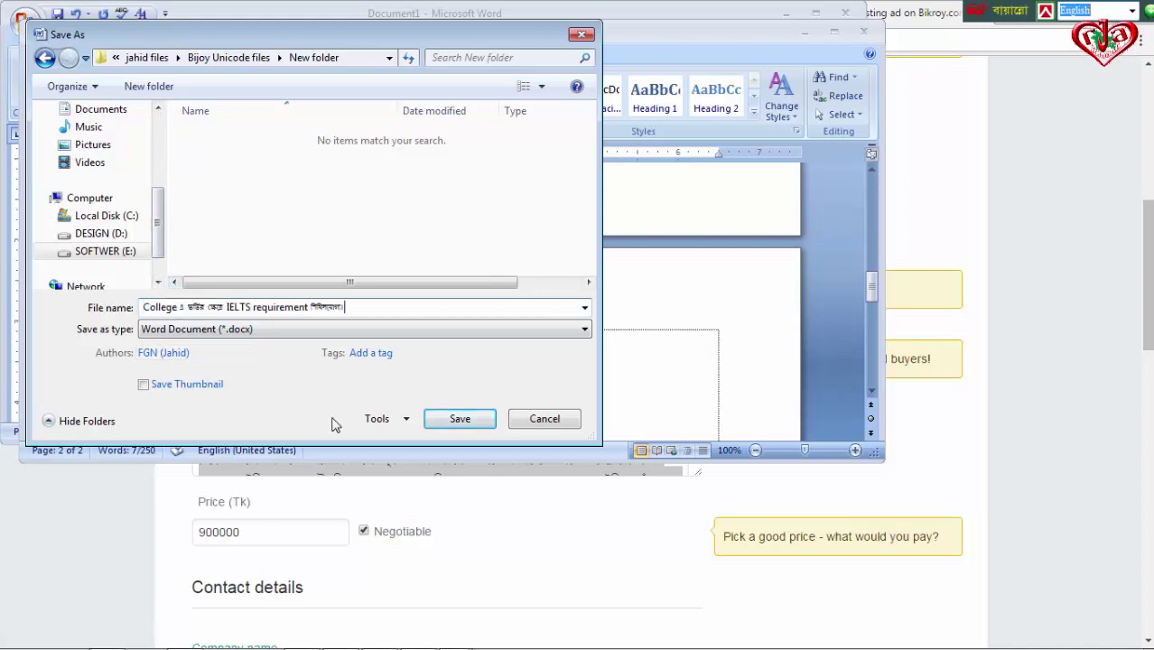
{"action": "left_click", "coordinate": [449, 429]}
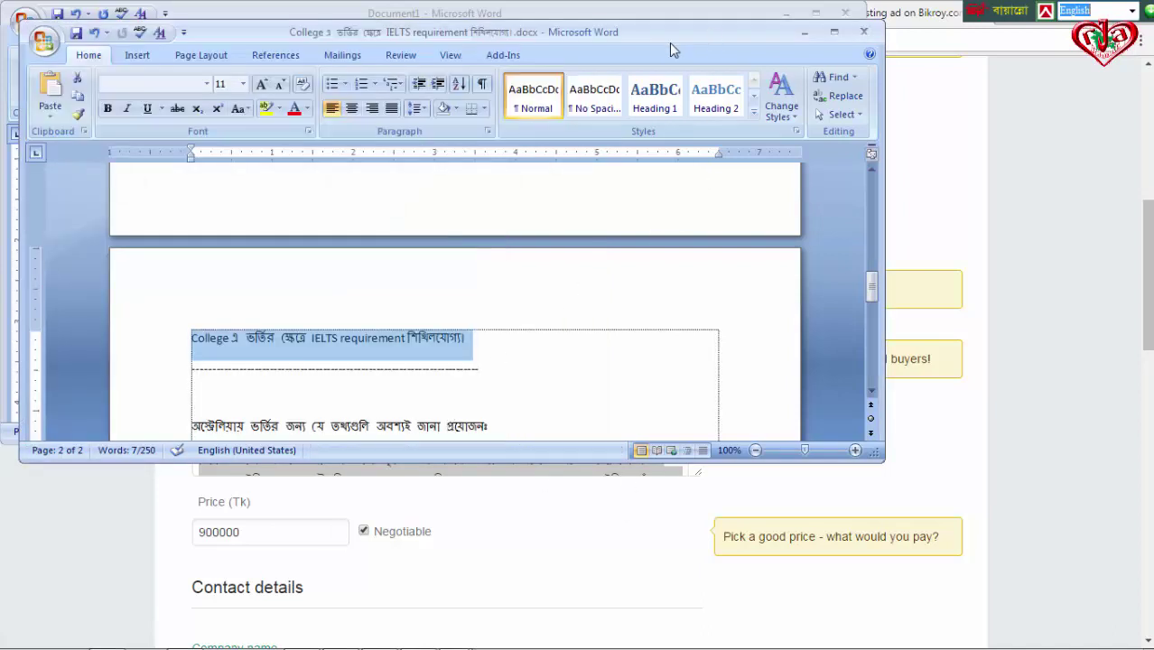
Step: Close the saved Australia document and select the Study in TURKEY heading in Document1
{"action": "left_click", "coordinate": [862, 33]}
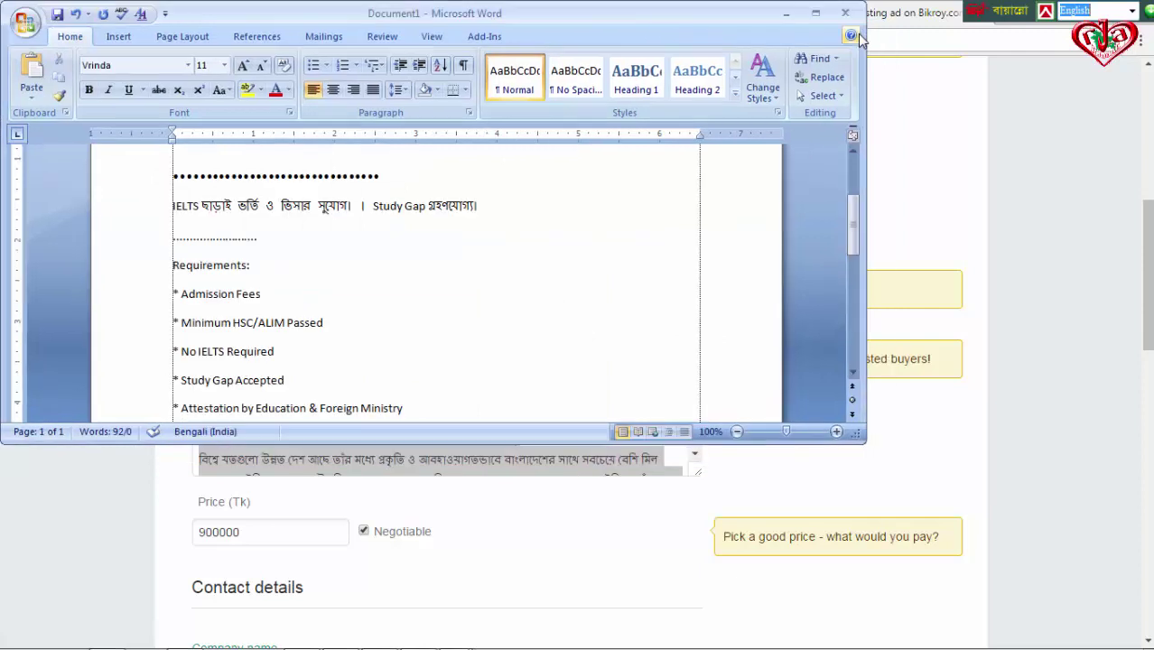
{"action": "scroll", "coordinate": [334, 314], "scroll_direction": "up", "scroll_amount": 3}
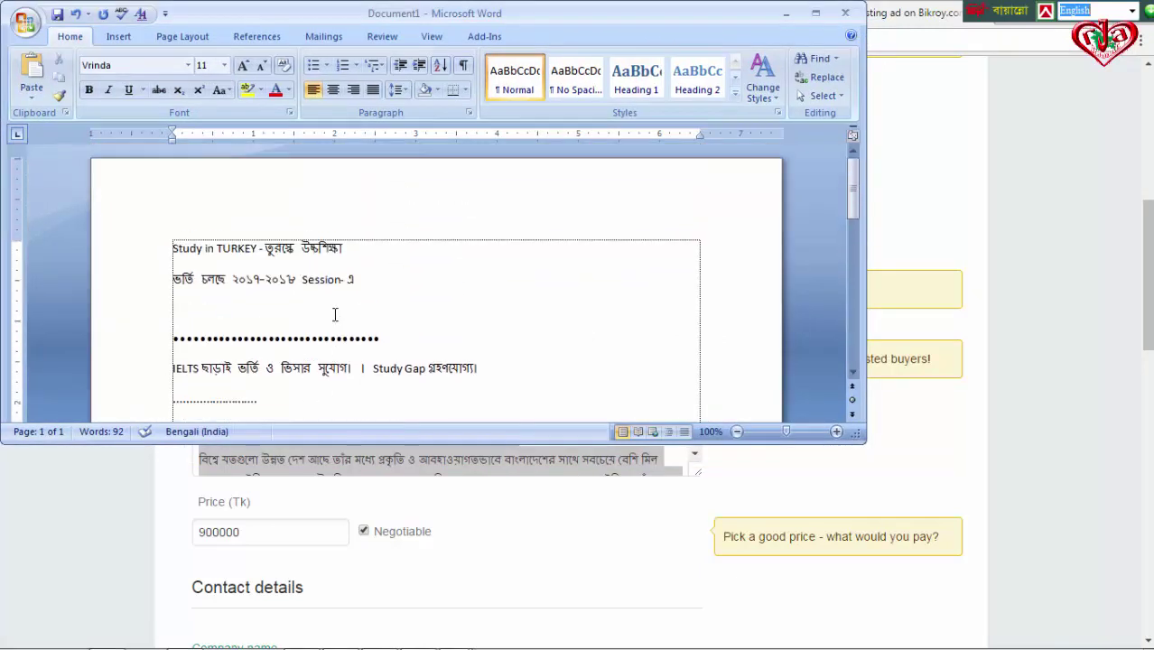
{"action": "left_click_drag", "start_coordinate": [335, 248], "coordinate": [173, 247]}
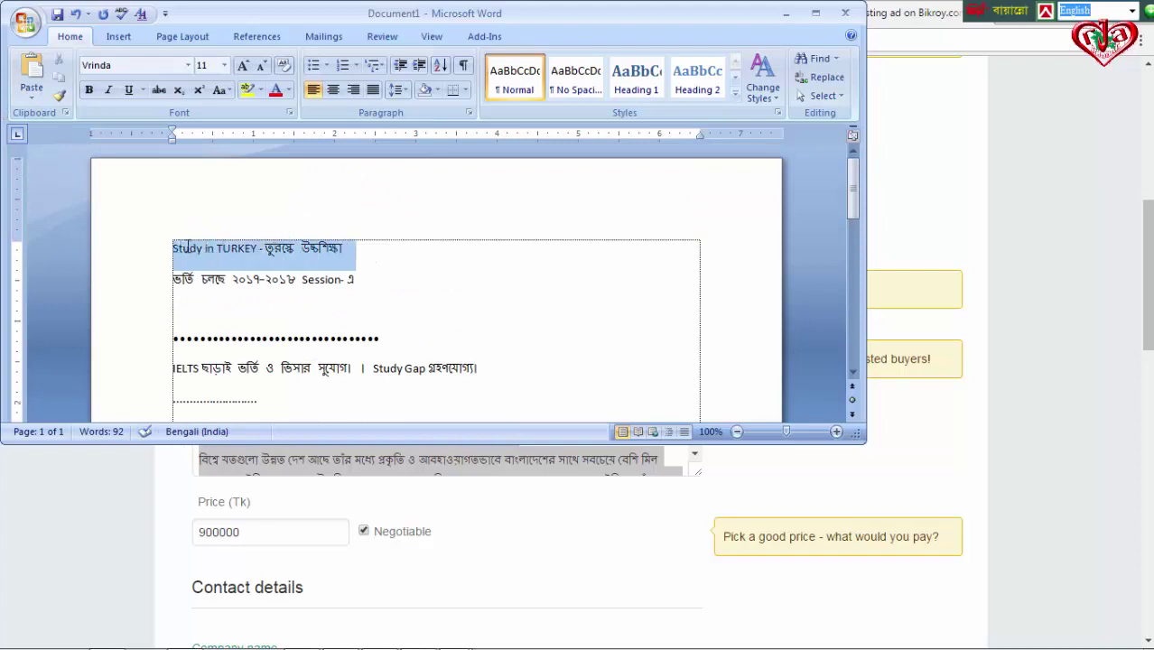
Step: Save the Turkey document as 'Study in TURKEY - তুরস্কে উচ্চশিক্ষা.docx' in the new folder
{"action": "left_click", "coordinate": [25, 23]}
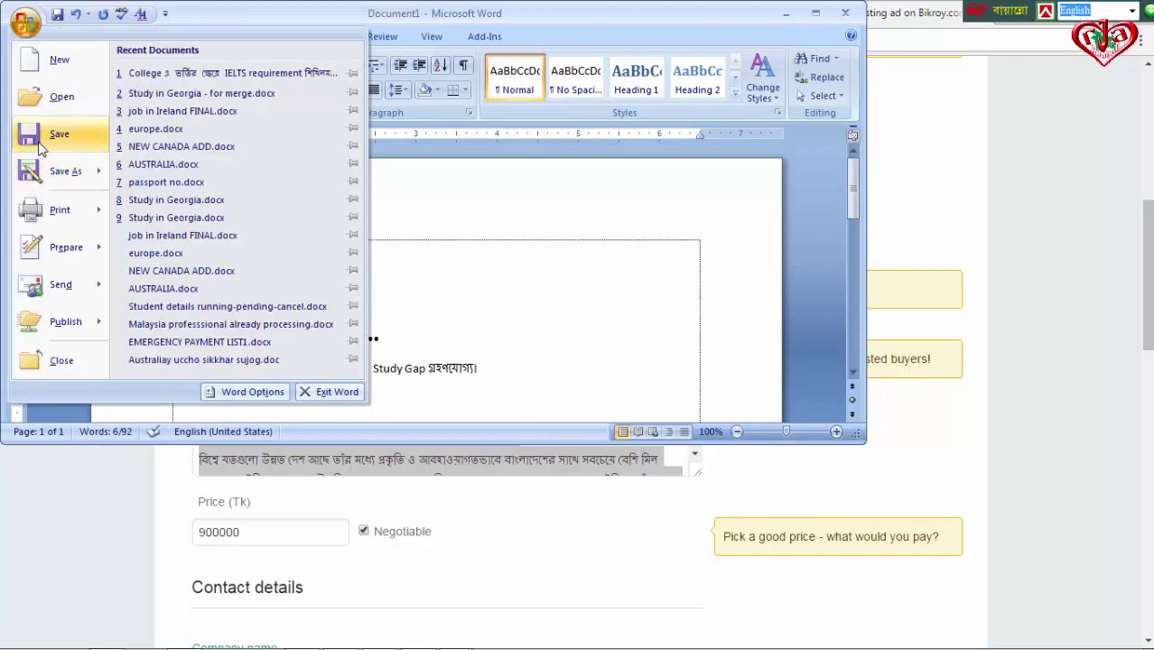
{"action": "left_click", "coordinate": [64, 170]}
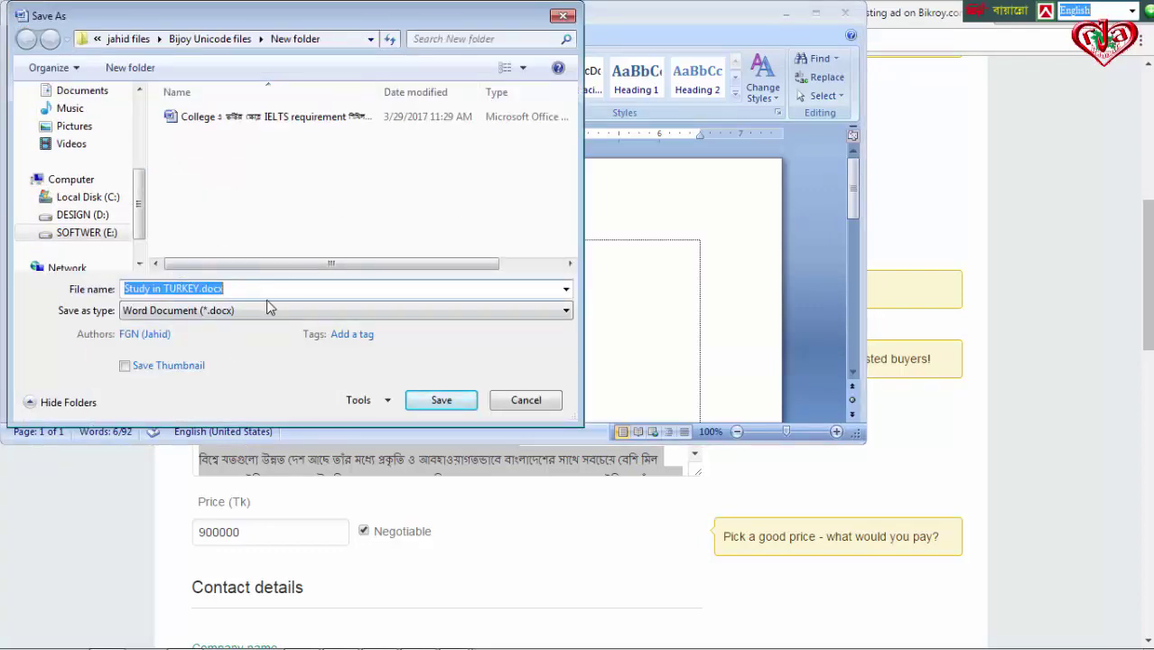
{"action": "type", "text": "Study in TURKEY - তুরস্কে উচ্চশিক্ষা"}
{"action": "left_click", "coordinate": [443, 402]}
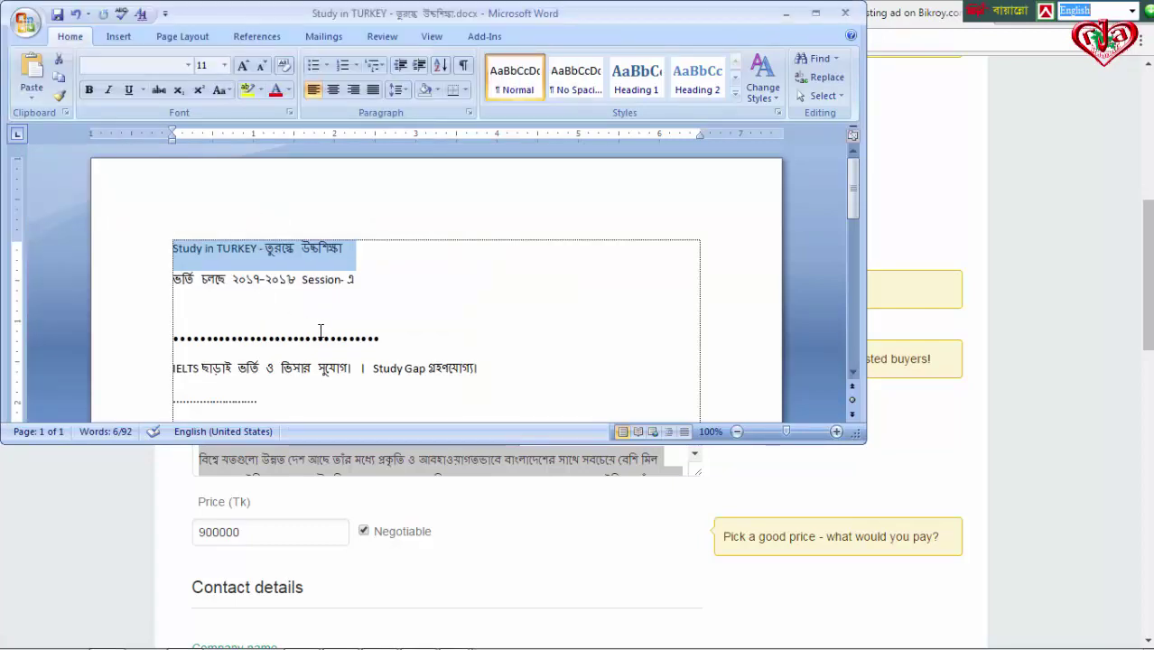
{"action": "scroll", "coordinate": [320, 329], "scroll_direction": "down", "scroll_amount": 3}
Step: Close the Turkey document, cycle through windows, and minimise Notepad and Word to show the desktop
{"action": "left_click", "coordinate": [845, 12]}
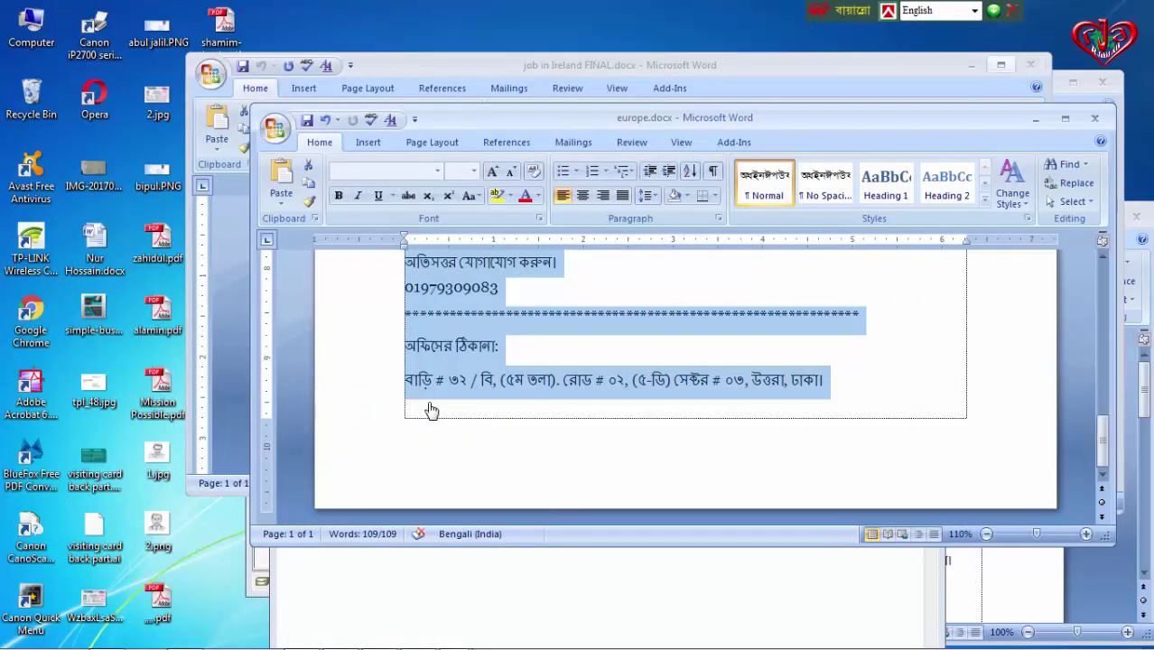
{"action": "key", "text": "alt+Tab"}
{"action": "key", "text": "alt+Tab"}
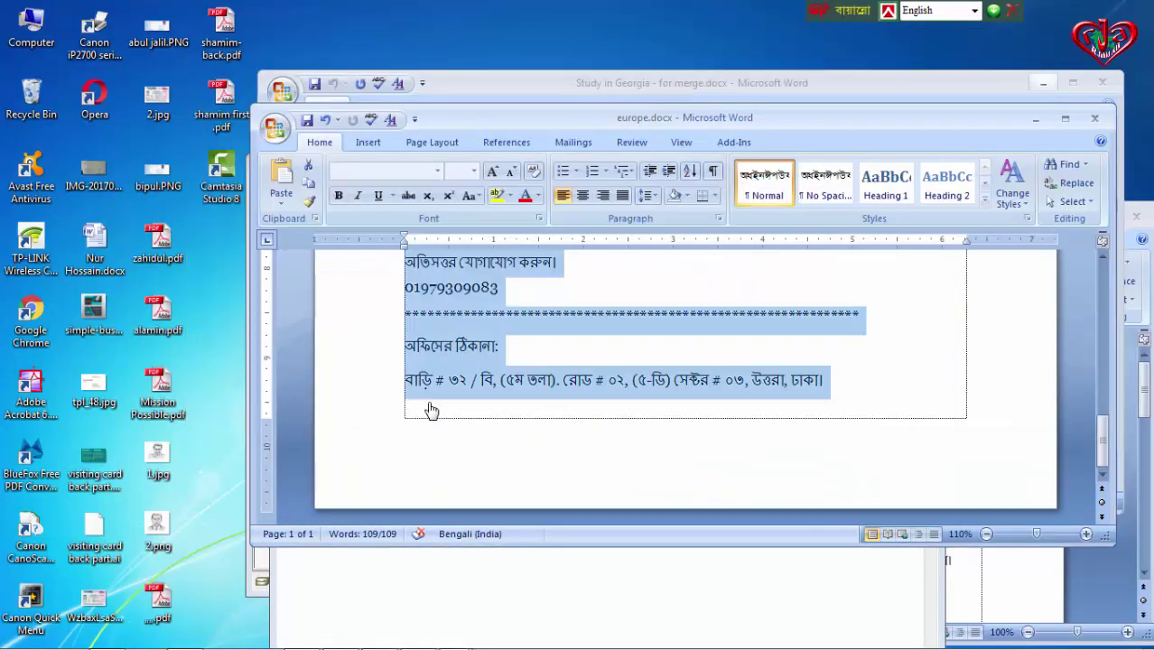
{"action": "key", "text": "alt+Tab"}
{"action": "key", "text": "alt+Tab"}
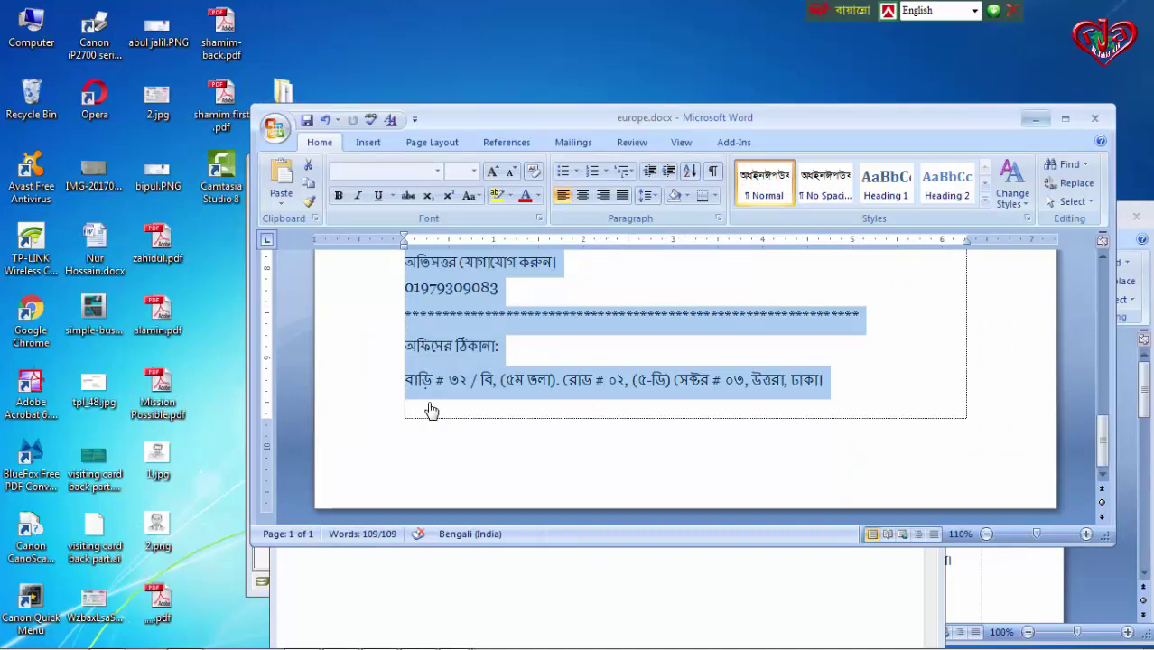
{"action": "key", "text": "alt+Tab"}
{"action": "key", "text": "alt+Tab"}
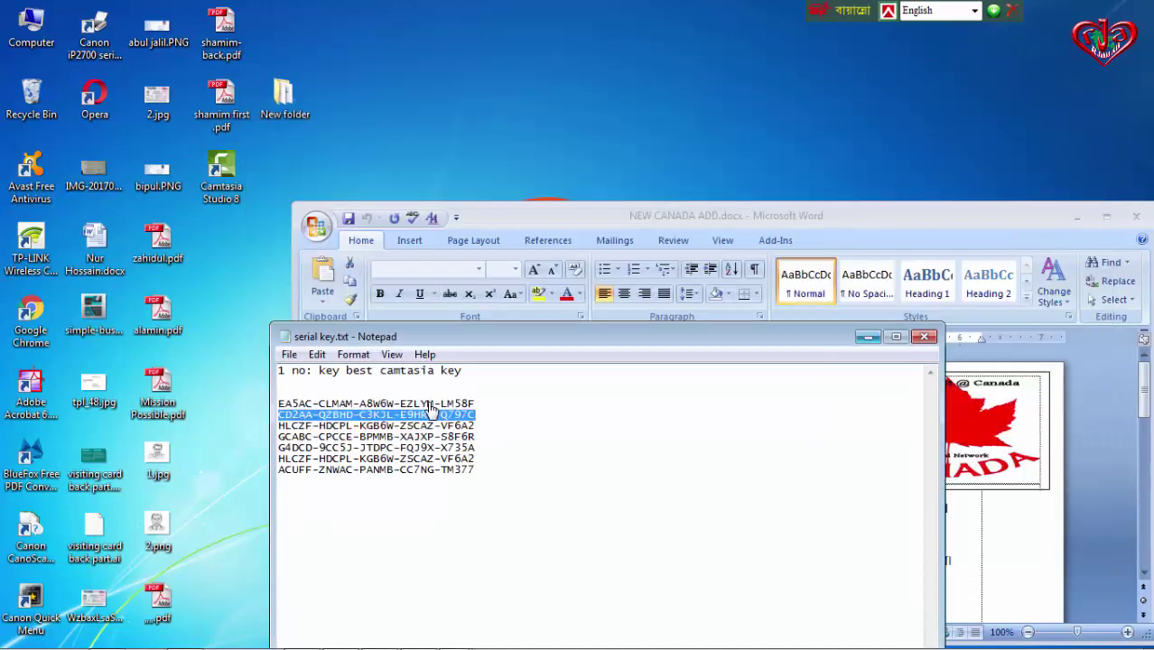
{"action": "key", "text": "super+Down"}
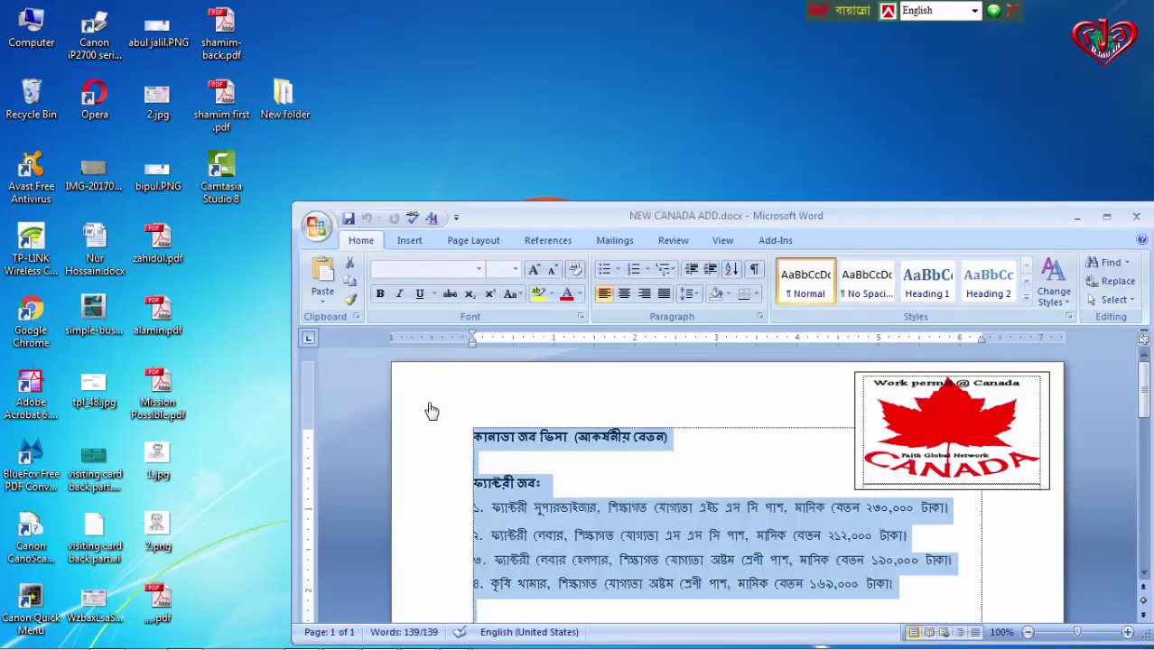
{"action": "key", "text": "super+d"}
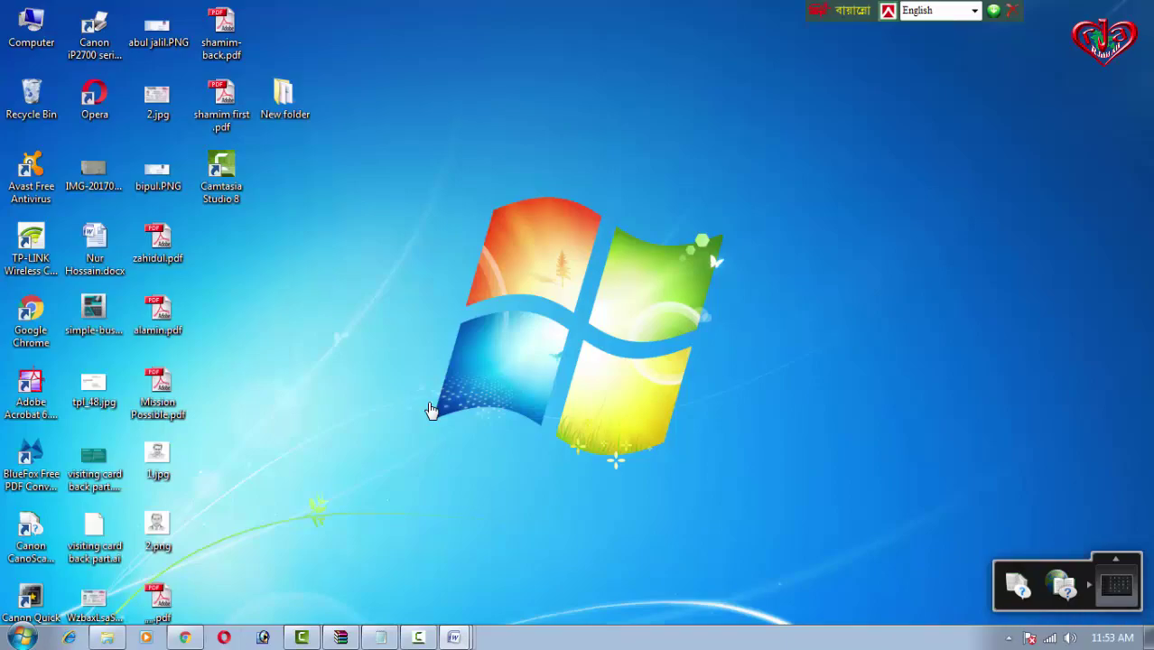
Step: Restore Chrome, switch to the Posting ad tab, and scroll through the Australia ad form
{"action": "key", "text": "super+4"}
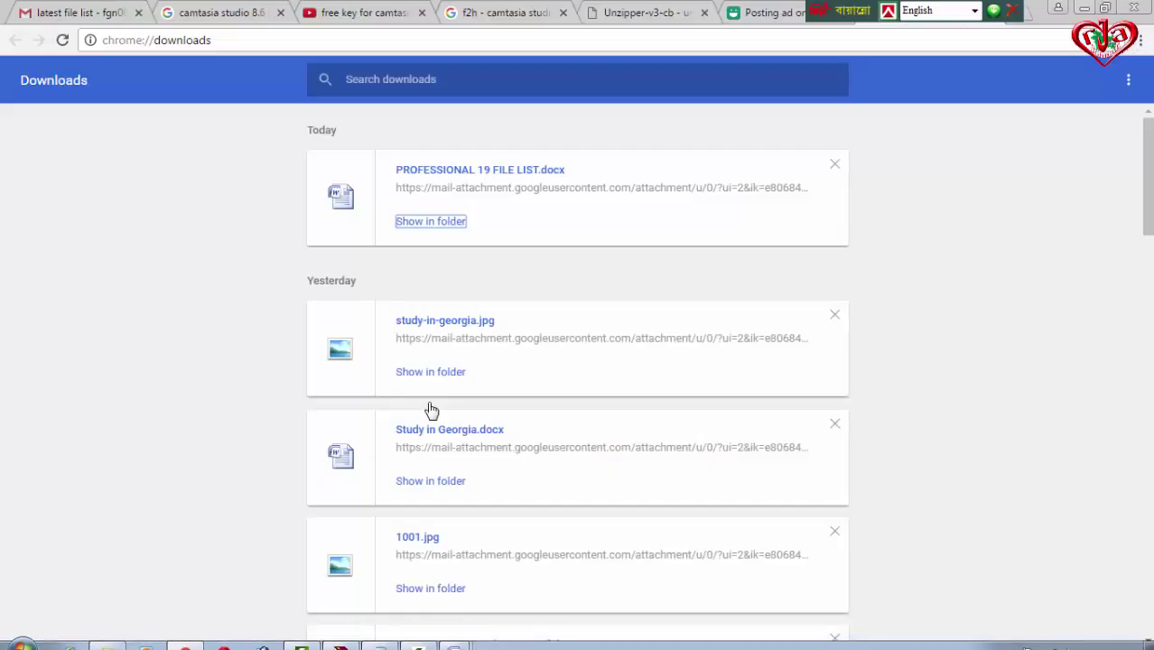
{"action": "key", "text": "ctrl+shift+Tab"}
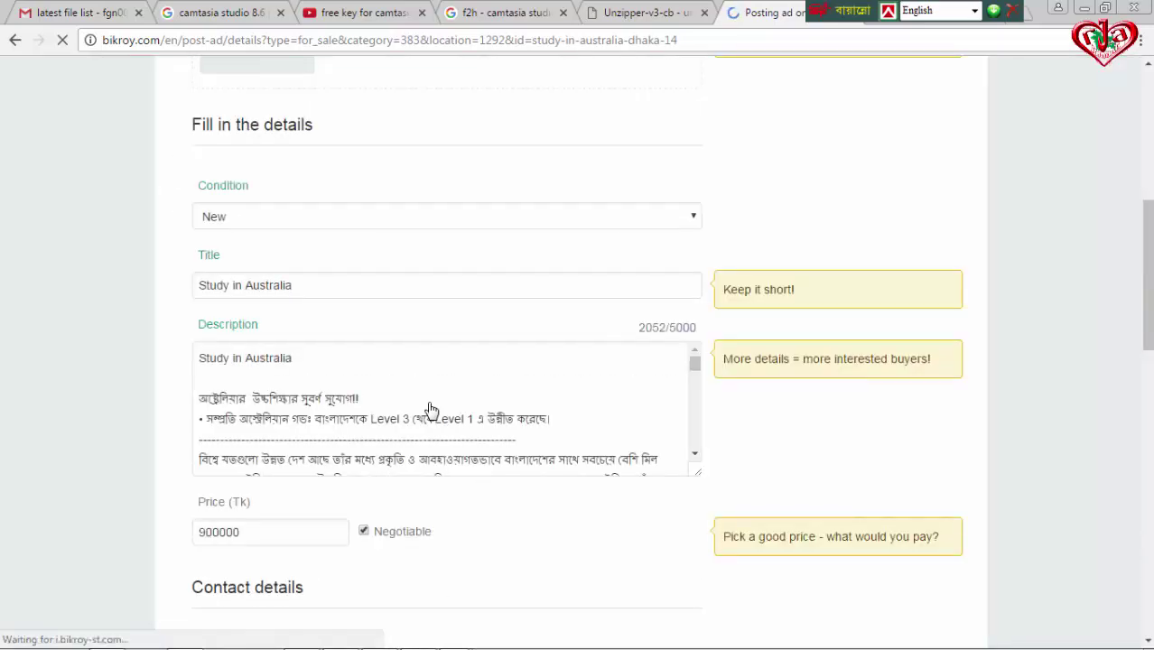
{"action": "scroll", "coordinate": [432, 411], "scroll_direction": "down", "scroll_amount": 3}
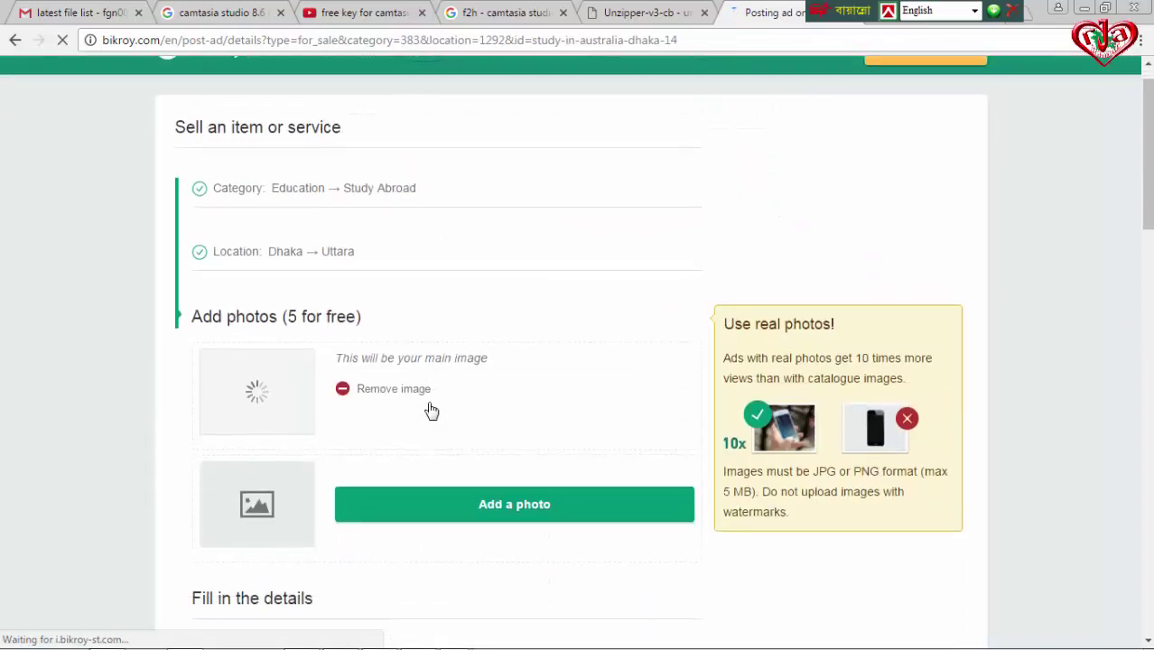
{"action": "scroll", "coordinate": [432, 411], "scroll_direction": "down", "scroll_amount": 5}
{"action": "scroll", "coordinate": [431, 410], "scroll_direction": "down", "scroll_amount": 4}
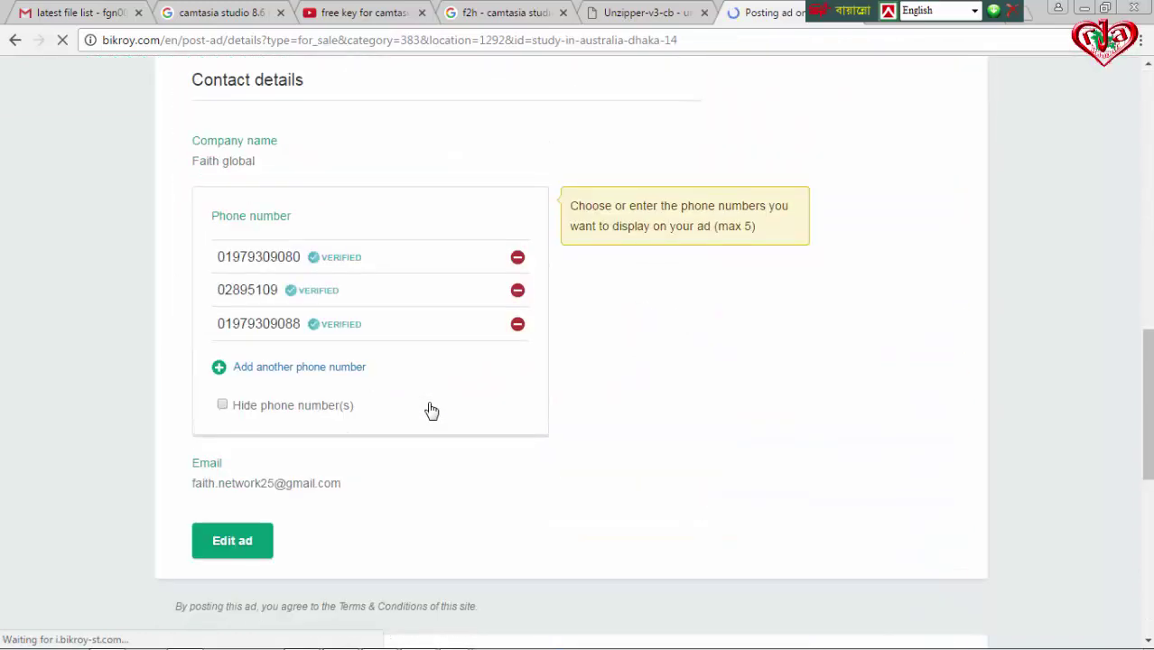
{"action": "scroll", "coordinate": [432, 411], "scroll_direction": "up", "scroll_amount": 3}
{"action": "scroll", "coordinate": [431, 410], "scroll_direction": "up", "scroll_amount": 4}
{"action": "scroll", "coordinate": [431, 411], "scroll_direction": "up", "scroll_amount": 4}
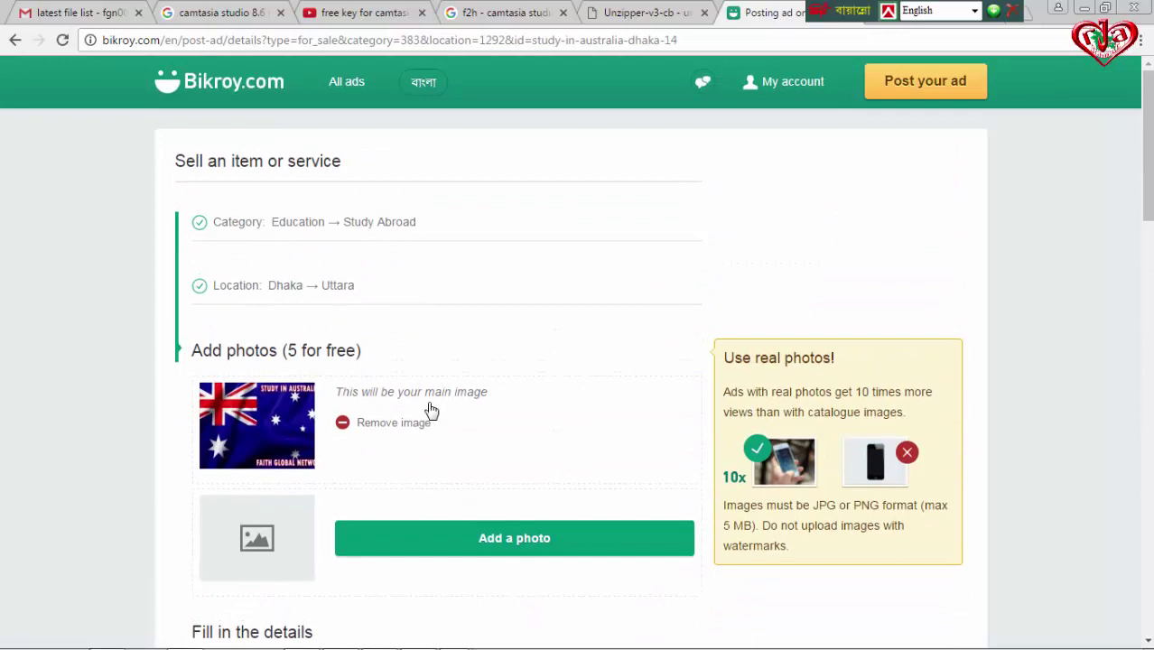